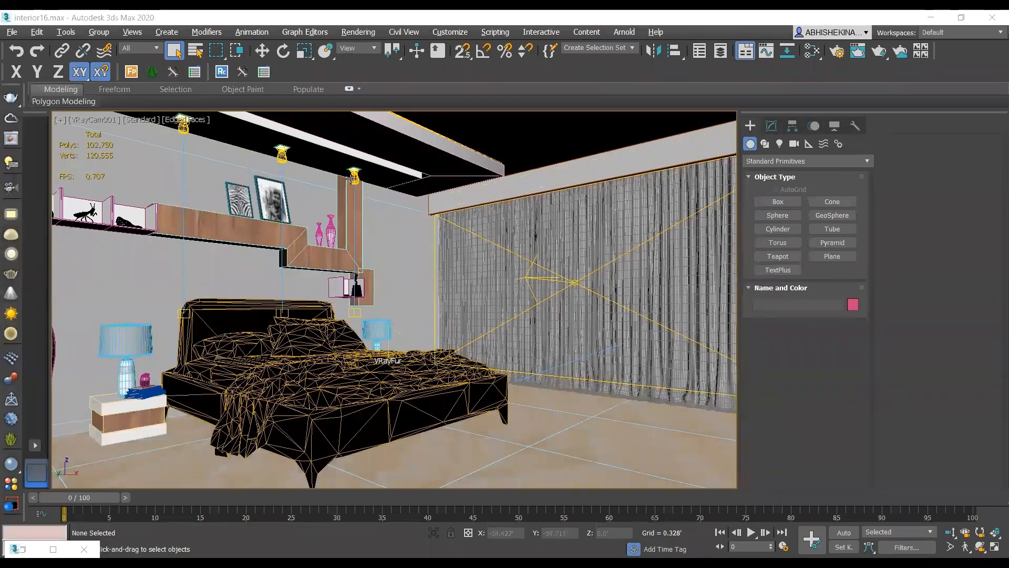
Step: Select the ceiling downlight above the vertical wood panel and examine it closely in the Perspective view
{"action": "left_click", "coordinate": [355, 207]}
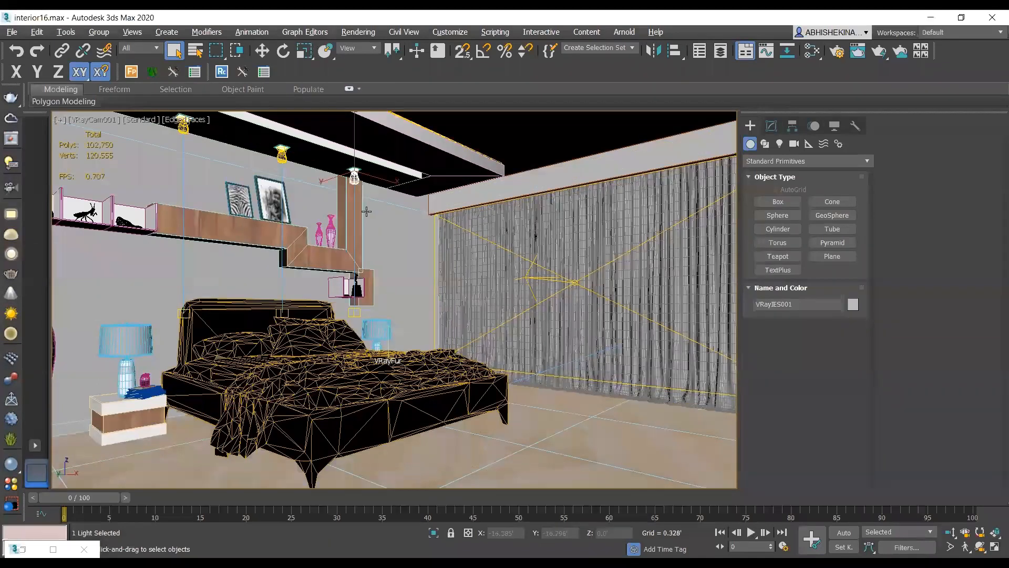
{"action": "key", "text": "p"}
{"action": "scroll", "coordinate": [473, 302], "scroll_direction": "up", "scroll_amount": 10}
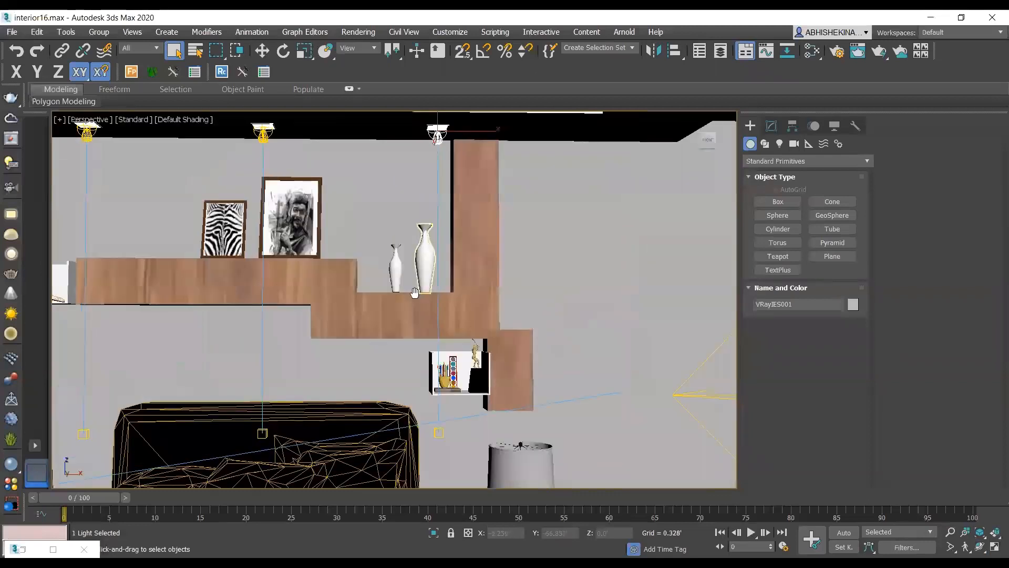
{"action": "middle_click_drag", "start_coordinate": [414, 293], "coordinate": [411, 347]}
{"action": "middle_click_drag", "start_coordinate": [411, 347], "coordinate": [425, 300], "text": "alt"}
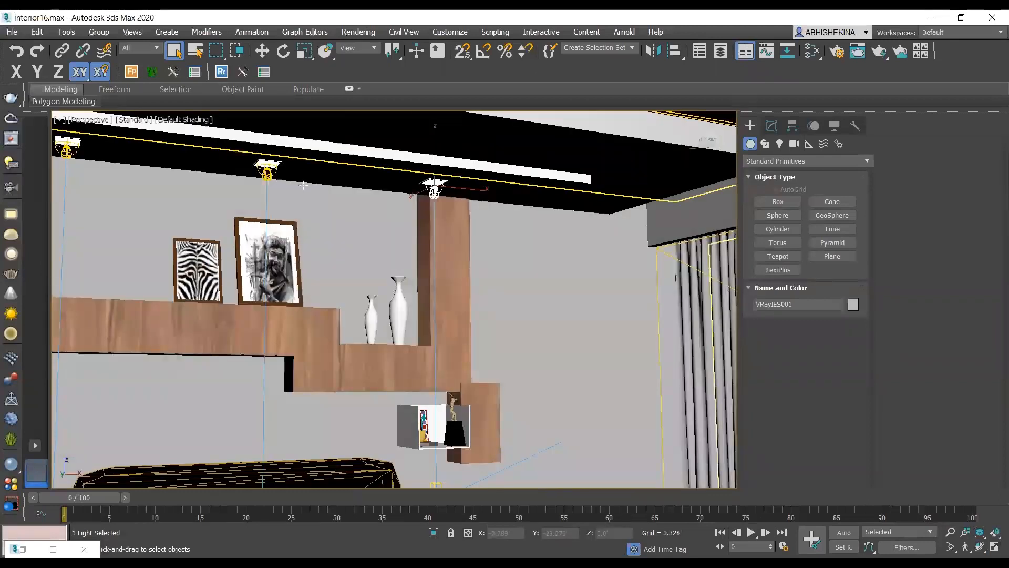
Step: Bring up the rendered image and mark the downlight nearest the curtains and the light arcs it casts on the wall
{"action": "left_click", "coordinate": [22, 549]}
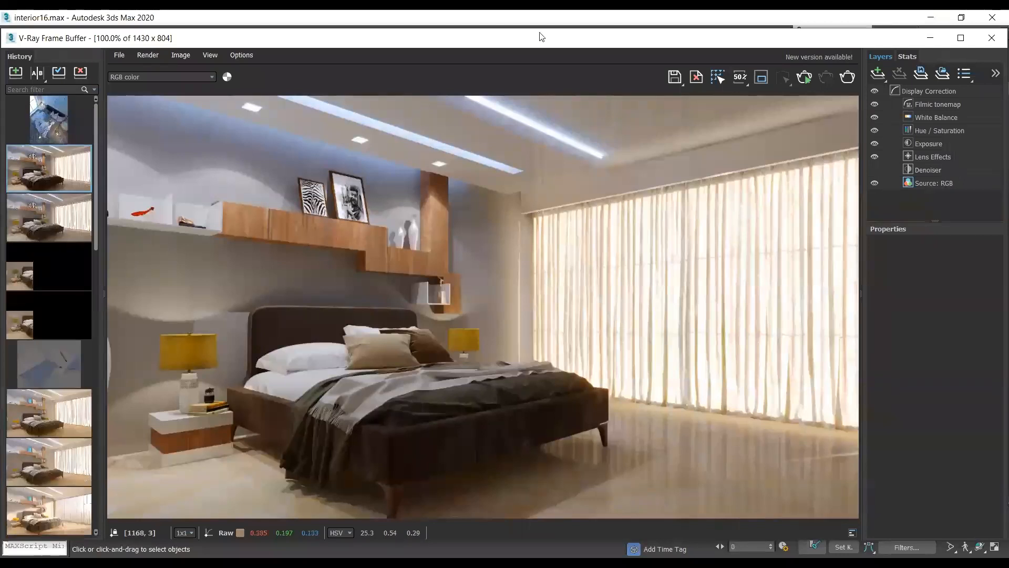
{"action": "key", "text": "ctrl+2"}
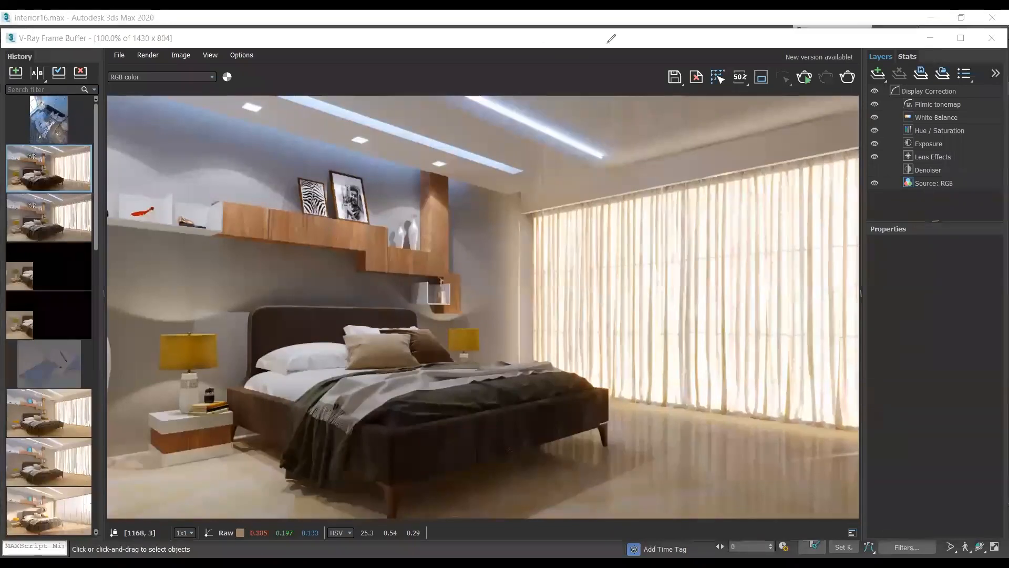
{"action": "mouse_move", "coordinate": [451, 163]}
{"action": "left_mouse_down"}
{"action": "mouse_move", "coordinate": [435, 154]}
{"action": "mouse_move", "coordinate": [448, 153]}
{"action": "mouse_move", "coordinate": [438, 168]}
{"action": "mouse_move", "coordinate": [436, 157]}
{"action": "left_mouse_up"}
{"action": "mouse_move", "coordinate": [394, 211]}
{"action": "left_mouse_down"}
{"action": "mouse_move", "coordinate": [460, 226]}
{"action": "mouse_move", "coordinate": [481, 253]}
{"action": "mouse_move", "coordinate": [348, 242]}
{"action": "left_mouse_up"}
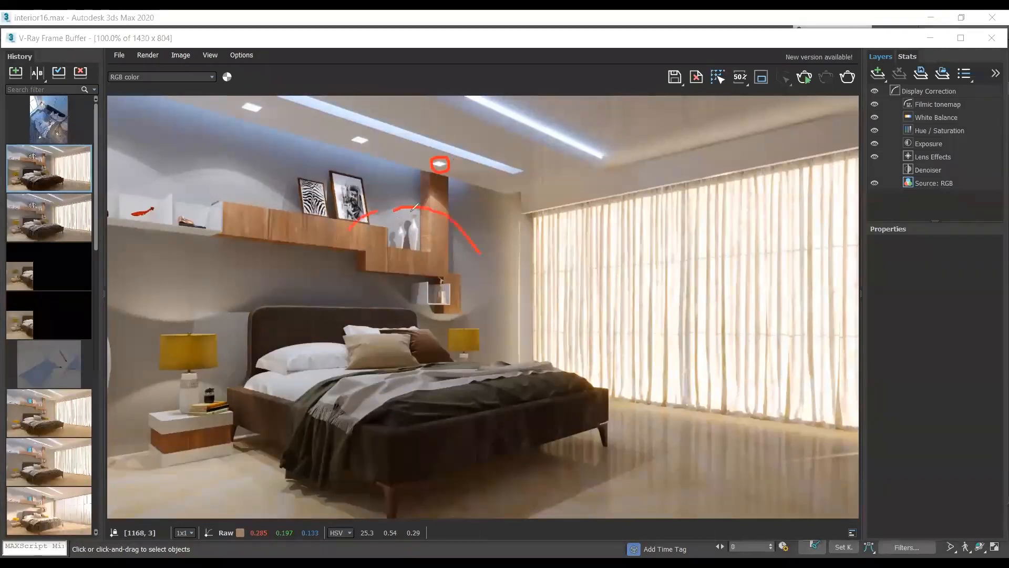
{"action": "left_click_drag", "start_coordinate": [425, 214], "coordinate": [495, 285]}
{"action": "left_click_drag", "start_coordinate": [400, 228], "coordinate": [381, 273]}
{"action": "left_click_drag", "start_coordinate": [413, 229], "coordinate": [480, 272]}
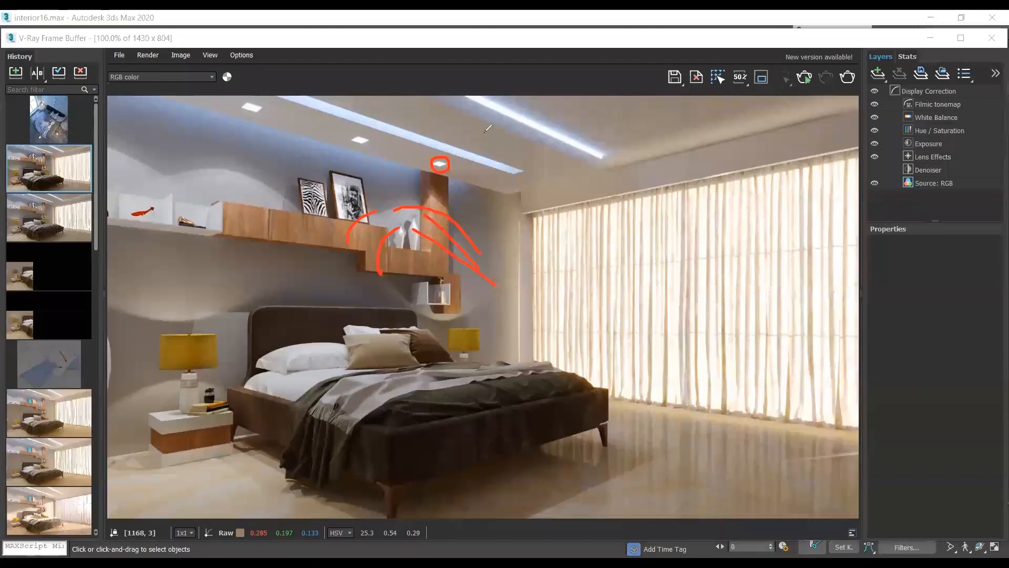
{"action": "key", "text": "e"}
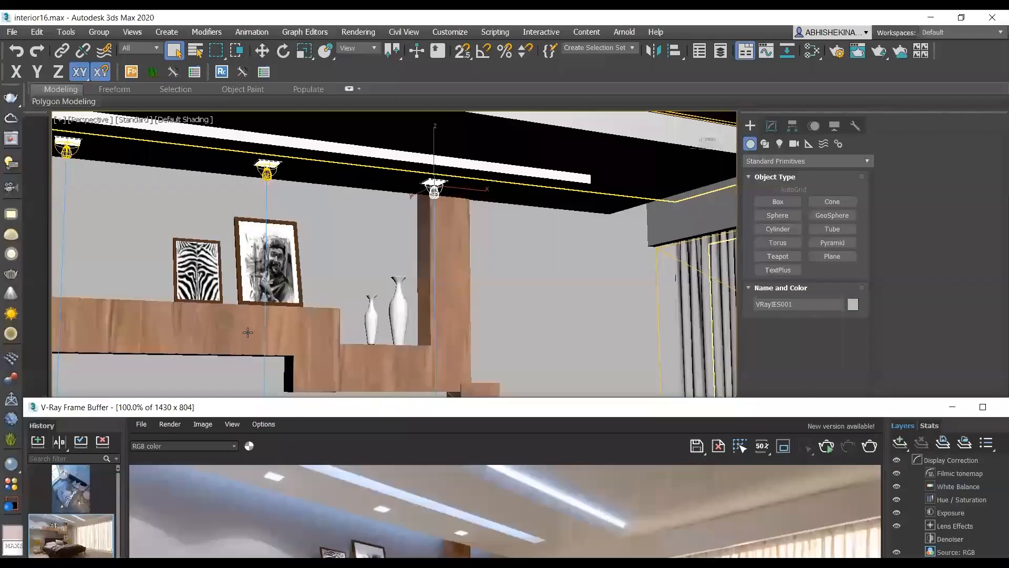
Step: Show the room through VRayCam001, uncover the viewport, select the ceiling and switch to the Perspective view
{"action": "left_click", "coordinate": [90, 119]}
{"action": "mouse_move", "coordinate": [124, 131]}
{"action": "left_click", "coordinate": [311, 130]}
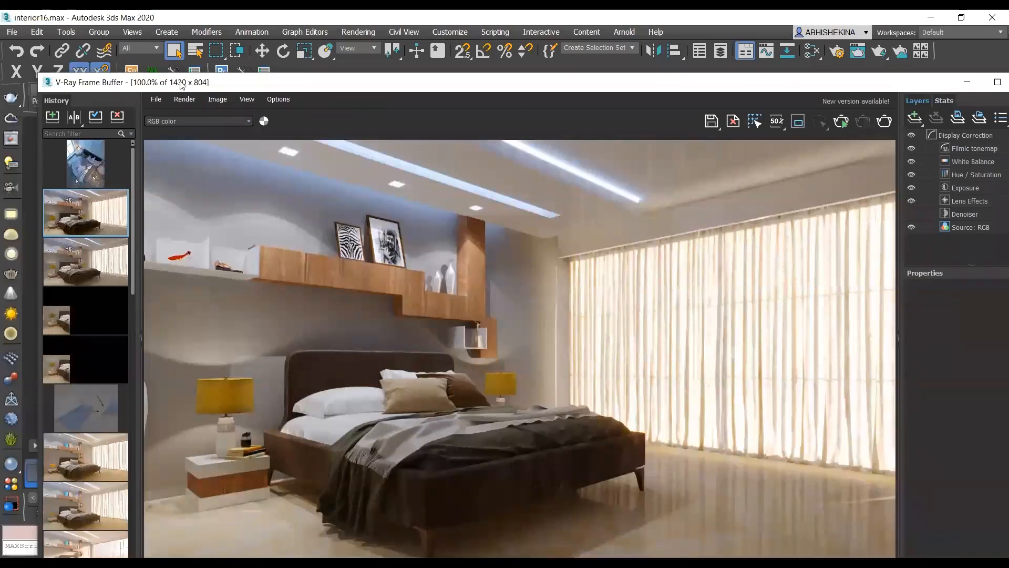
{"action": "left_click_drag", "start_coordinate": [182, 84], "coordinate": [152, 398]}
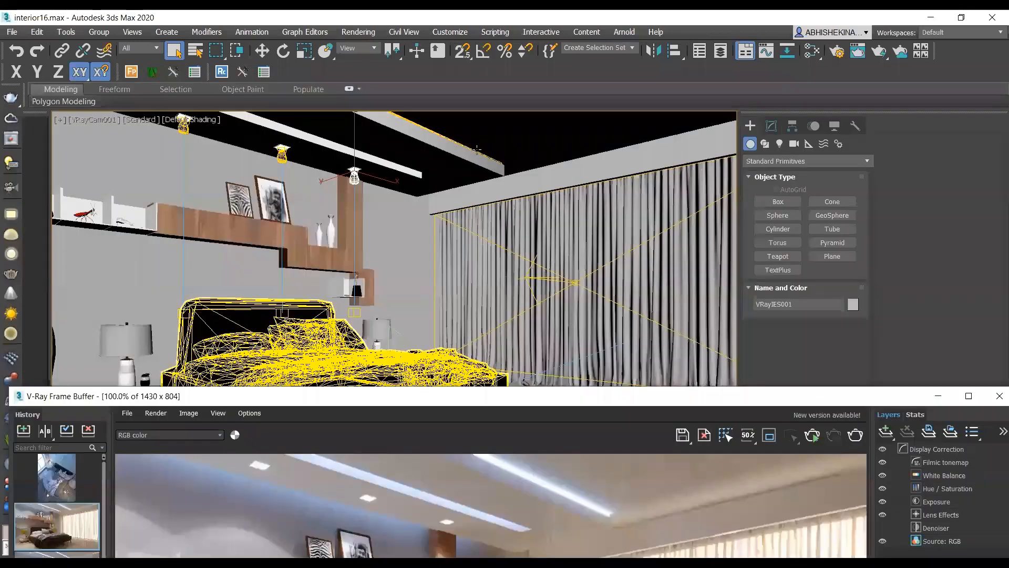
{"action": "left_click", "coordinate": [477, 149]}
{"action": "key", "text": "p"}
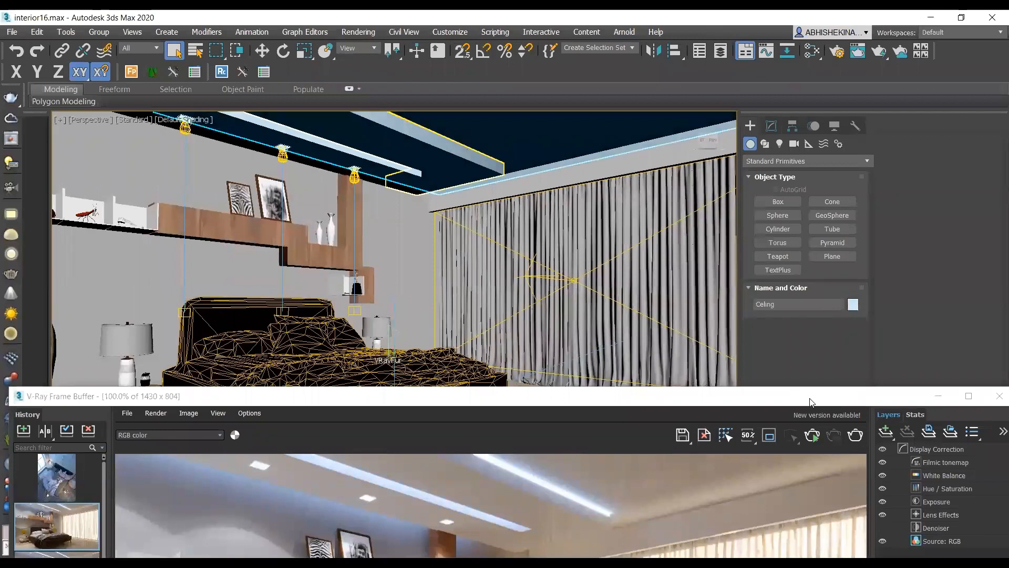
Step: Bring the render back into view and mark the glowing strips along the false ceiling
{"action": "left_click_drag", "start_coordinate": [646, 396], "coordinate": [565, 155]}
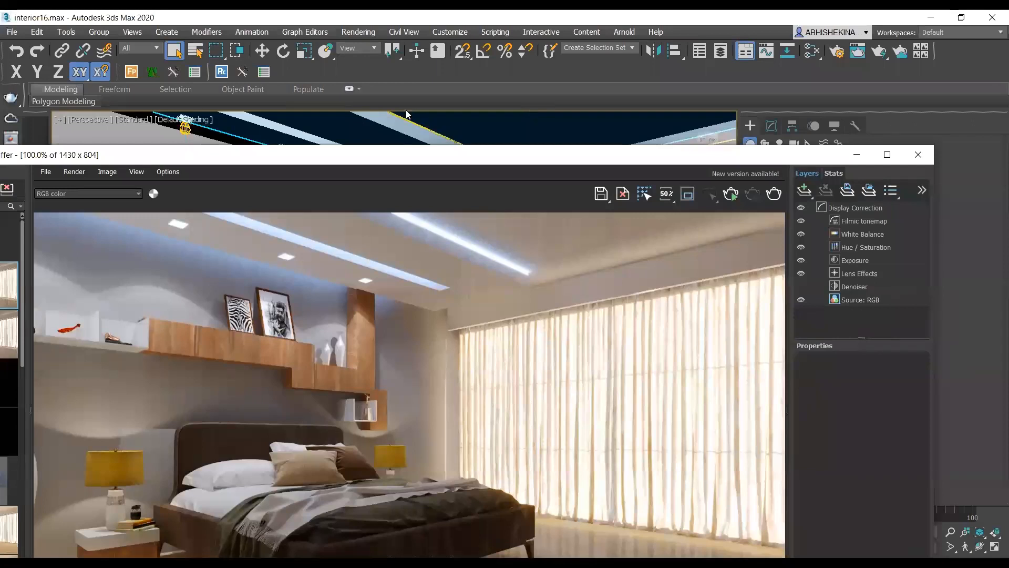
{"action": "left_click_drag", "start_coordinate": [415, 223], "coordinate": [500, 259]}
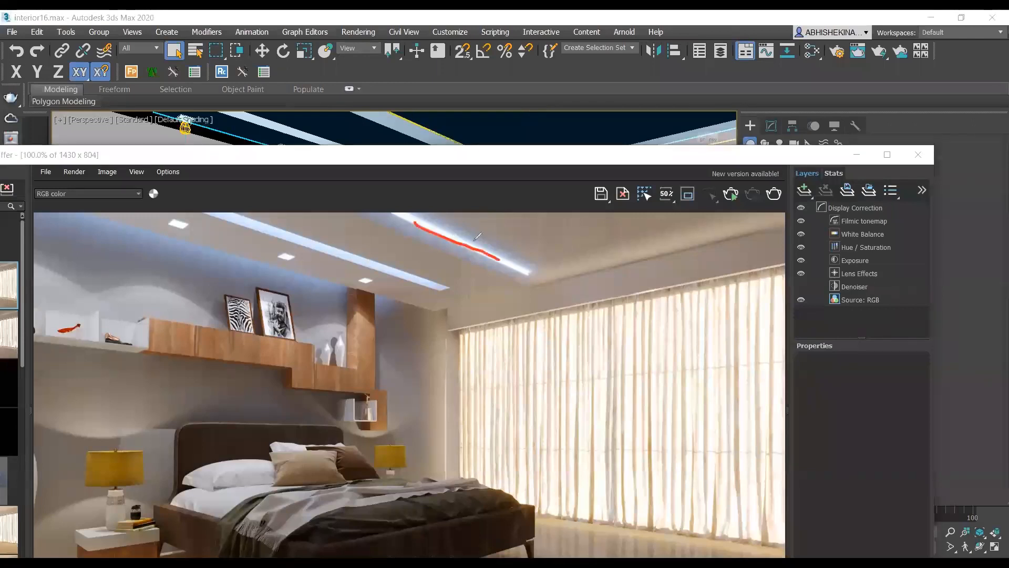
{"action": "left_click_drag", "start_coordinate": [361, 262], "coordinate": [429, 284]}
{"action": "left_click_drag", "start_coordinate": [265, 264], "coordinate": [339, 285]}
{"action": "key", "text": "Escape"}
Step: Uncover the viewport, inspect the top of the false ceiling and select the thin V-Ray light along its edge facing the curtains
{"action": "left_click_drag", "start_coordinate": [297, 159], "coordinate": [446, 485]}
{"action": "middle_click_drag", "start_coordinate": [457, 316], "coordinate": [461, 149], "text": "alt"}
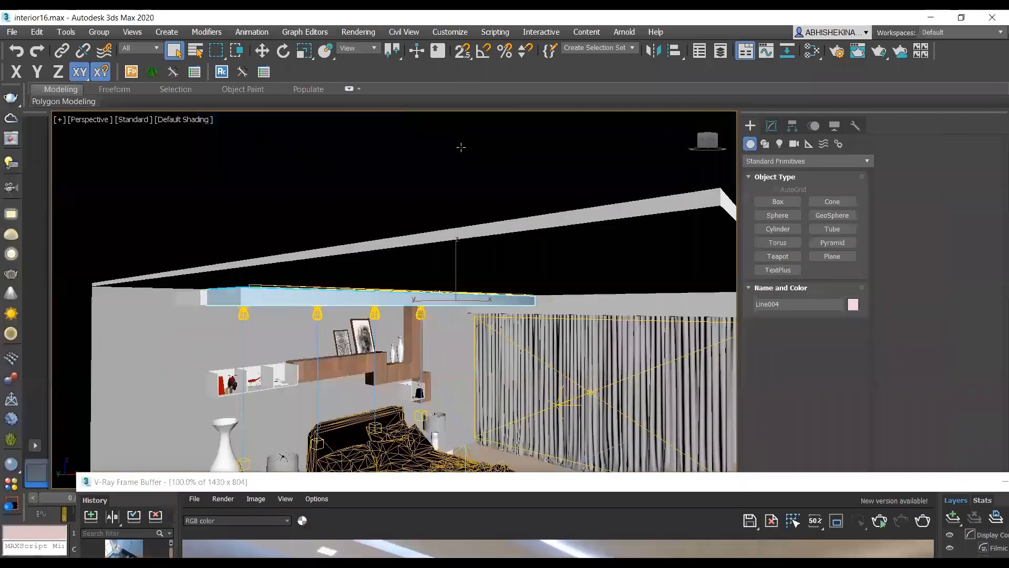
{"action": "middle_click_drag", "start_coordinate": [480, 314], "coordinate": [384, 346], "text": "alt"}
{"action": "scroll", "coordinate": [406, 271], "scroll_direction": "up", "scroll_amount": 2}
{"action": "middle_click_drag", "start_coordinate": [271, 316], "coordinate": [277, 322], "text": "alt"}
{"action": "middle_click_drag", "start_coordinate": [339, 344], "coordinate": [607, 242], "text": "alt"}
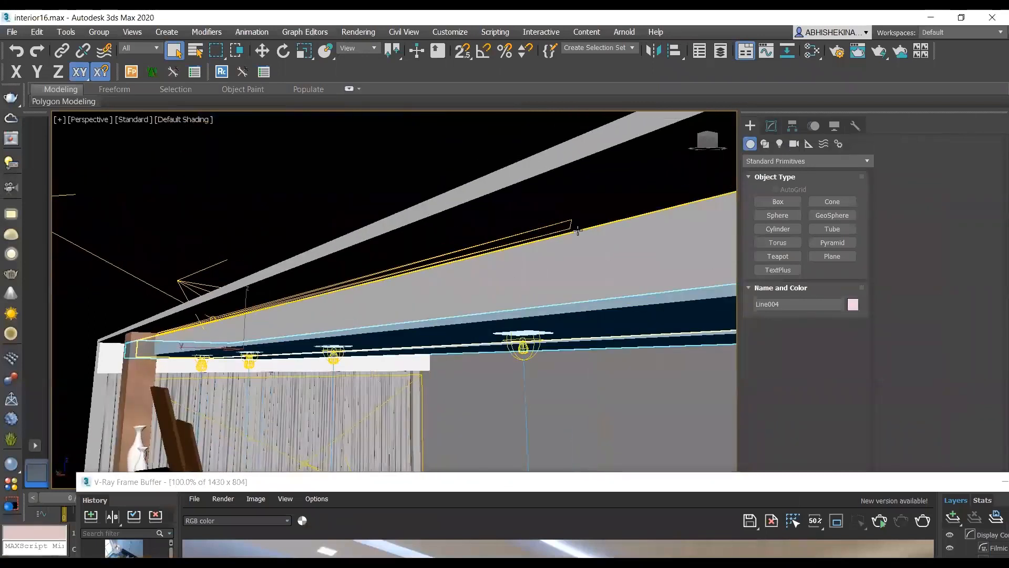
{"action": "left_click", "coordinate": [571, 226]}
{"action": "middle_click_drag", "start_coordinate": [584, 323], "coordinate": [236, 329], "text": "alt"}
{"action": "left_click", "coordinate": [245, 362]}
{"action": "middle_click_drag", "start_coordinate": [368, 336], "coordinate": [102, 309]}
{"action": "middle_click_drag", "start_coordinate": [447, 302], "coordinate": [336, 313], "text": "alt"}
{"action": "left_click", "coordinate": [335, 313]}
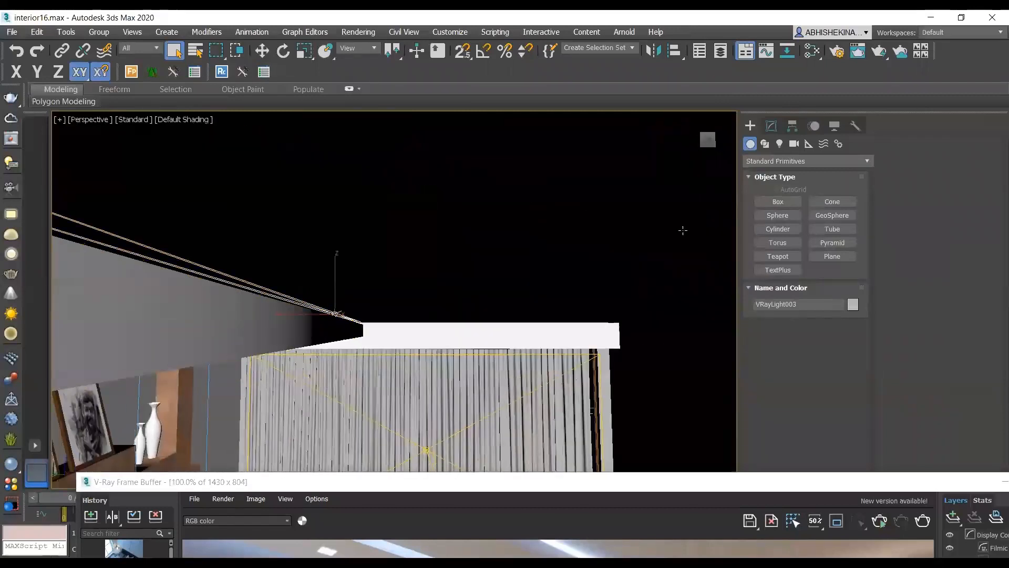
{"action": "mouse_move", "coordinate": [453, 323]}
{"action": "middle_mouse_down", "text": "alt"}
{"action": "mouse_move", "coordinate": [392, 354]}
{"action": "mouse_move", "coordinate": [453, 266]}
{"action": "mouse_move", "coordinate": [451, 305]}
{"action": "middle_mouse_up", "text": "alt"}
Step: Review the strip light's size, multiplier and temperature, and expand its Rectangle/disc light and Options settings
{"action": "left_click", "coordinate": [771, 126]}
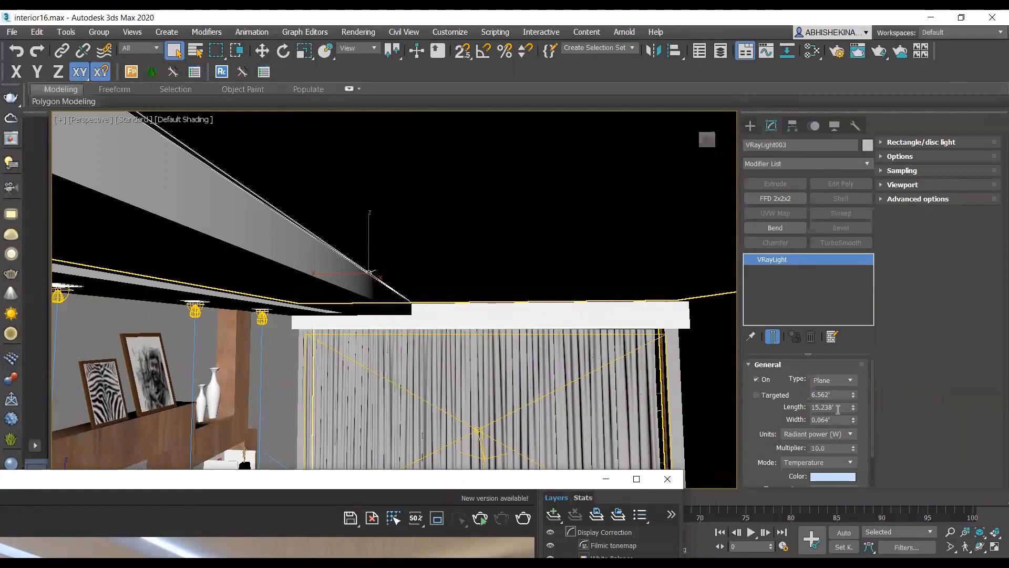
{"action": "left_click_drag", "start_coordinate": [770, 419], "coordinate": [770, 362]}
{"action": "left_click_drag", "start_coordinate": [840, 405], "coordinate": [761, 408]}
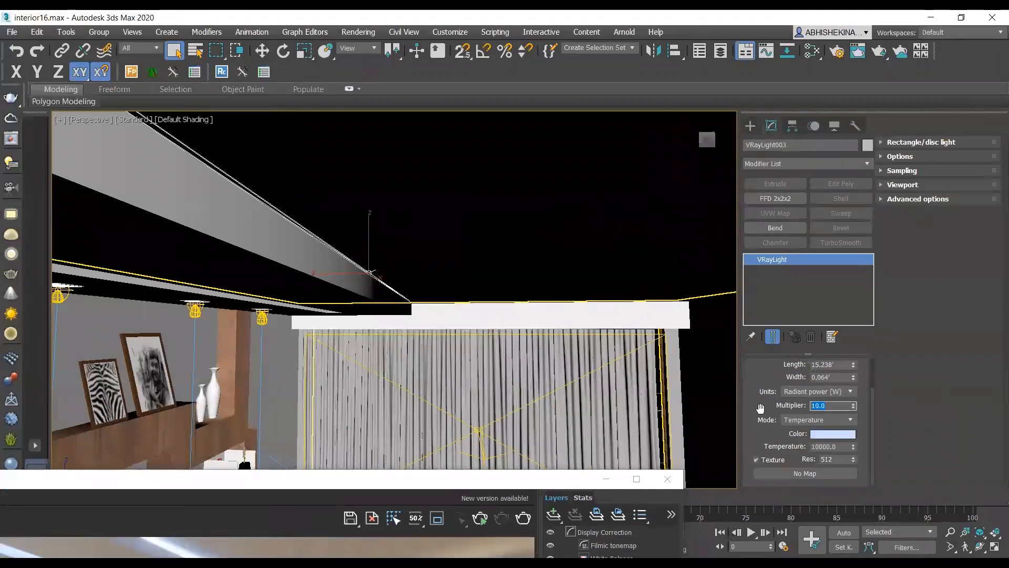
{"action": "left_click_drag", "start_coordinate": [846, 446], "coordinate": [771, 446]}
{"action": "left_click_drag", "start_coordinate": [469, 478], "coordinate": [468, 425]}
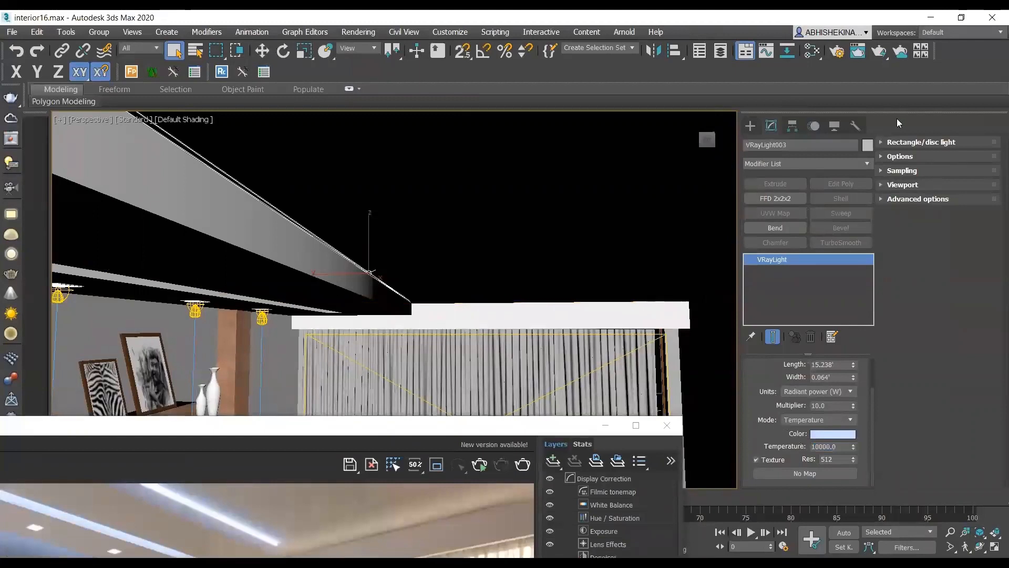
{"action": "left_click", "coordinate": [889, 142]}
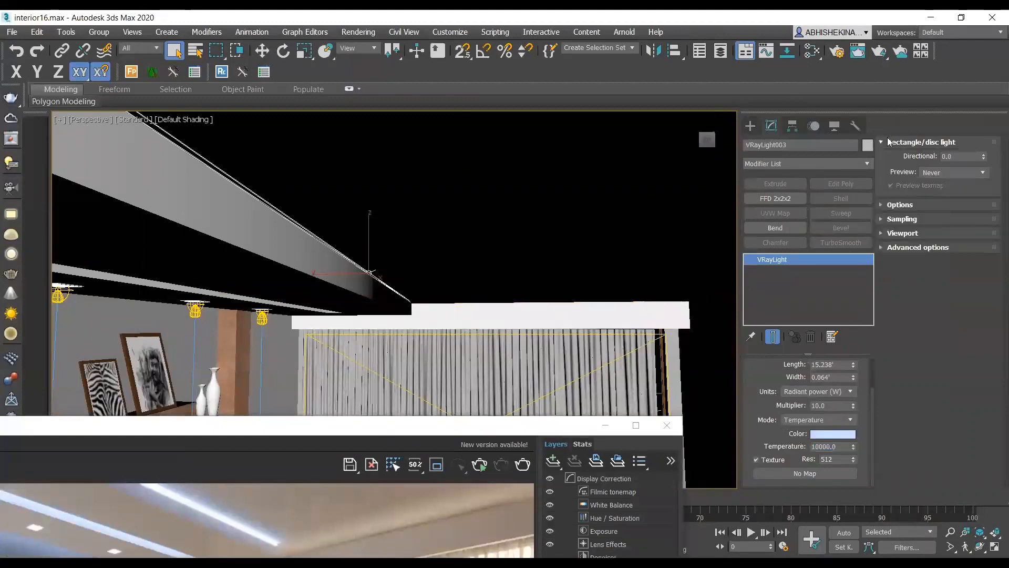
{"action": "left_click", "coordinate": [886, 206]}
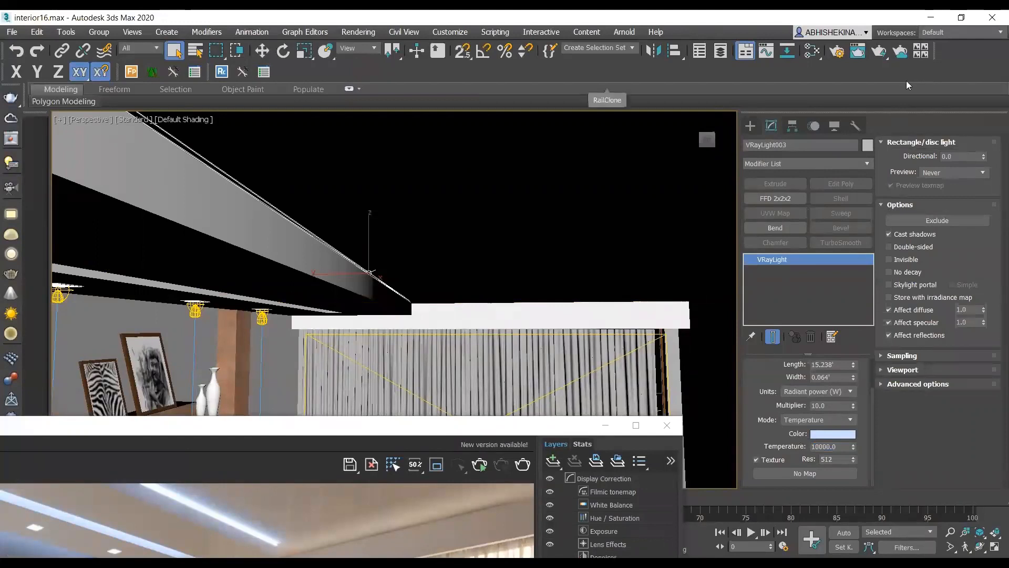
Step: Bring the full render into view and examine the cove light glow on the ceiling
{"action": "left_click_drag", "start_coordinate": [484, 433], "coordinate": [508, 333]}
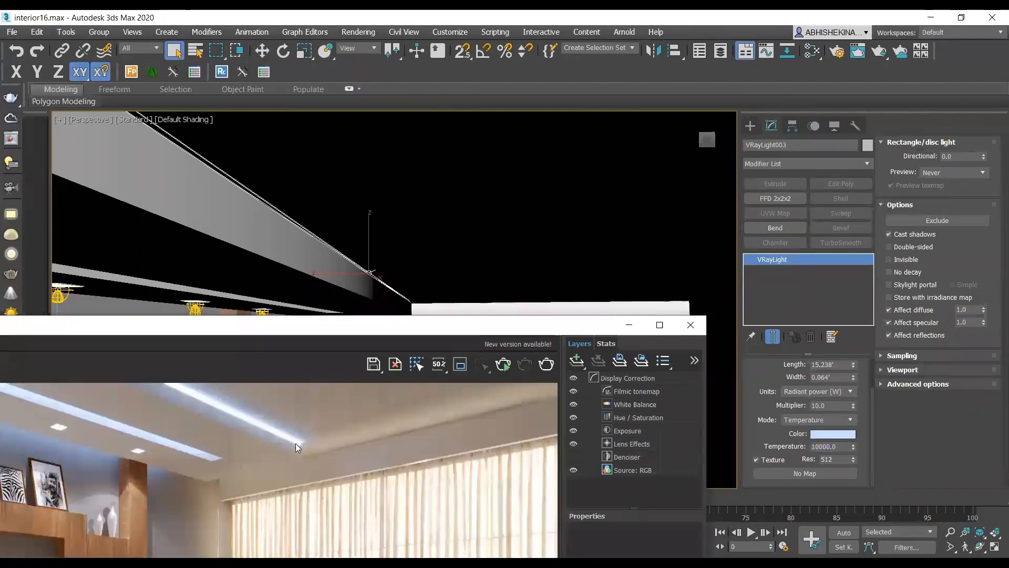
{"action": "left_click_drag", "start_coordinate": [349, 331], "coordinate": [461, 195]}
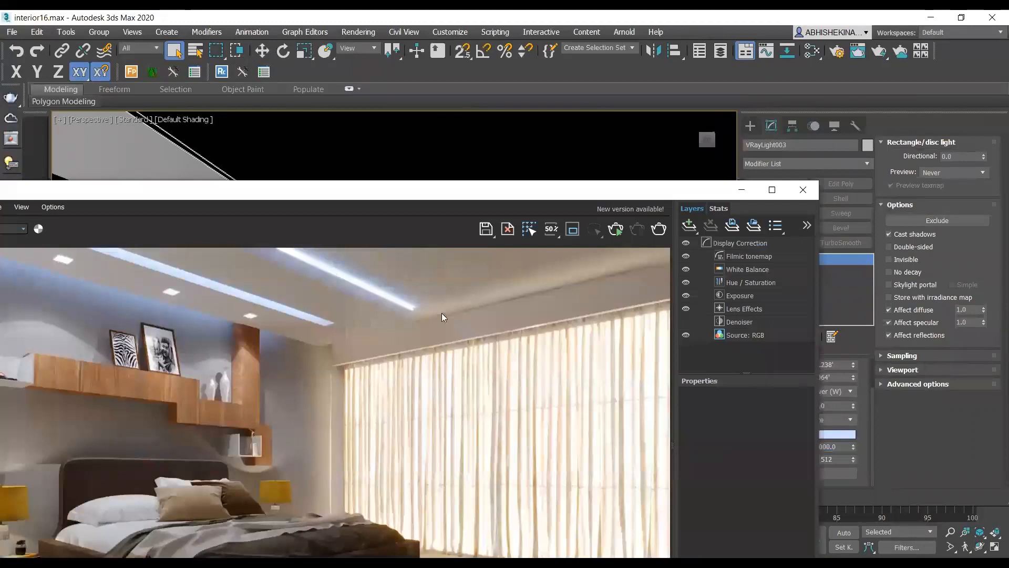
{"action": "left_click_drag", "start_coordinate": [643, 195], "coordinate": [455, 219]}
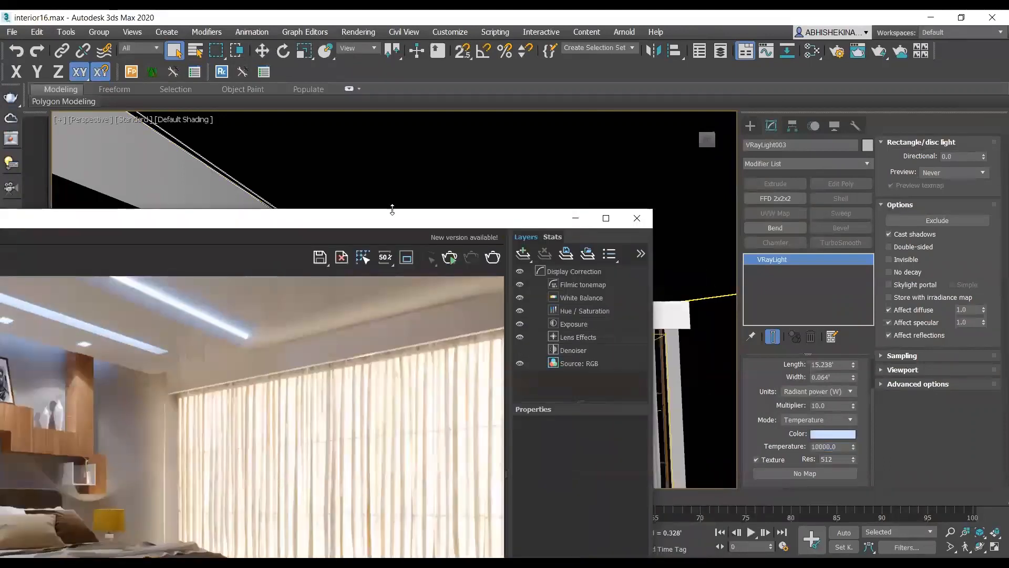
{"action": "left_click_drag", "start_coordinate": [384, 208], "coordinate": [699, 67]}
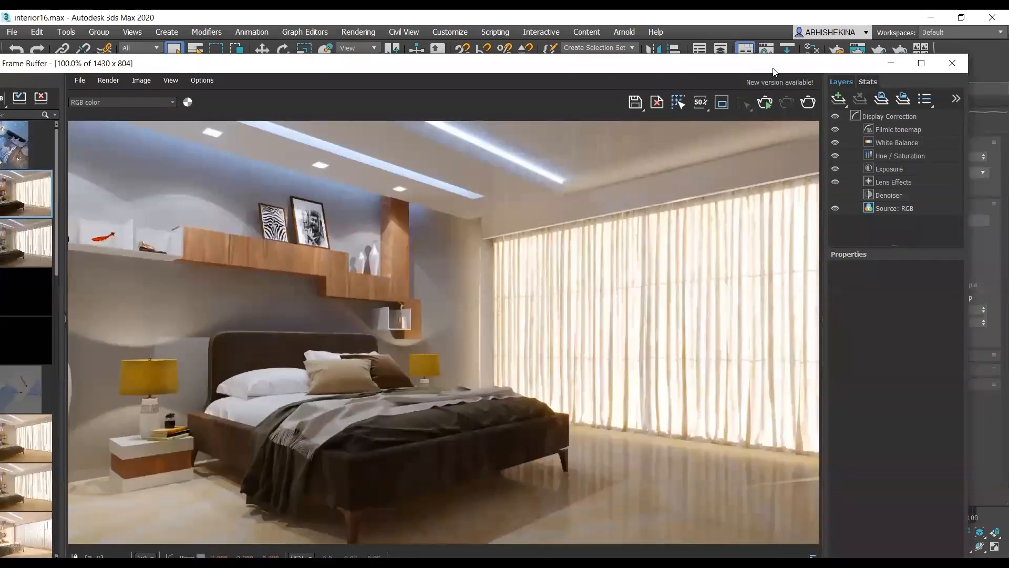
{"action": "left_click_drag", "start_coordinate": [777, 69], "coordinate": [768, 65]}
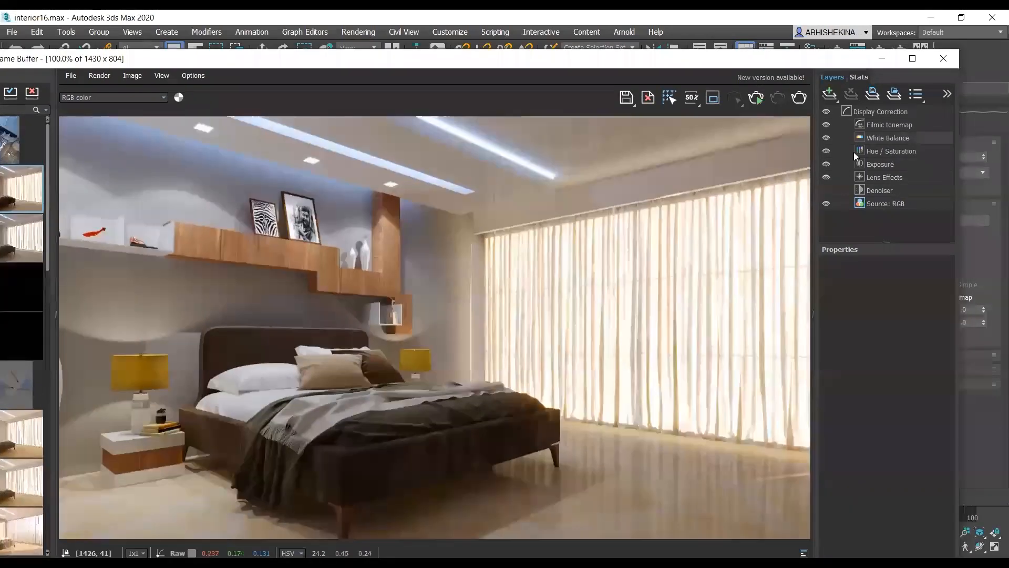
Step: Turn off the render's Filmic tonemap, White Balance, Hue / Saturation, Exposure and Lens Effects layers to view the uncorrected image
{"action": "left_click", "coordinate": [827, 124]}
{"action": "left_click", "coordinate": [826, 138]}
{"action": "left_click", "coordinate": [826, 150]}
{"action": "left_click", "coordinate": [826, 164]}
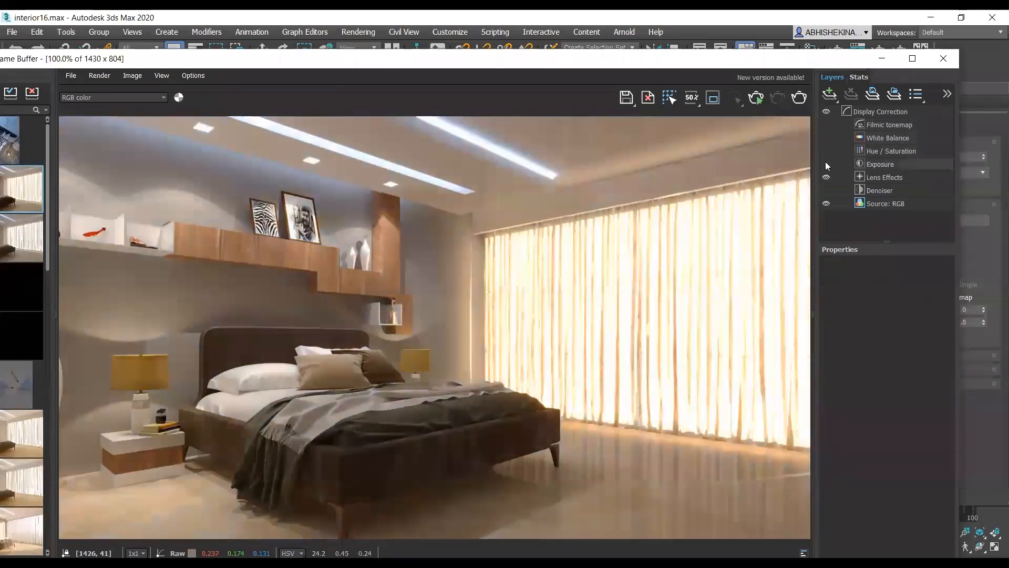
{"action": "left_click", "coordinate": [826, 178]}
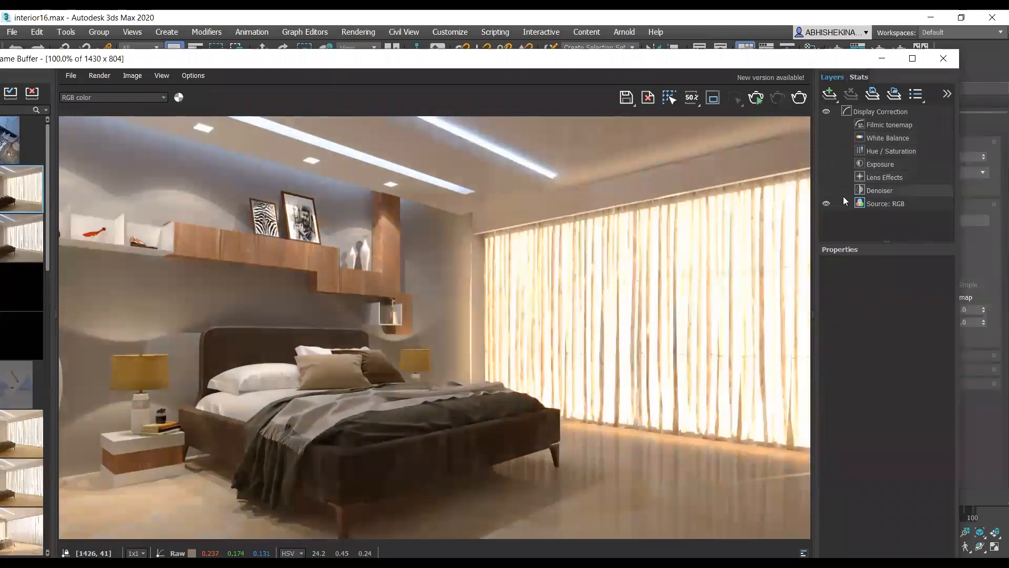
Step: Turn the Lens Effects, Exposure, Hue / Saturation, White Balance and Filmic tonemap layers back on
{"action": "left_click", "coordinate": [826, 177]}
{"action": "left_click", "coordinate": [826, 164]}
{"action": "left_click", "coordinate": [826, 151]}
{"action": "left_click", "coordinate": [826, 138]}
{"action": "left_click", "coordinate": [826, 125]}
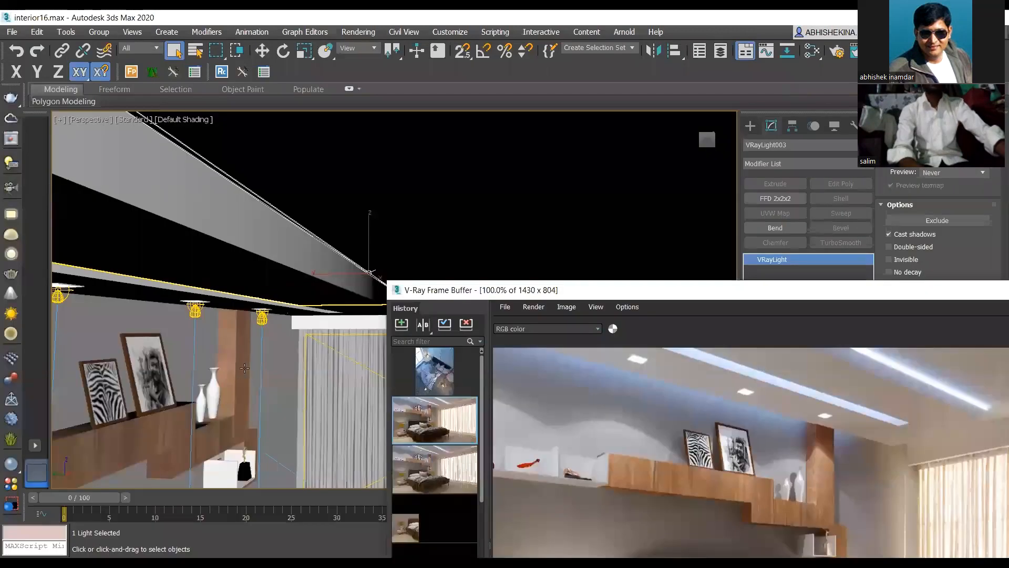
Step: Select the table lamp on the bedside cabinet next to the books and uncover it in the viewport
{"action": "middle_click_drag", "start_coordinate": [242, 368], "coordinate": [286, 394], "text": "alt"}
{"action": "middle_click_drag", "start_coordinate": [292, 354], "coordinate": [309, 251]}
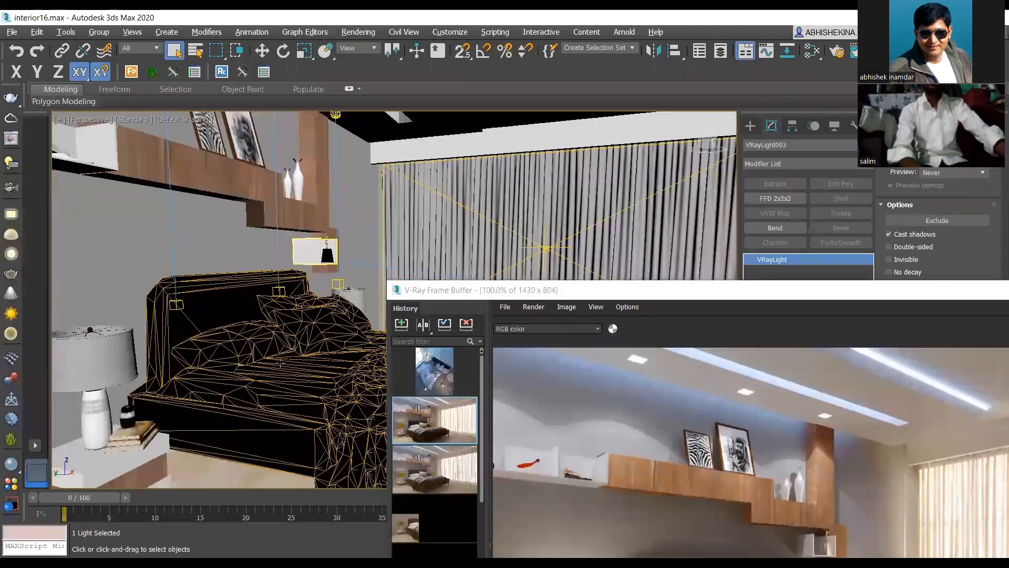
{"action": "scroll", "coordinate": [311, 263], "scroll_direction": "up", "scroll_amount": 5}
{"action": "left_click", "coordinate": [318, 292]}
{"action": "left_click", "coordinate": [318, 291]}
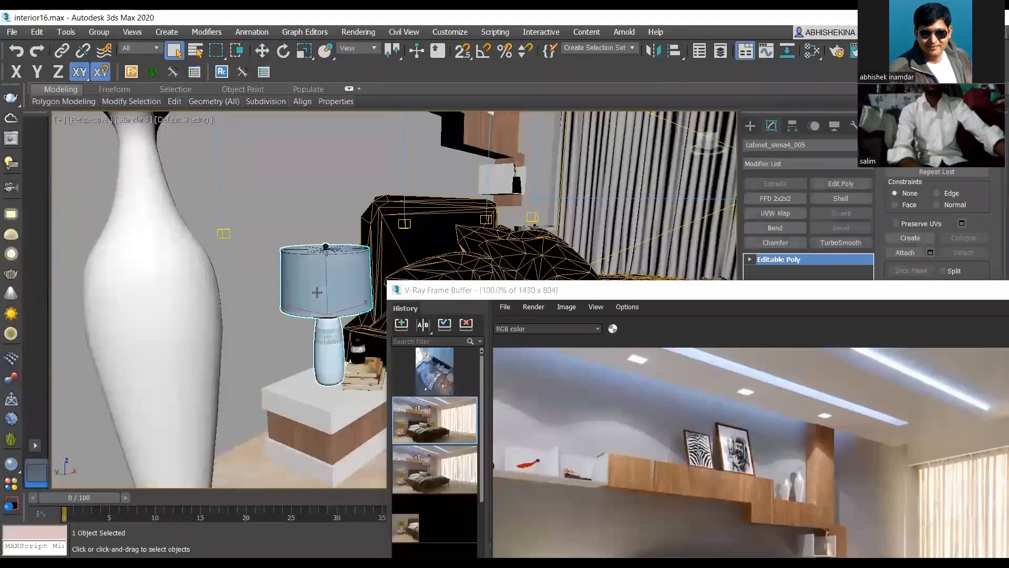
{"action": "scroll", "coordinate": [266, 326], "scroll_direction": "up", "scroll_amount": 4}
{"action": "left_click_drag", "start_coordinate": [522, 298], "coordinate": [702, 427]}
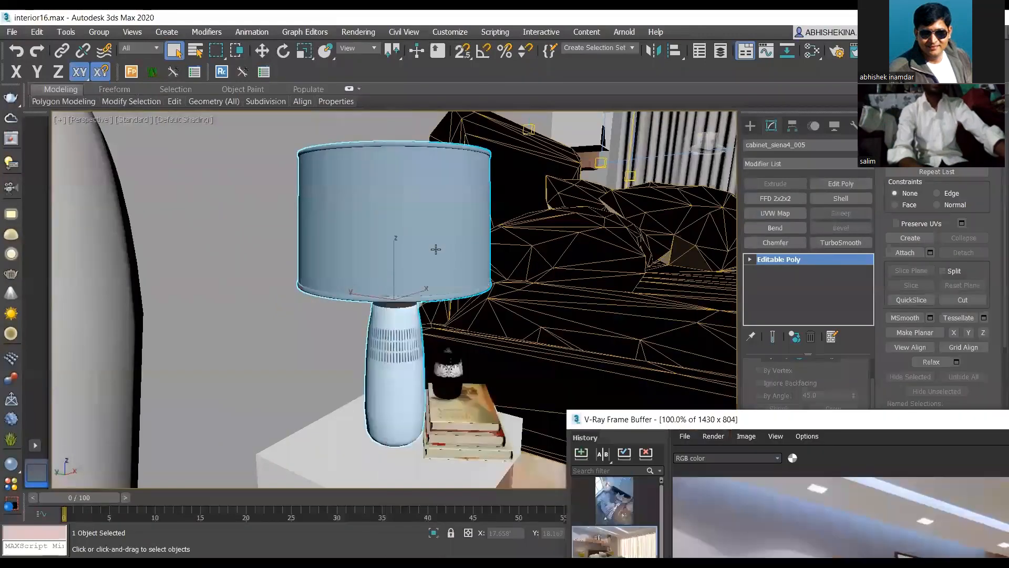
Step: Look inside the lampshade and select the spherical V-Ray light above the bulb
{"action": "middle_click_drag", "start_coordinate": [436, 249], "coordinate": [408, 268], "text": "alt"}
{"action": "scroll", "coordinate": [416, 287], "scroll_direction": "up", "scroll_amount": 3}
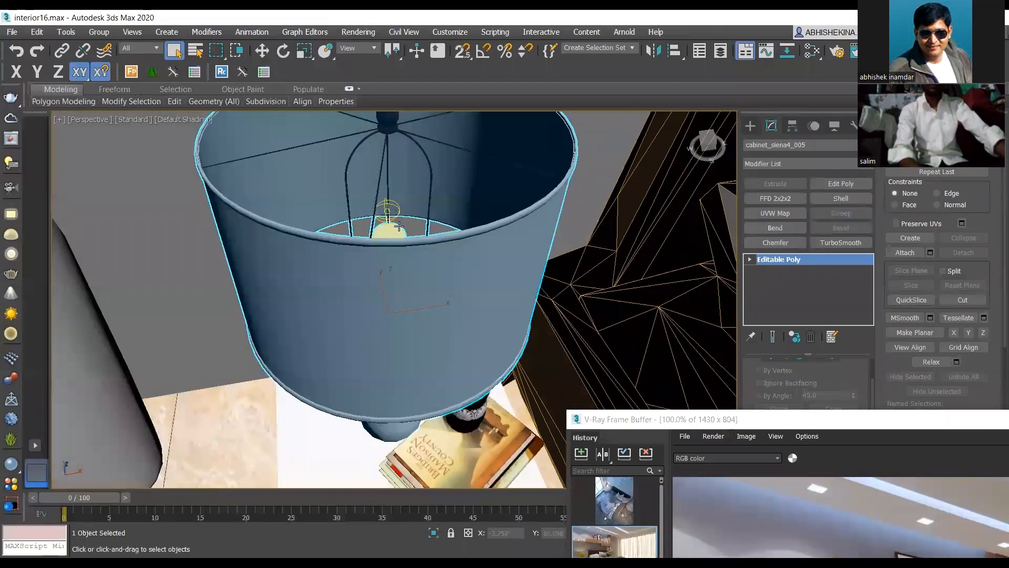
{"action": "scroll", "coordinate": [390, 212], "scroll_direction": "up", "scroll_amount": 4}
{"action": "middle_click_drag", "start_coordinate": [466, 364], "coordinate": [435, 348]}
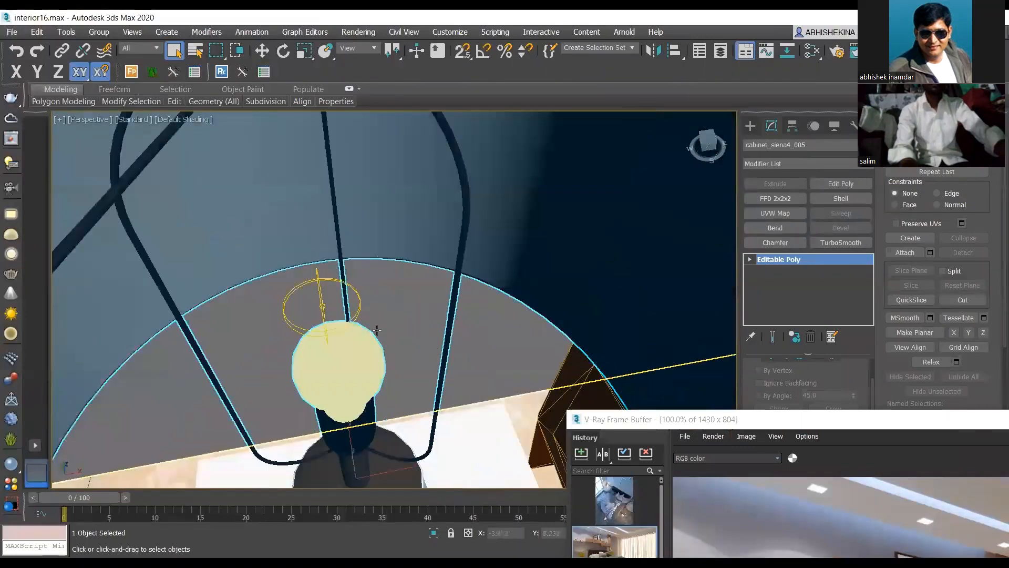
{"action": "left_click", "coordinate": [326, 286]}
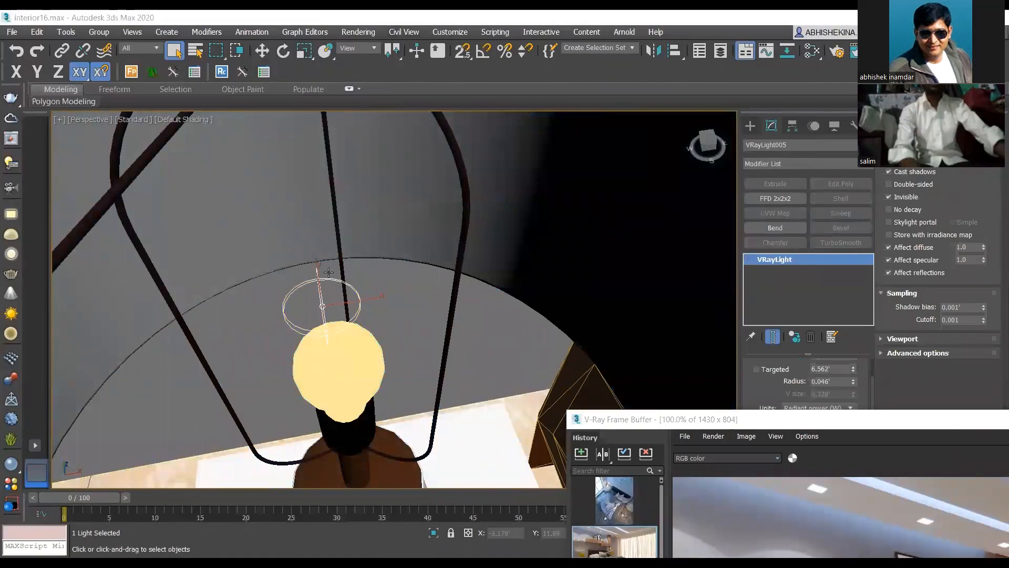
Step: Bring the rendered bedroom back into view and inspect the bedside lamp up close to see its light's effect
{"action": "middle_click_drag", "start_coordinate": [465, 388], "coordinate": [415, 372], "text": "alt"}
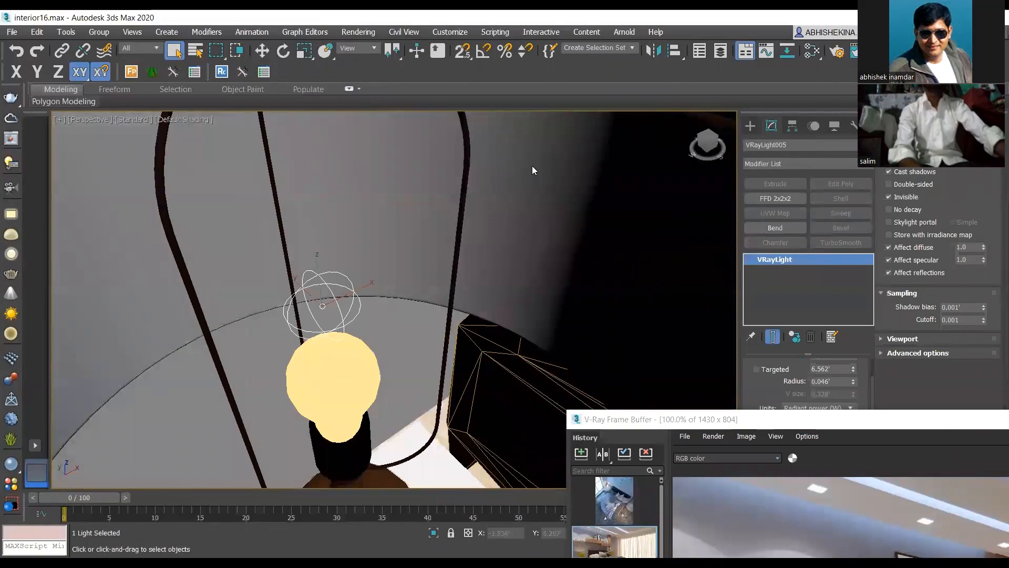
{"action": "left_click_drag", "start_coordinate": [774, 420], "coordinate": [362, 57]}
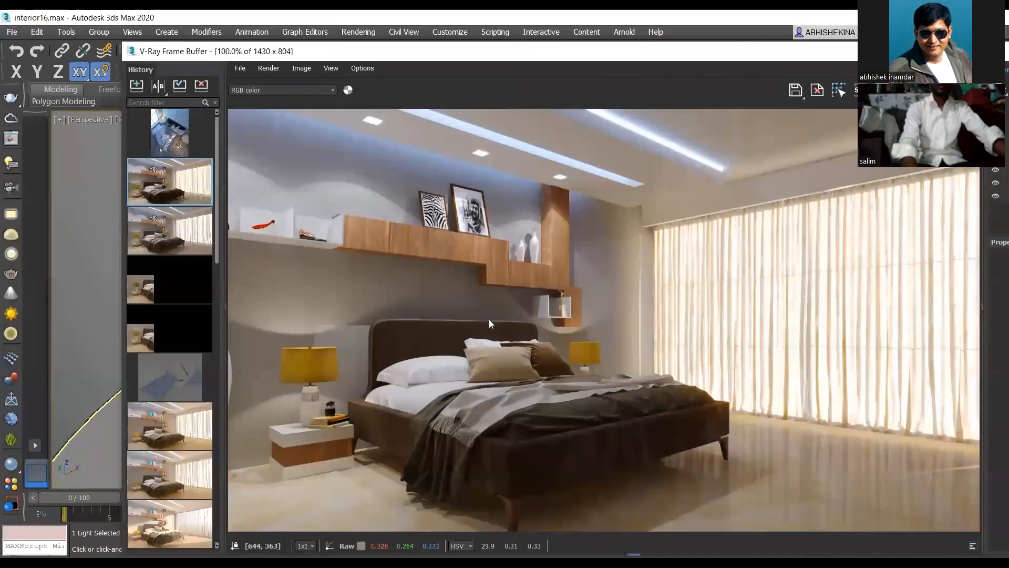
{"action": "scroll", "coordinate": [308, 360], "scroll_direction": "up", "scroll_amount": 2}
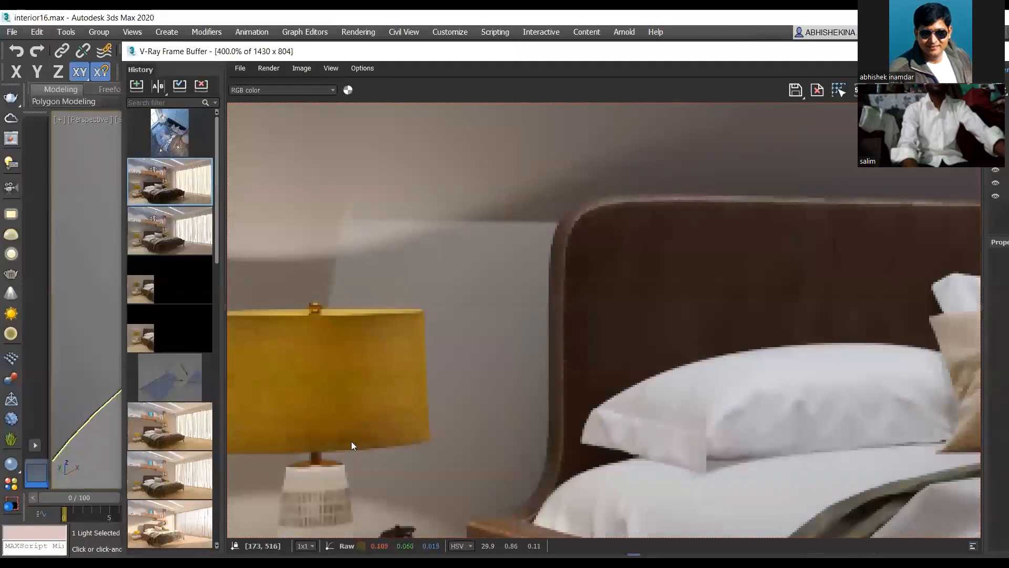
{"action": "scroll", "coordinate": [351, 441], "scroll_direction": "down", "scroll_amount": 2}
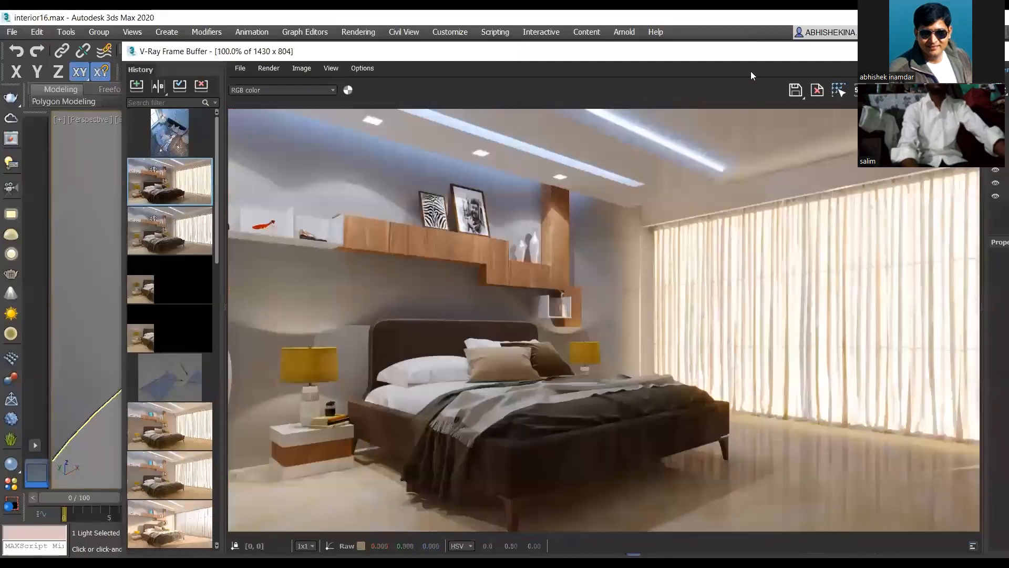
Step: Open the Lens Effects layer's settings and compare the render with the bloom/glare effect off and on
{"action": "left_click_drag", "start_coordinate": [753, 55], "coordinate": [647, 67]}
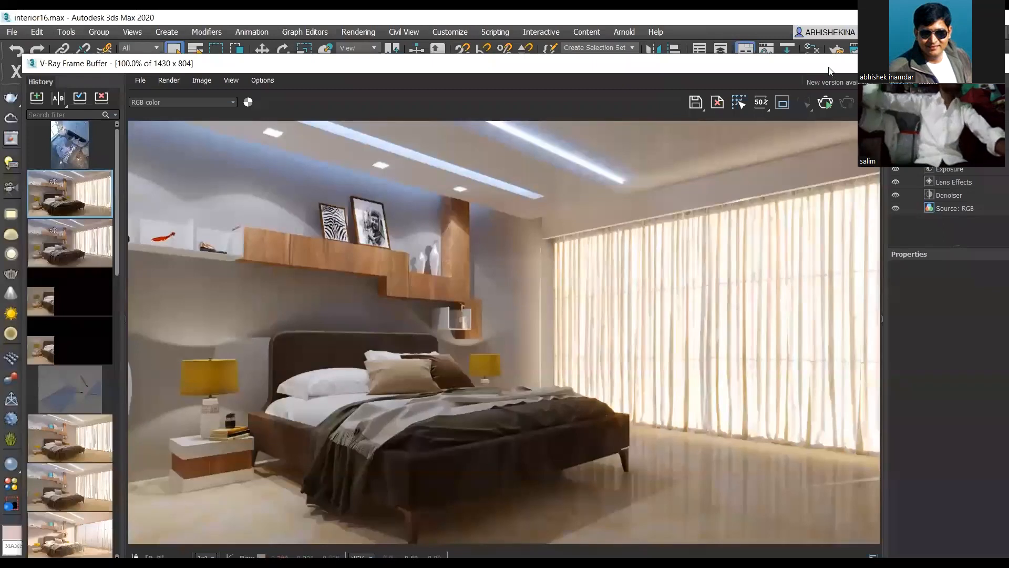
{"action": "left_click_drag", "start_coordinate": [829, 68], "coordinate": [743, 73]}
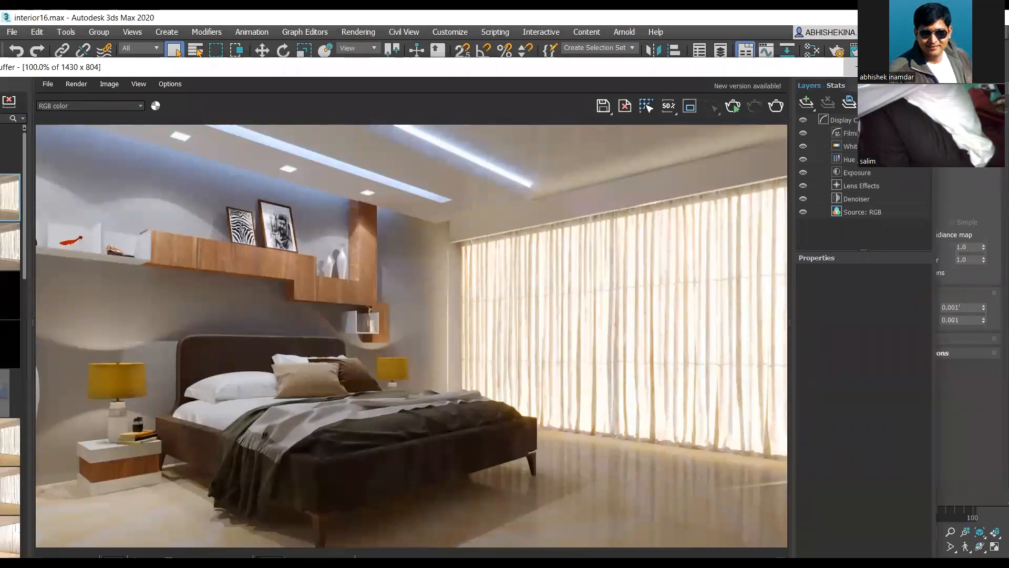
{"action": "left_click_drag", "start_coordinate": [757, 67], "coordinate": [824, 46]}
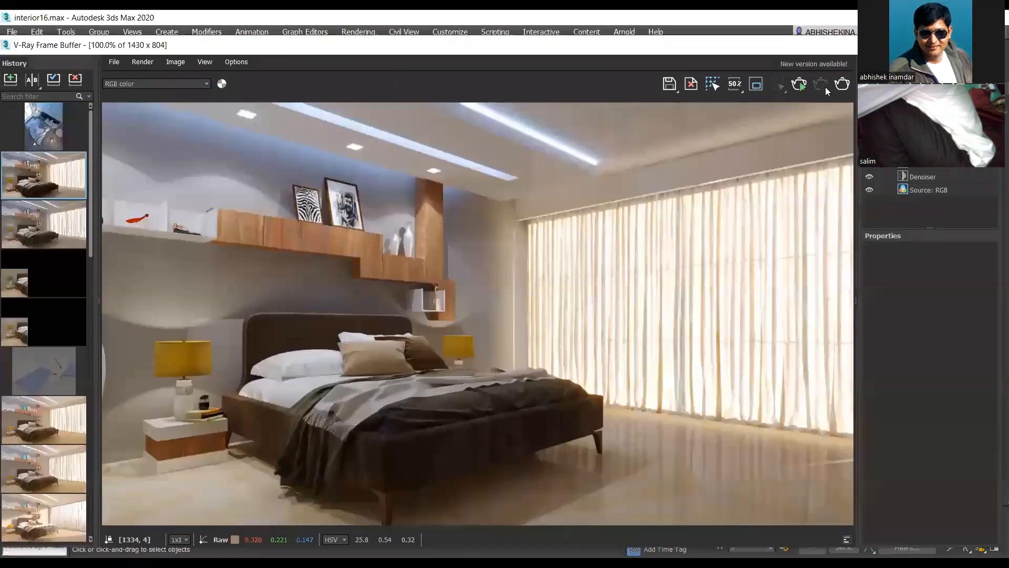
{"action": "left_click", "coordinate": [939, 166]}
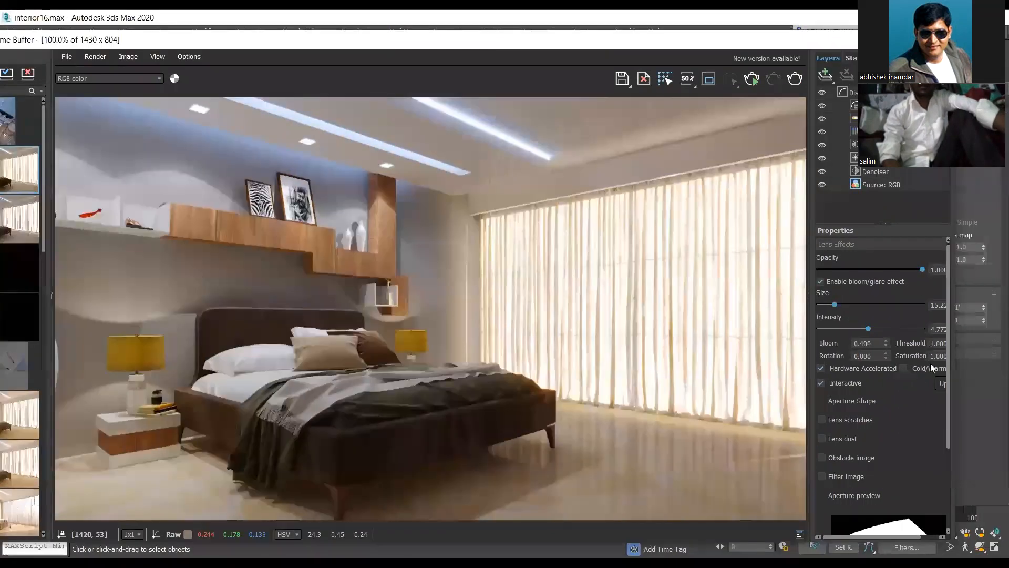
{"action": "left_click", "coordinate": [821, 282]}
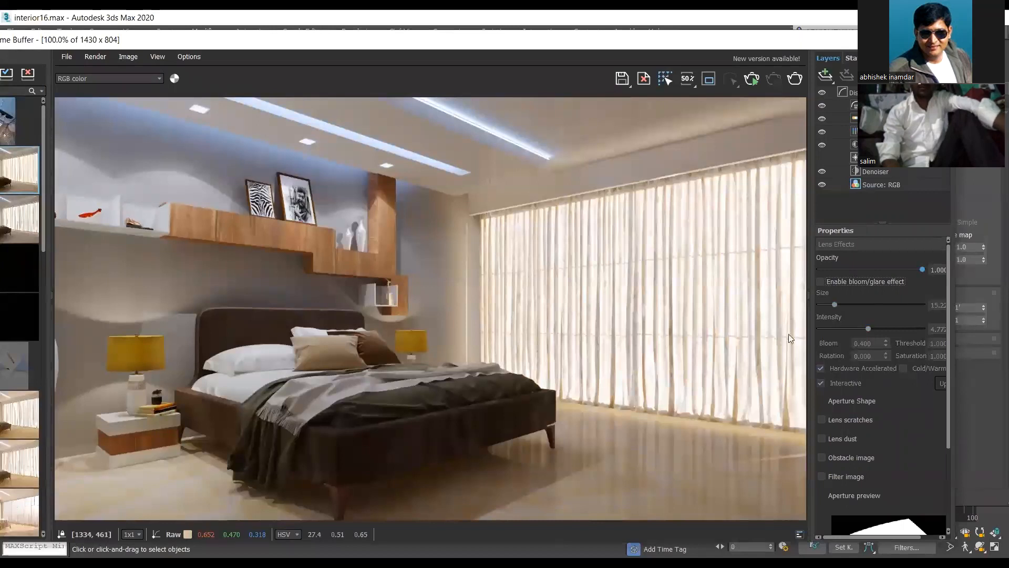
{"action": "left_click", "coordinate": [821, 283]}
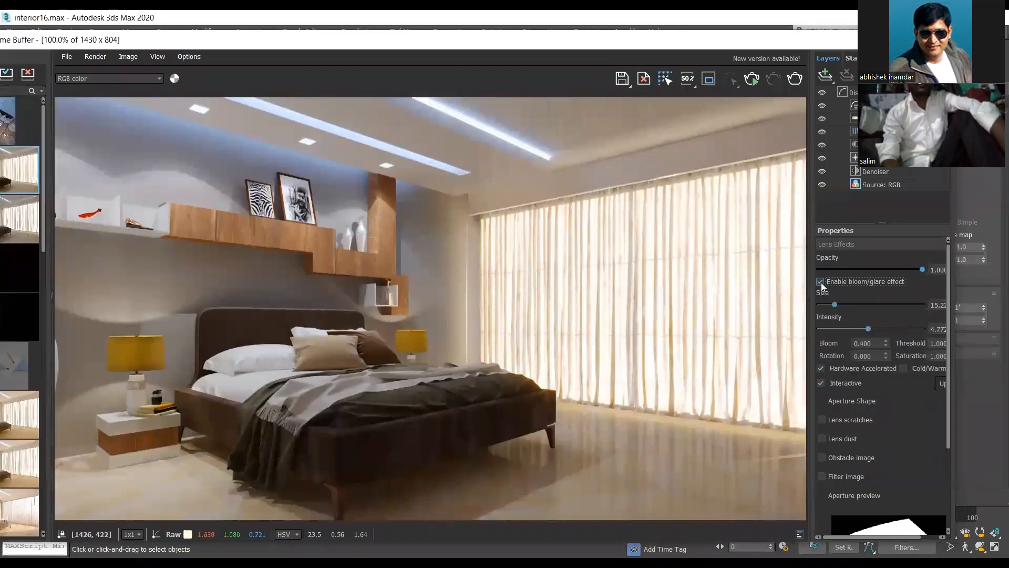
{"action": "left_click", "coordinate": [820, 282]}
{"action": "left_click", "coordinate": [821, 282]}
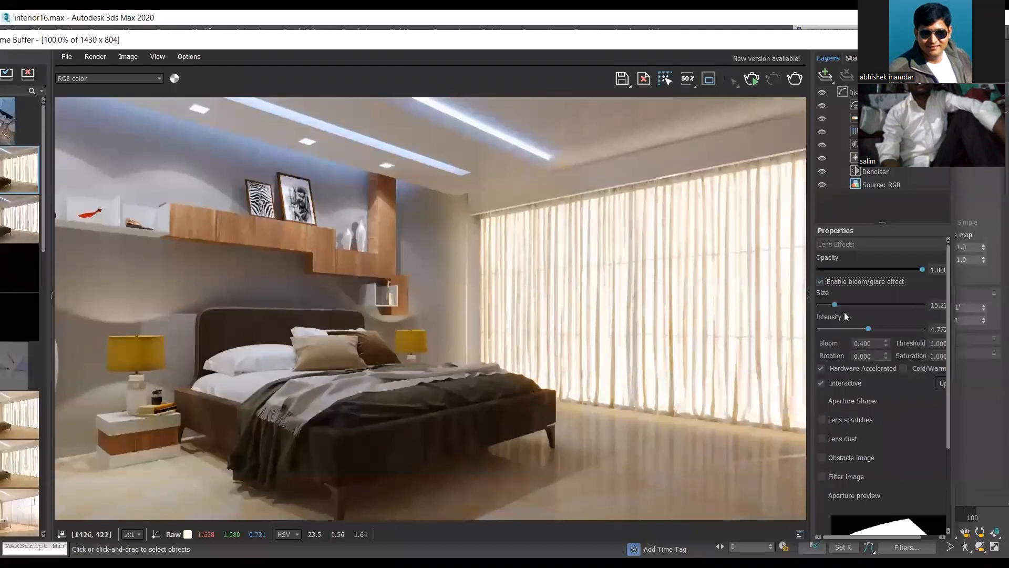
Step: Try a larger bloom/glare size of about 47 and undo it
{"action": "left_click_drag", "start_coordinate": [836, 304], "coordinate": [868, 305]}
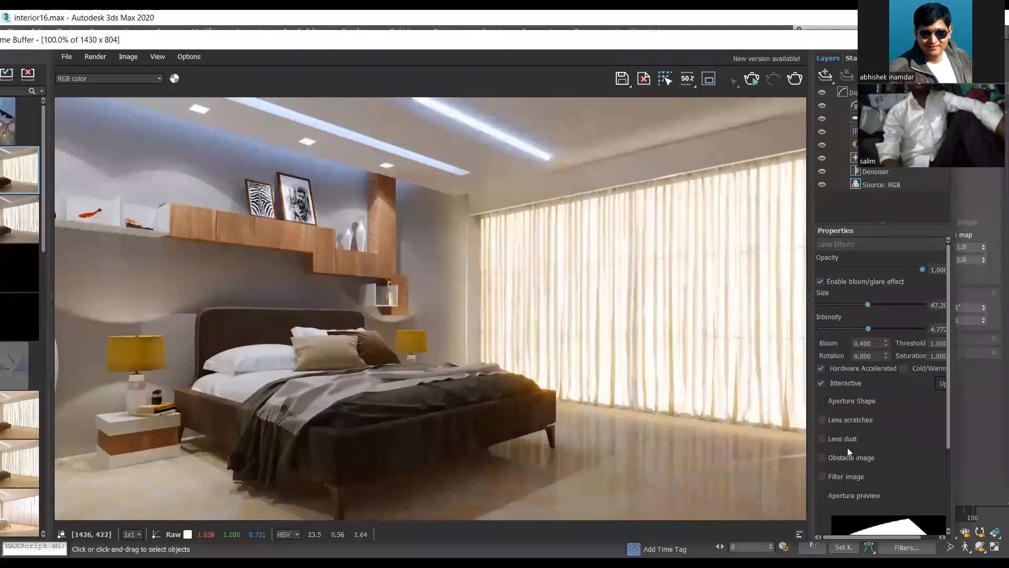
{"action": "key", "text": "ctrl+z"}
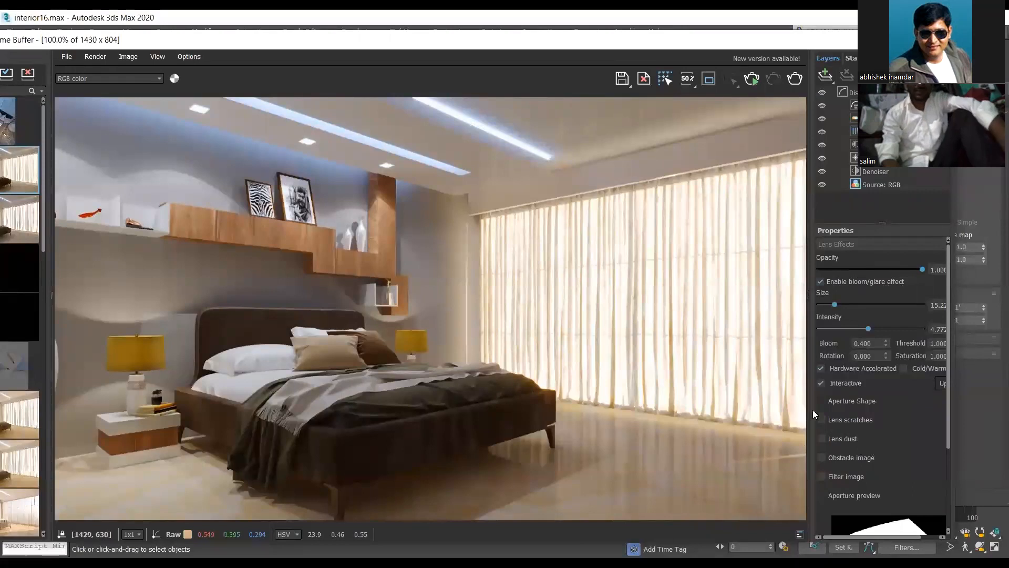
Step: Widen the layer settings area, try the Lens Effects obstacle image option with its settings expanded, and turn it off again
{"action": "left_click_drag", "start_coordinate": [810, 409], "coordinate": [714, 408]}
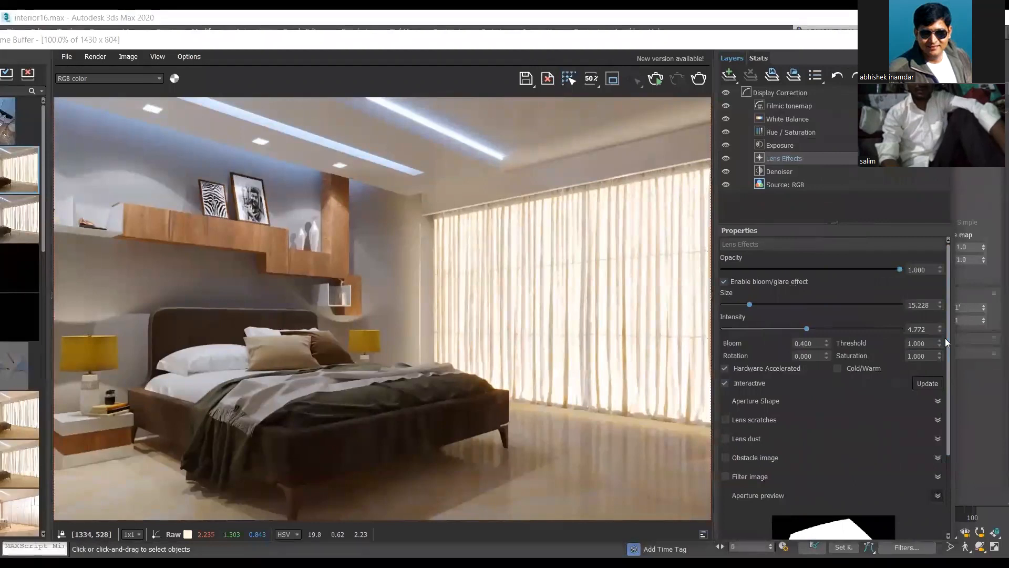
{"action": "scroll", "coordinate": [945, 411], "scroll_direction": "down", "scroll_amount": 1}
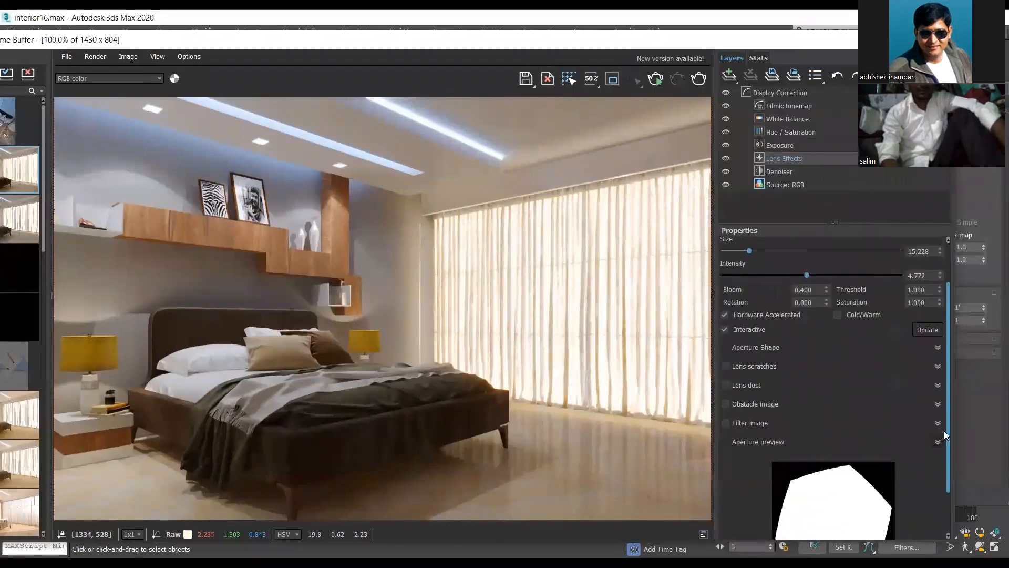
{"action": "scroll", "coordinate": [944, 431], "scroll_direction": "down", "scroll_amount": 1}
{"action": "left_click", "coordinate": [726, 404]}
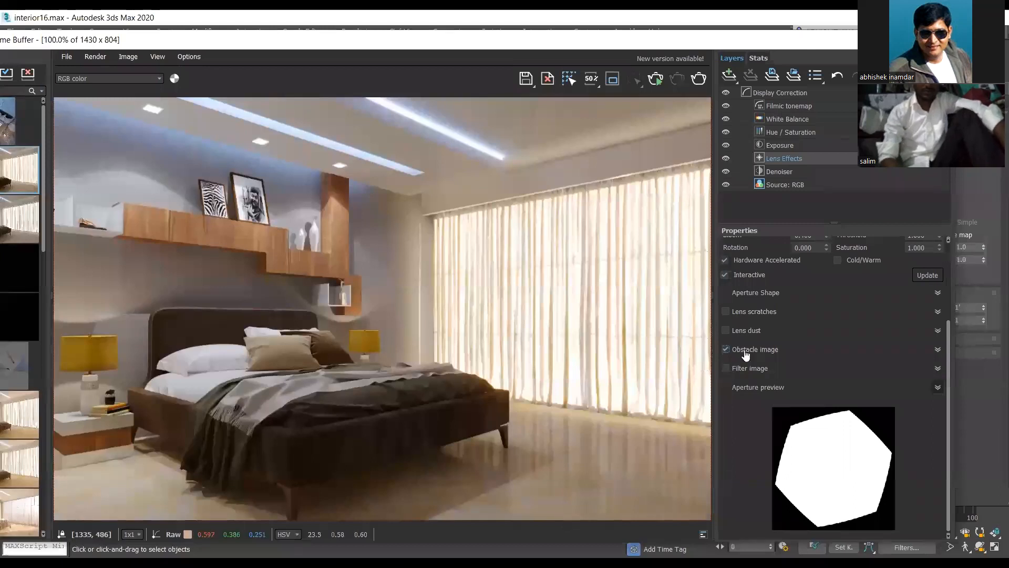
{"action": "left_click", "coordinate": [938, 349]}
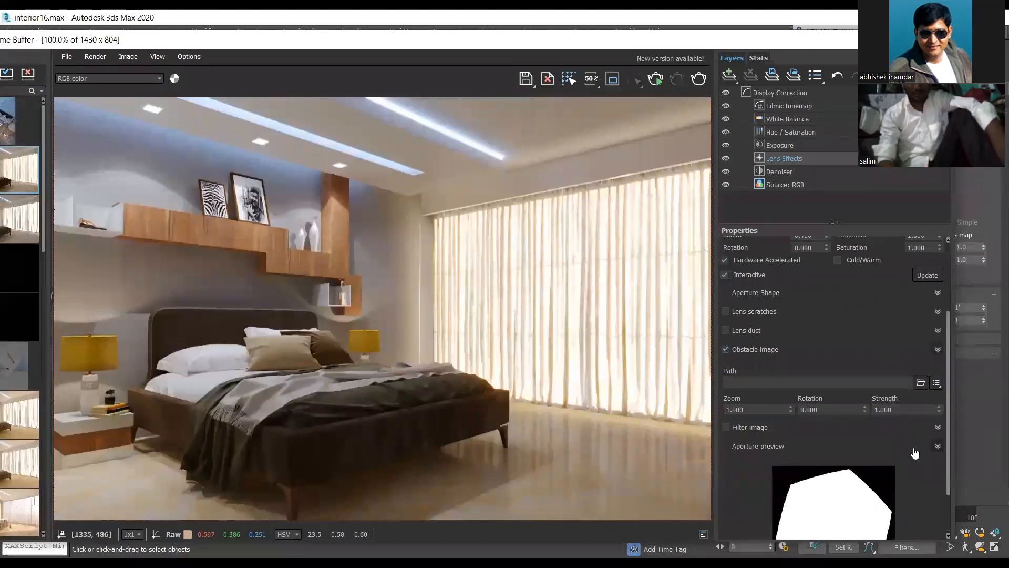
{"action": "left_click", "coordinate": [724, 349]}
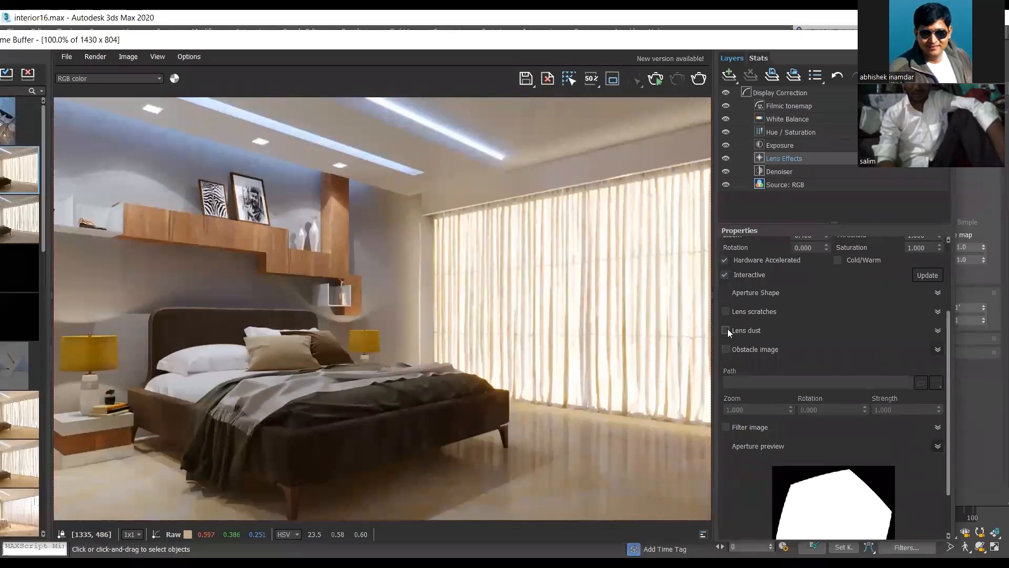
Step: Enable lens dust for the Lens Effects layer and check its effect around the ceiling cove lights
{"action": "left_click", "coordinate": [725, 330]}
{"action": "left_click_drag", "start_coordinate": [948, 384], "coordinate": [946, 411]}
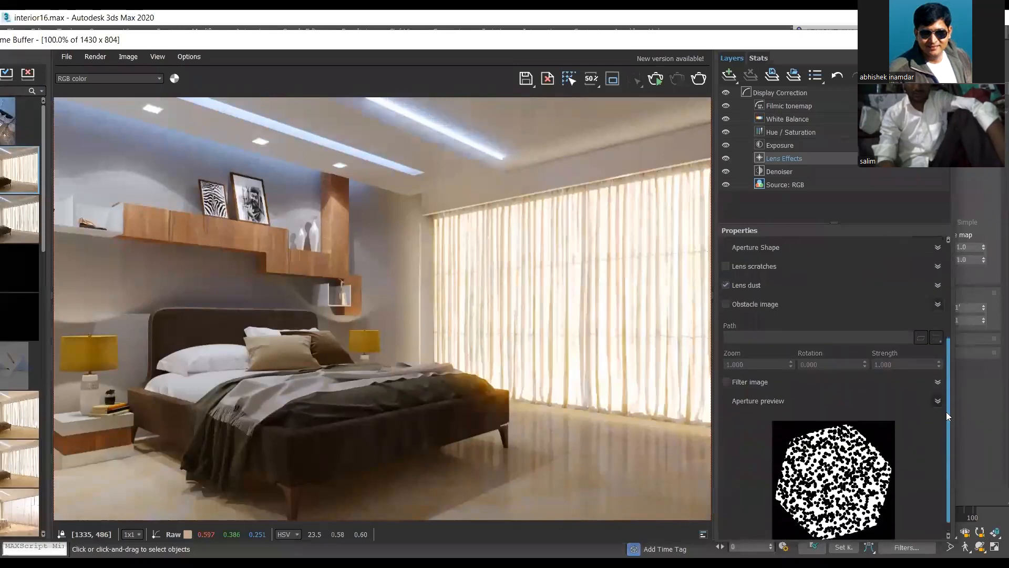
{"action": "scroll", "coordinate": [459, 143], "scroll_direction": "up", "scroll_amount": 2}
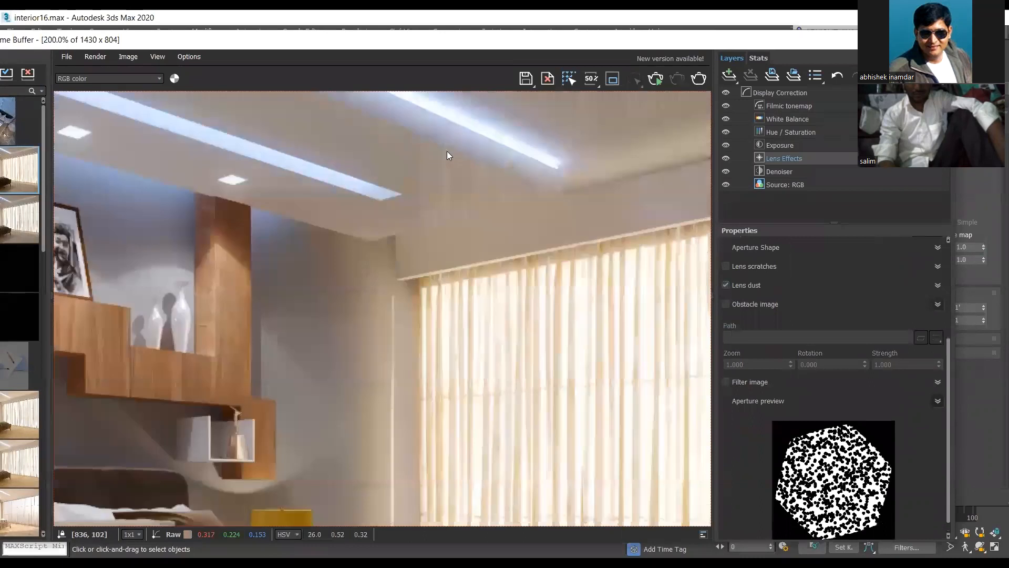
{"action": "left_click", "coordinate": [726, 158]}
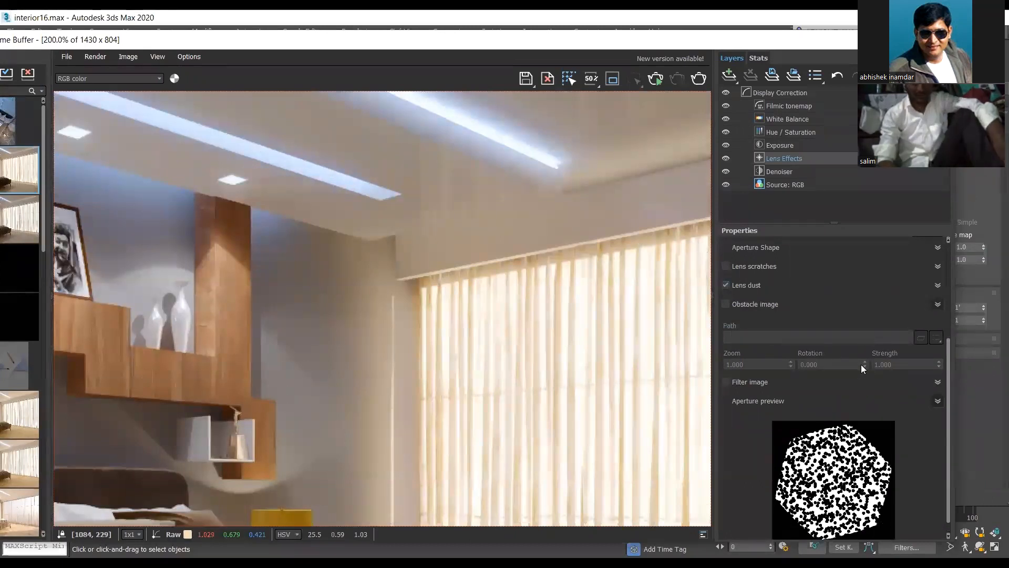
Step: Look at the Lens Effects filter image settings and the aperture preview, leaving the filter image off
{"action": "left_click", "coordinate": [735, 383]}
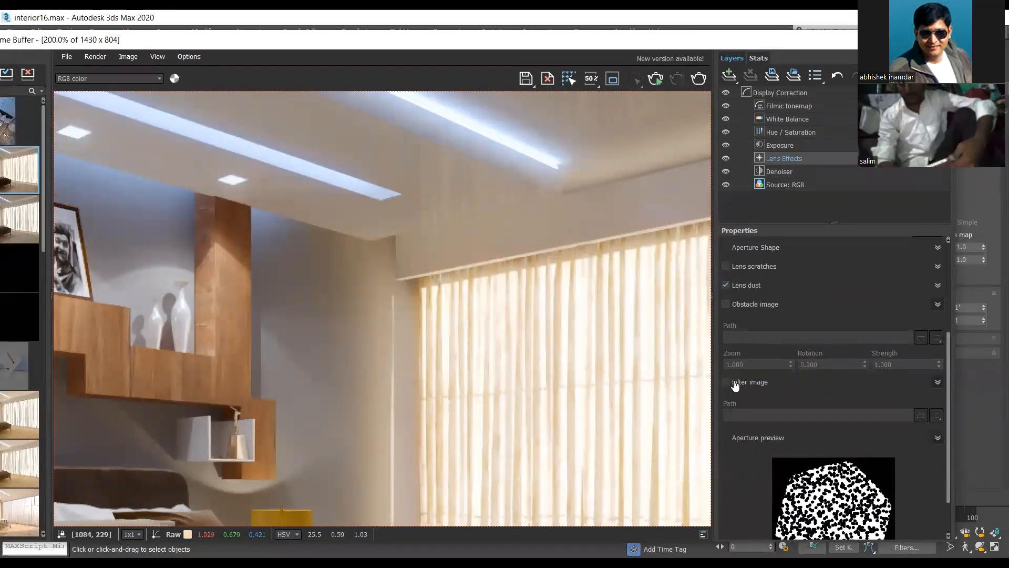
{"action": "left_click", "coordinate": [727, 382]}
{"action": "left_click", "coordinate": [728, 381]}
{"action": "left_click_drag", "start_coordinate": [945, 393], "coordinate": [946, 444]}
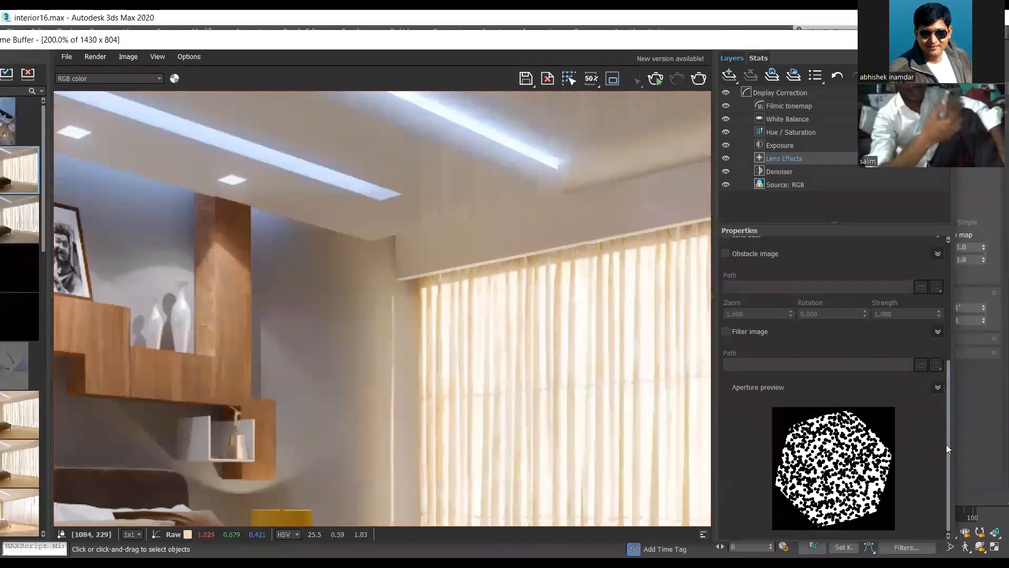
Step: Set the Lens Effects bloom value to 0.2 after trying 1
{"action": "left_click_drag", "start_coordinate": [947, 368], "coordinate": [953, 241]}
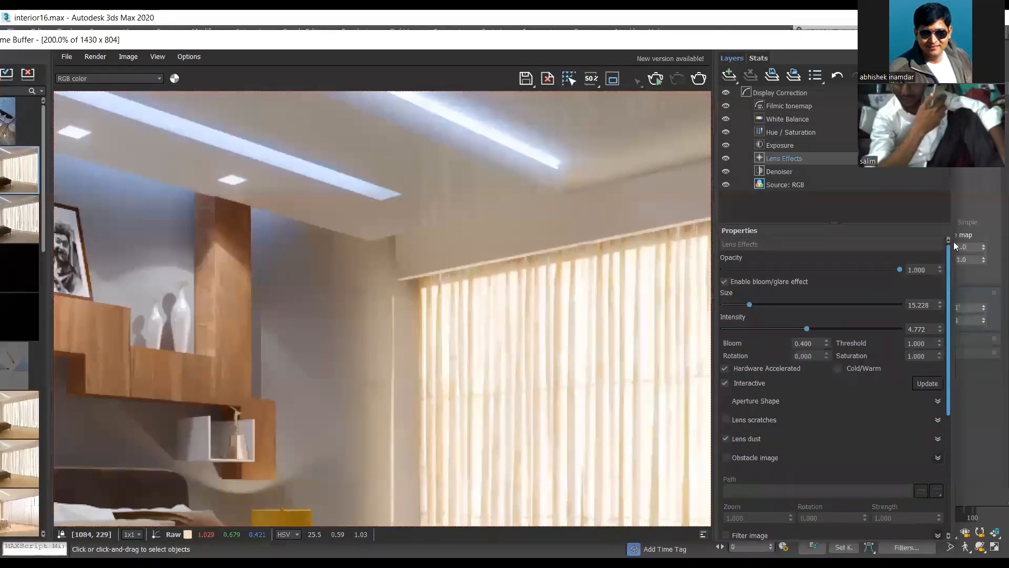
{"action": "left_click_drag", "start_coordinate": [821, 344], "coordinate": [698, 345]}
{"action": "type", "text": "1"}
{"action": "key", "text": "Return"}
{"action": "type", "text": "0.2"}
{"action": "key", "text": "Return"}
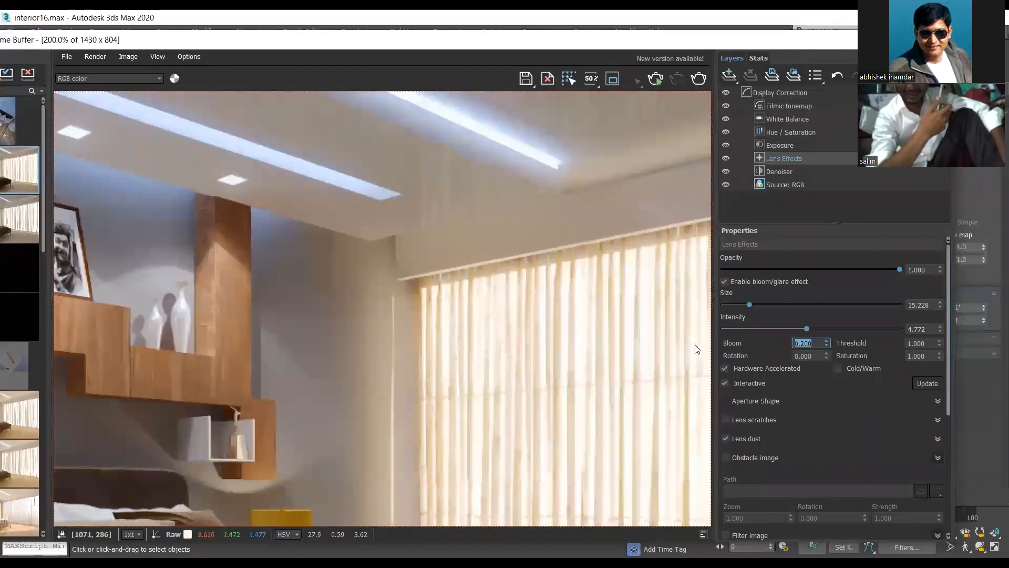
Step: Try a Lens Effects rotation of 0.5 and return it to 0
{"action": "double_click", "coordinate": [816, 355]}
{"action": "type", "text": "0.5"}
{"action": "key", "text": "Return"}
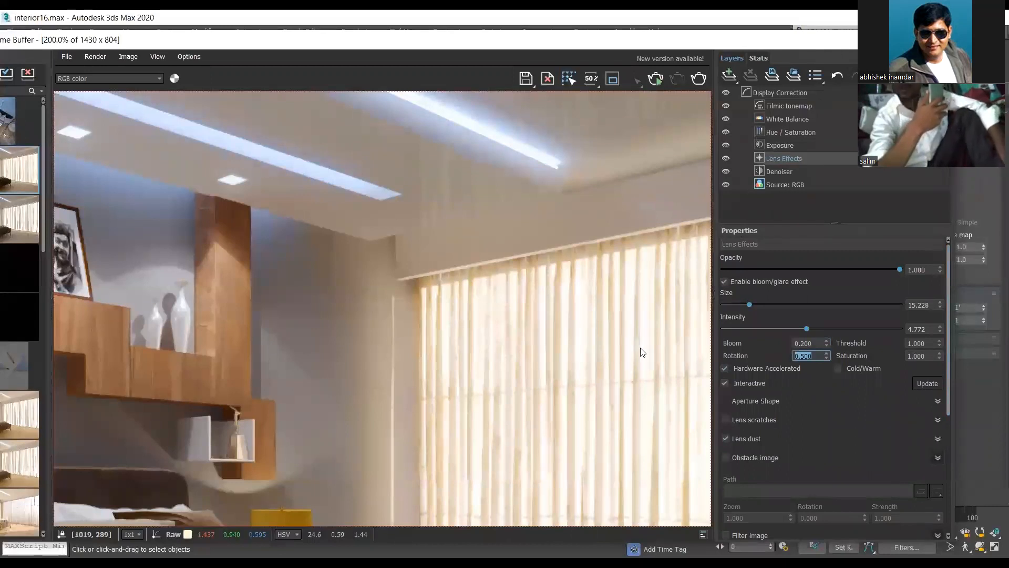
{"action": "type", "text": "0"}
{"action": "key", "text": "Return"}
{"action": "left_click", "coordinate": [925, 343]}
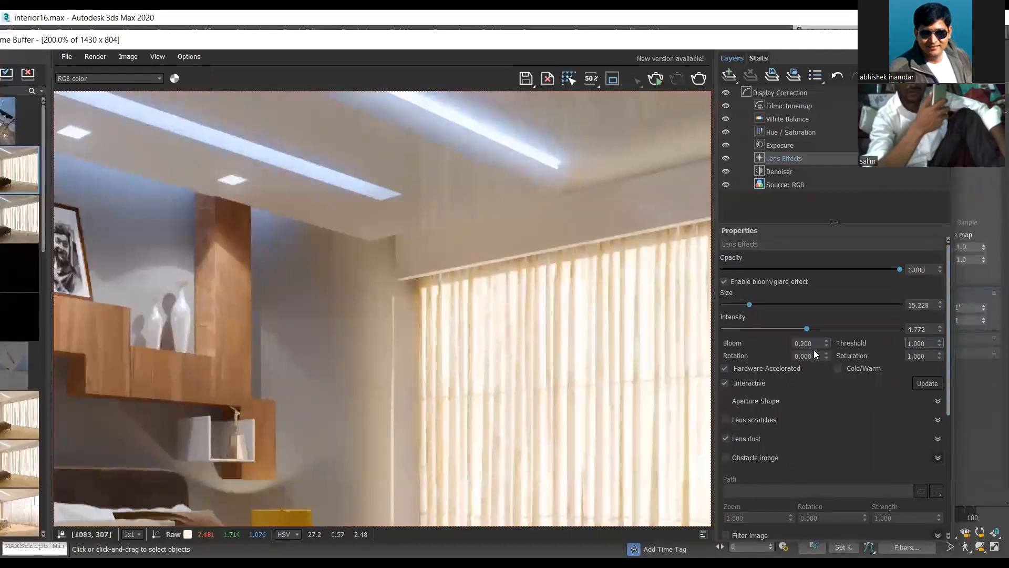
Step: Try a bloom/glare intensity of 7.596 against the full image, and settle on 3.680
{"action": "left_click_drag", "start_coordinate": [810, 329], "coordinate": [857, 328]}
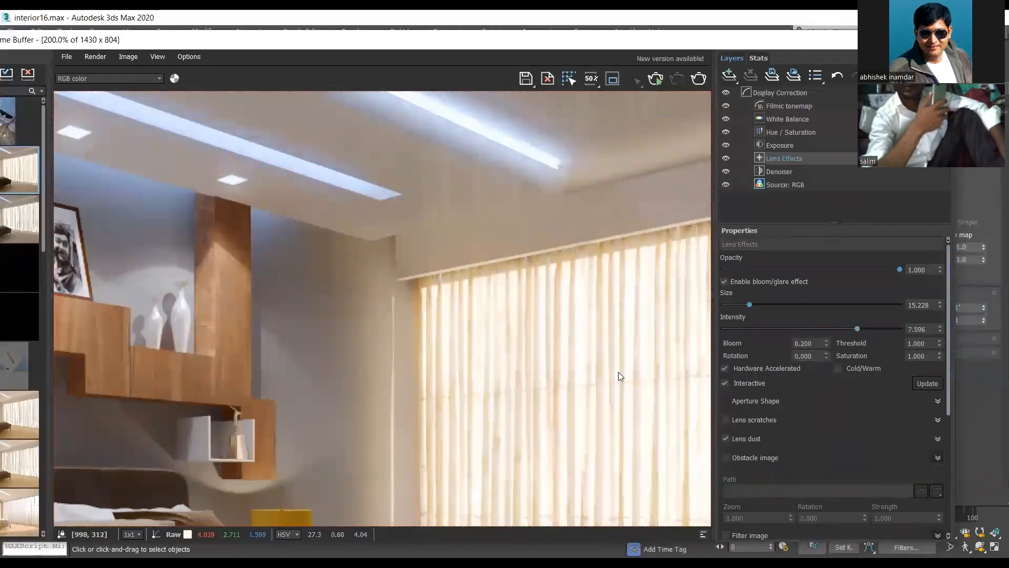
{"action": "scroll", "coordinate": [460, 321], "scroll_direction": "down", "scroll_amount": 2}
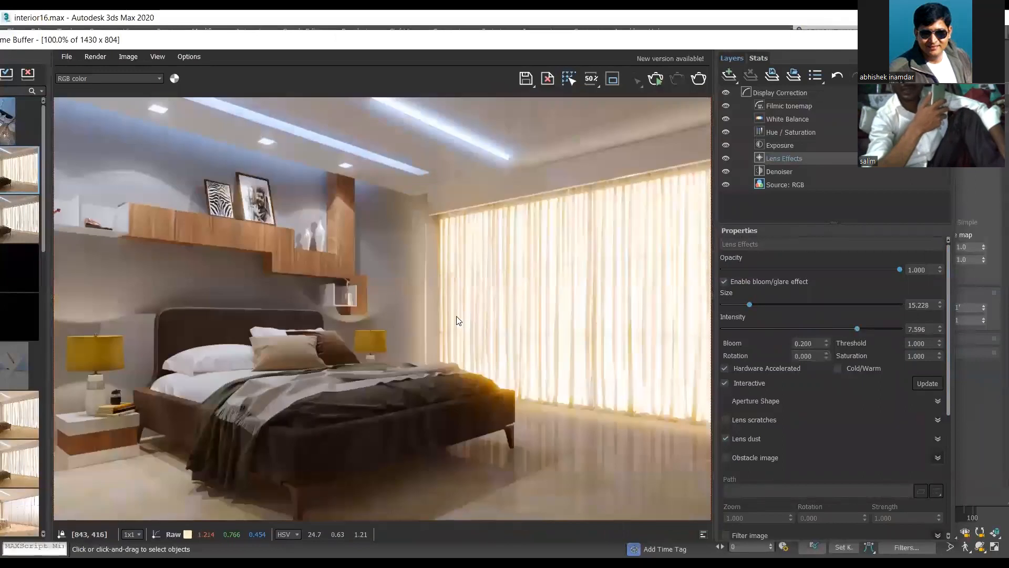
{"action": "left_click", "coordinate": [736, 329]}
{"action": "left_click_drag", "start_coordinate": [730, 330], "coordinate": [788, 327]}
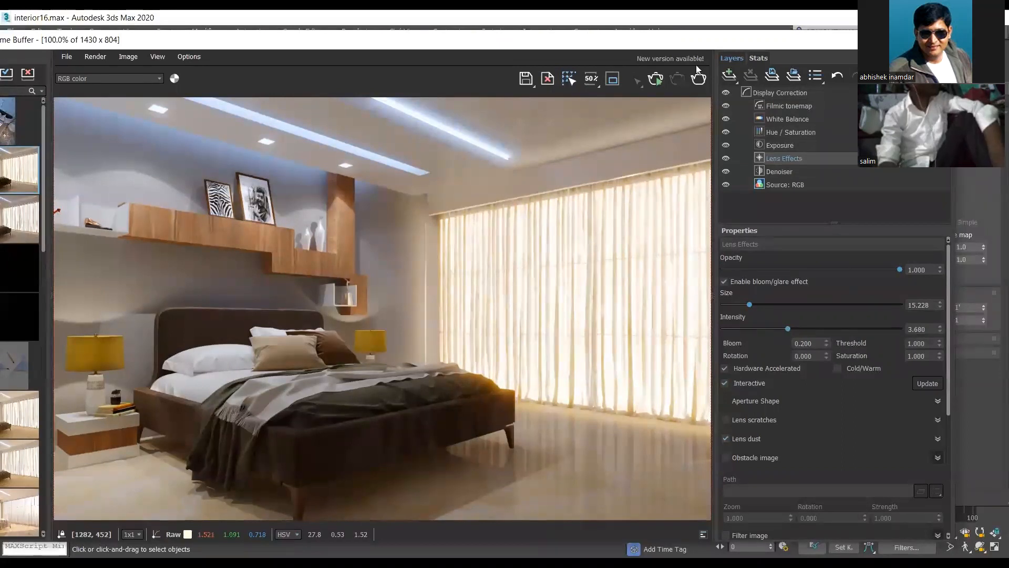
Step: Review the types of correction layers that can be added to the render without adding any
{"action": "left_click", "coordinate": [729, 75]}
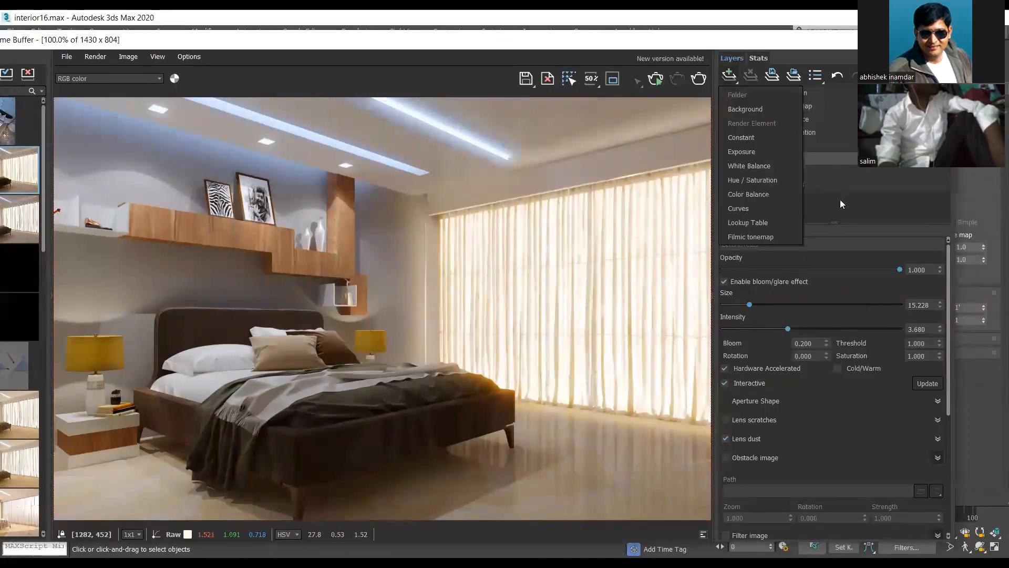
{"action": "left_click", "coordinate": [753, 169]}
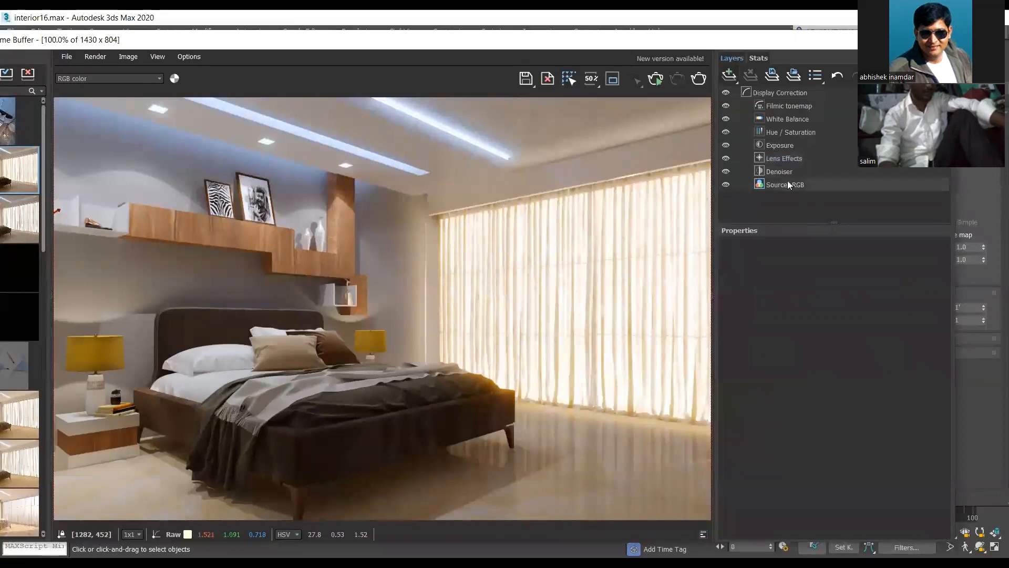
{"action": "left_click", "coordinate": [786, 159]}
{"action": "left_click", "coordinate": [730, 79]}
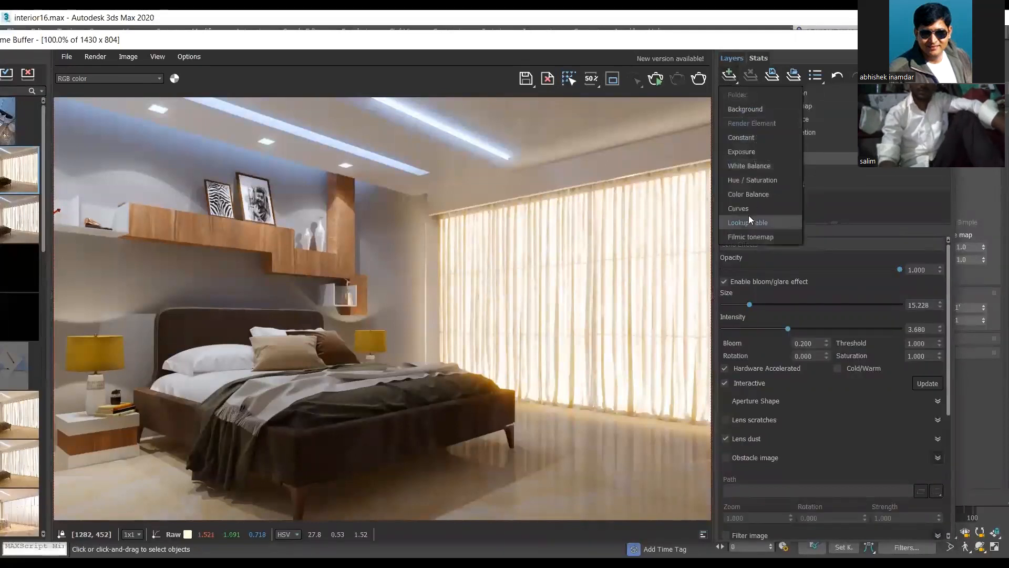
{"action": "left_click", "coordinate": [841, 211]}
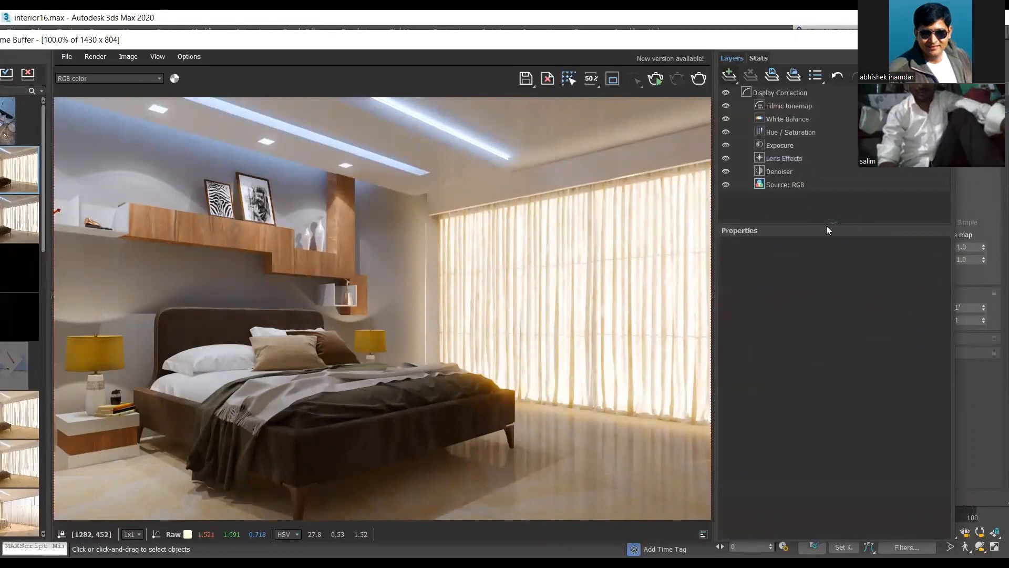
{"action": "left_click", "coordinate": [833, 222]}
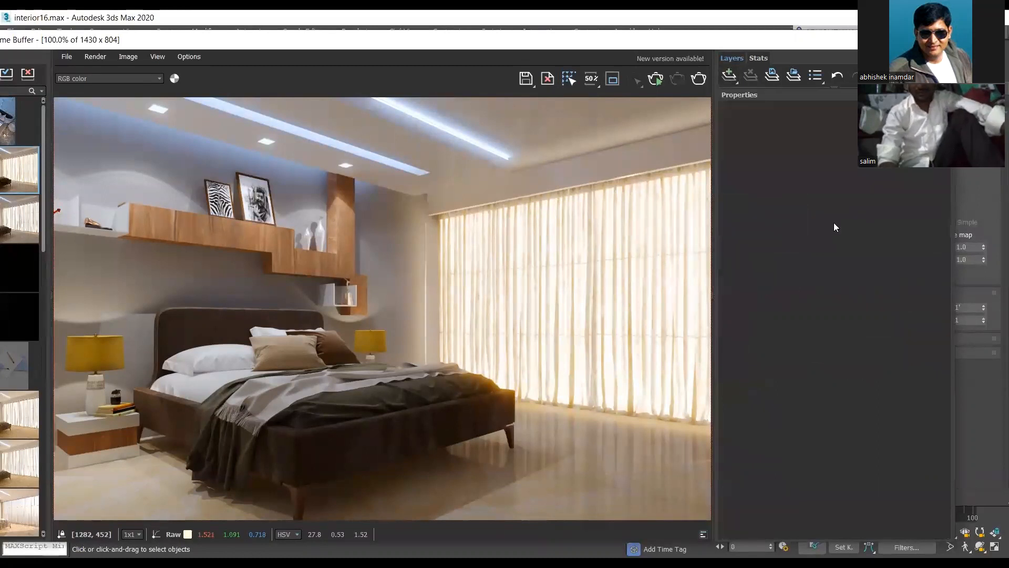
Step: Restore the layer list and collapse the Aperture preview and Obstacle image sections of the Lens Effects layer
{"action": "left_click", "coordinate": [833, 87]}
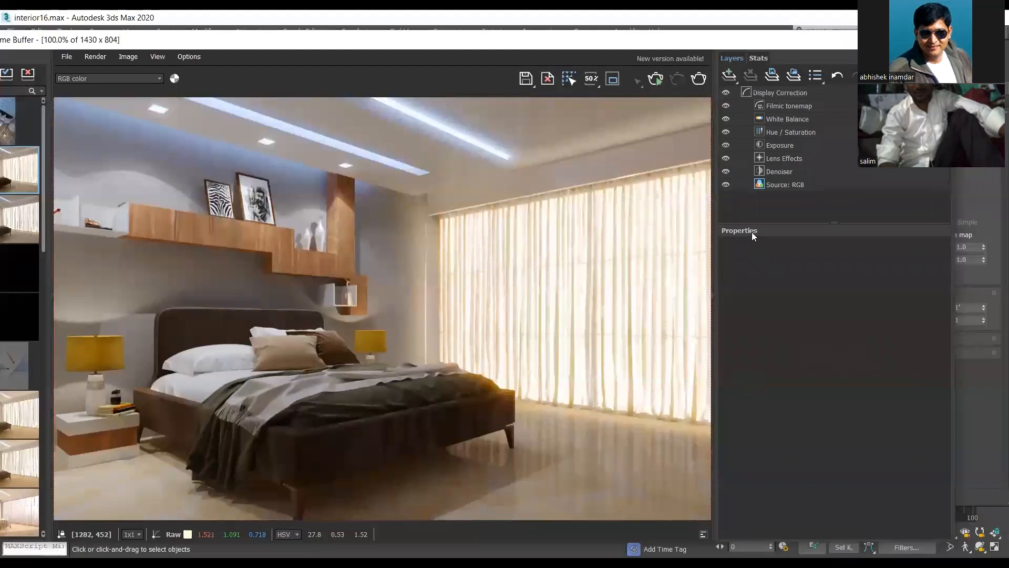
{"action": "left_click", "coordinate": [778, 159]}
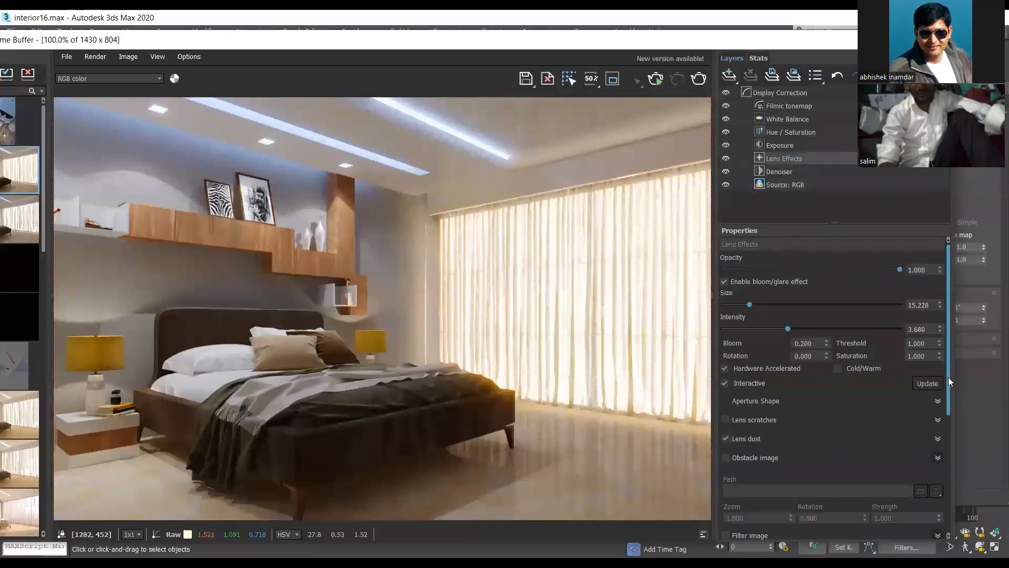
{"action": "left_click_drag", "start_coordinate": [948, 377], "coordinate": [942, 452]}
{"action": "scroll", "coordinate": [941, 442], "scroll_direction": "down", "scroll_amount": 1}
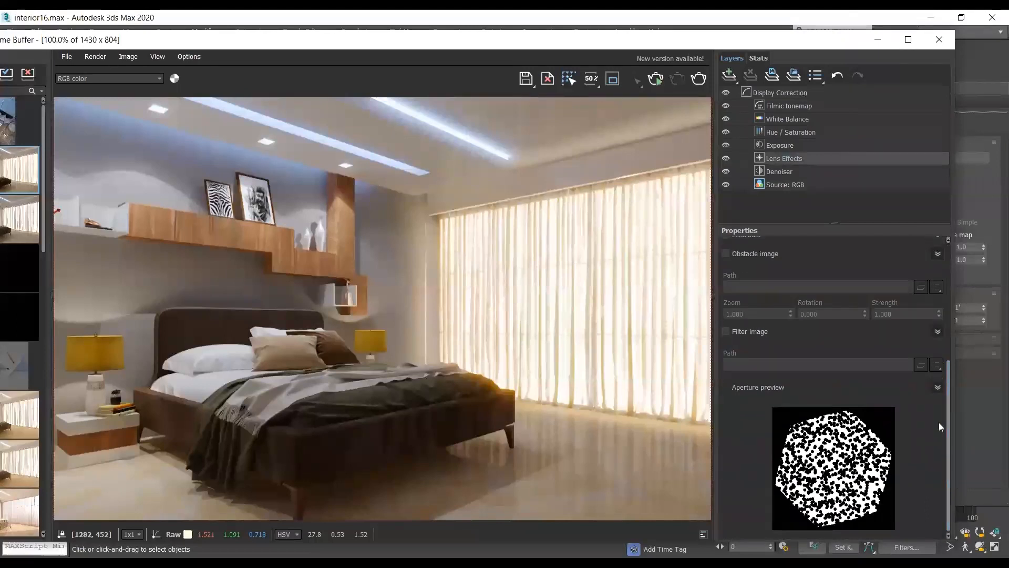
{"action": "left_click", "coordinate": [938, 387]}
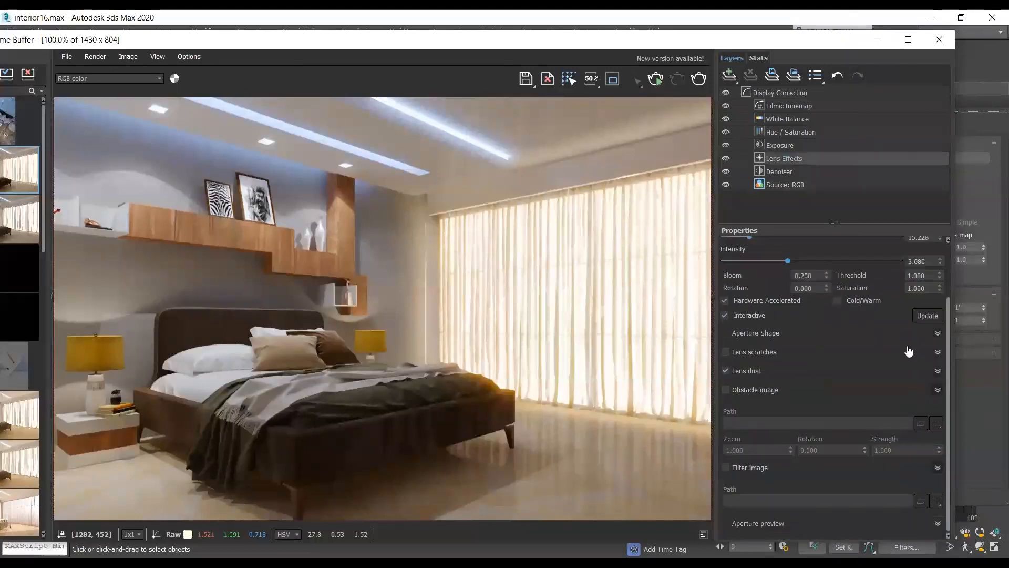
{"action": "left_click", "coordinate": [938, 390]}
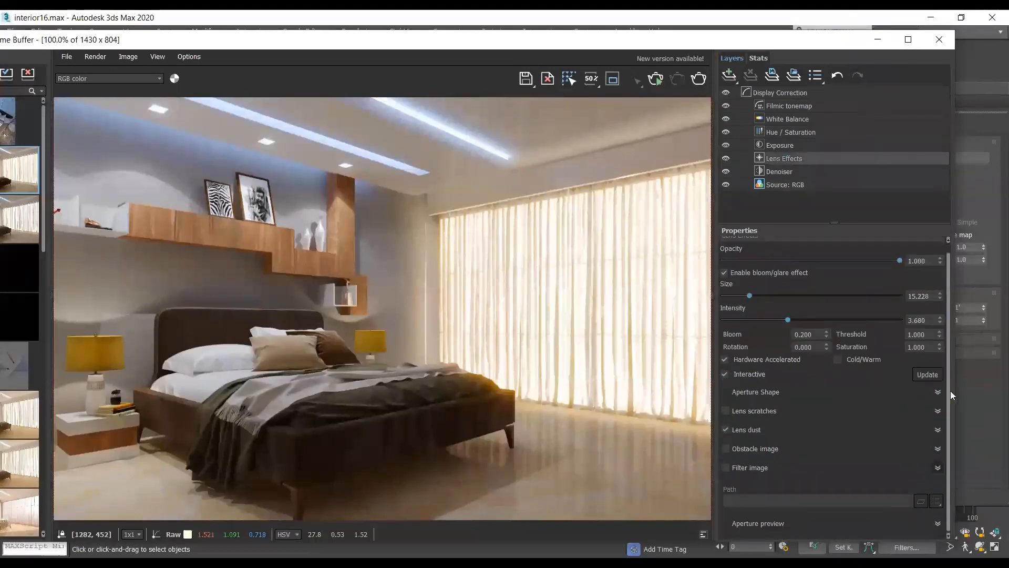
Step: Turn off lens dust in the Lens Effects layer
{"action": "left_click", "coordinate": [726, 430]}
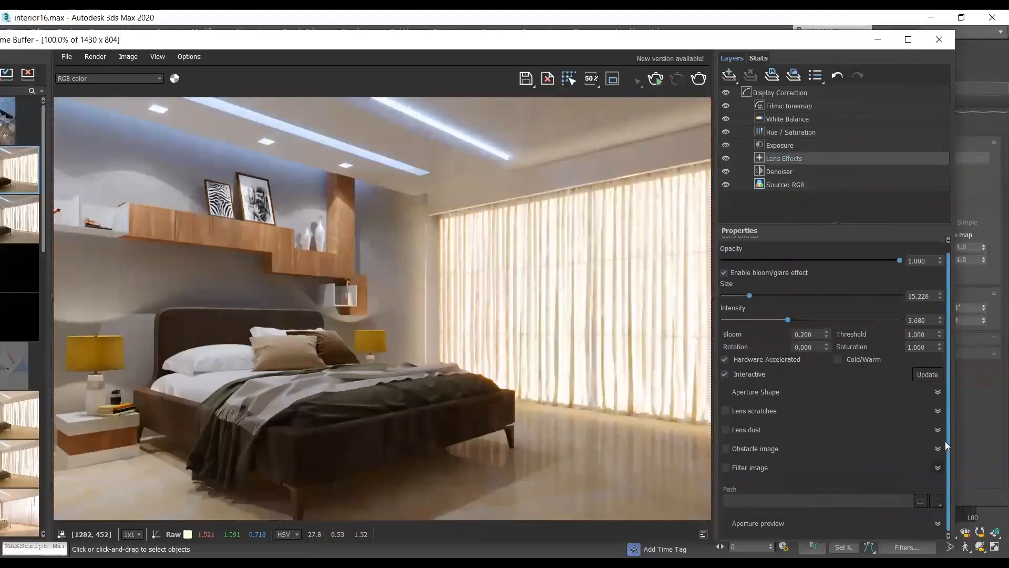
{"action": "left_click_drag", "start_coordinate": [946, 443], "coordinate": [944, 410]}
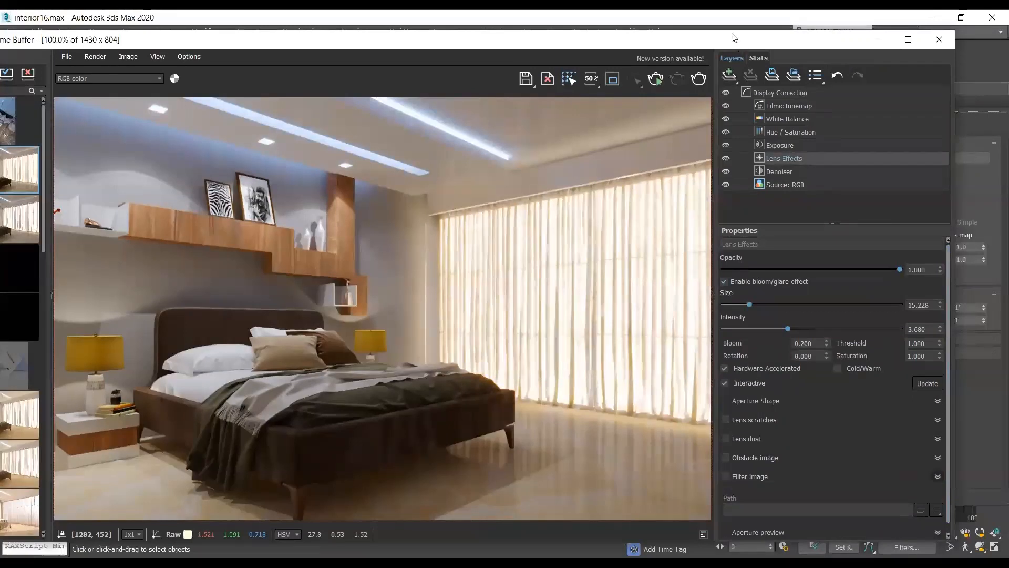
{"action": "left_click_drag", "start_coordinate": [732, 37], "coordinate": [723, 21]}
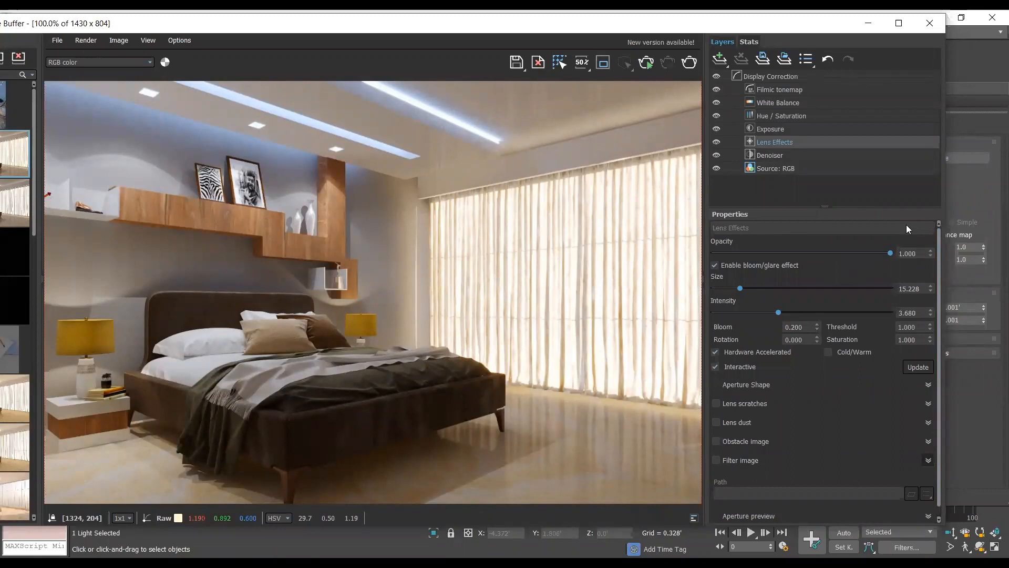
Step: Open the preset saving dialog for the Lens Effects layer and close it without saving
{"action": "right_click", "coordinate": [787, 145]}
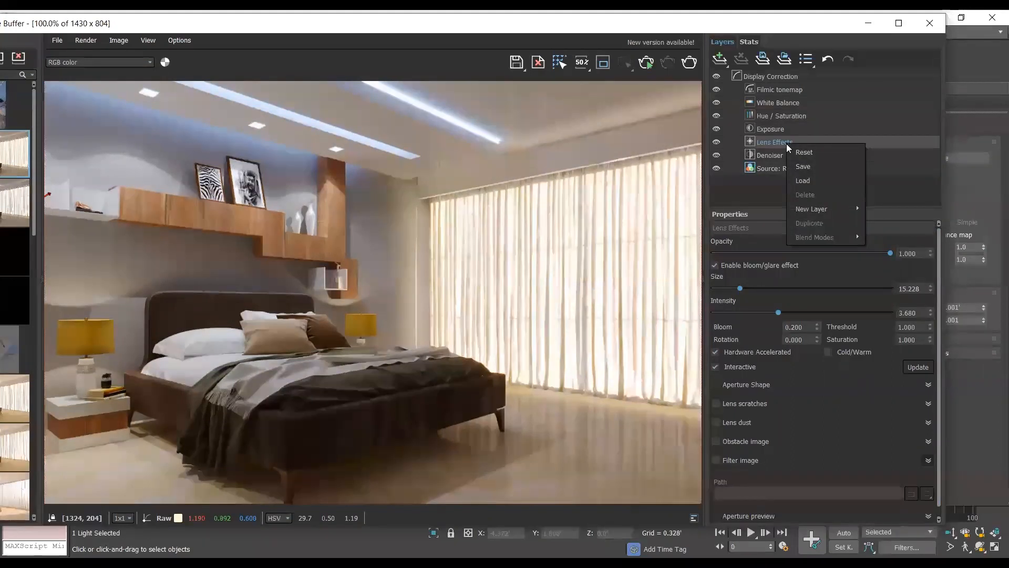
{"action": "left_click", "coordinate": [771, 142]}
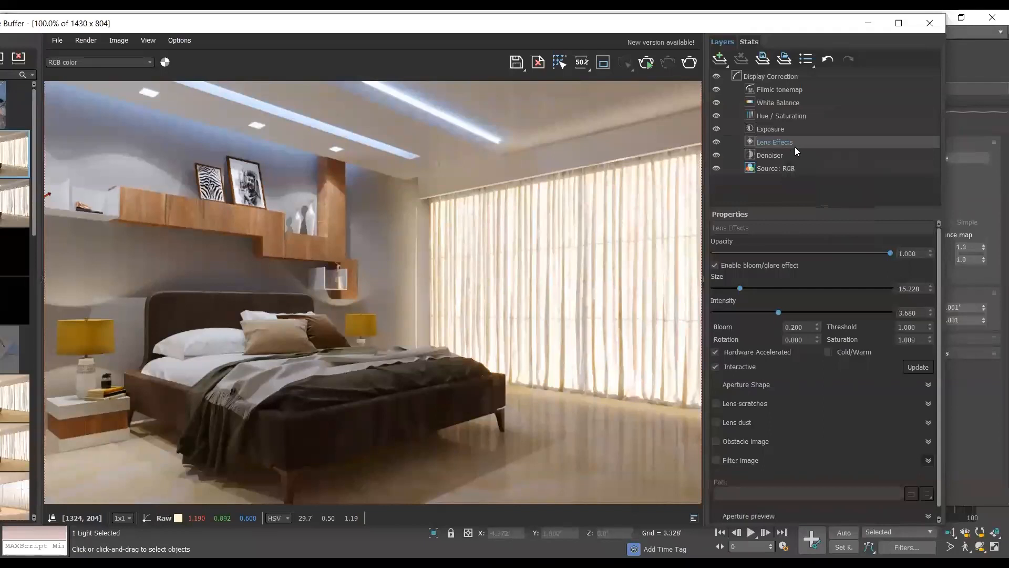
{"action": "right_click", "coordinate": [786, 136]}
{"action": "left_click", "coordinate": [774, 142]}
{"action": "right_click", "coordinate": [774, 143]}
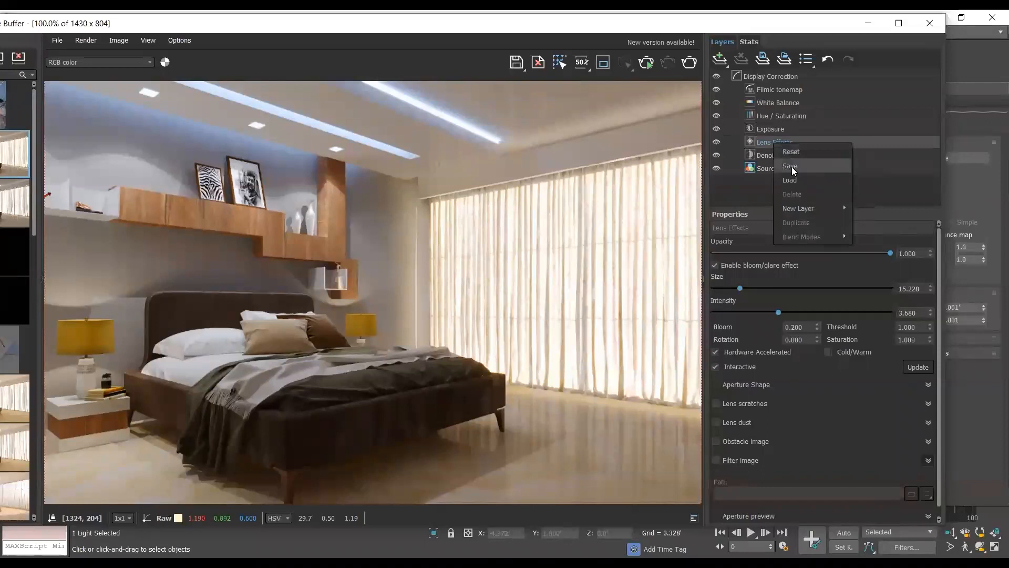
{"action": "left_click", "coordinate": [791, 166]}
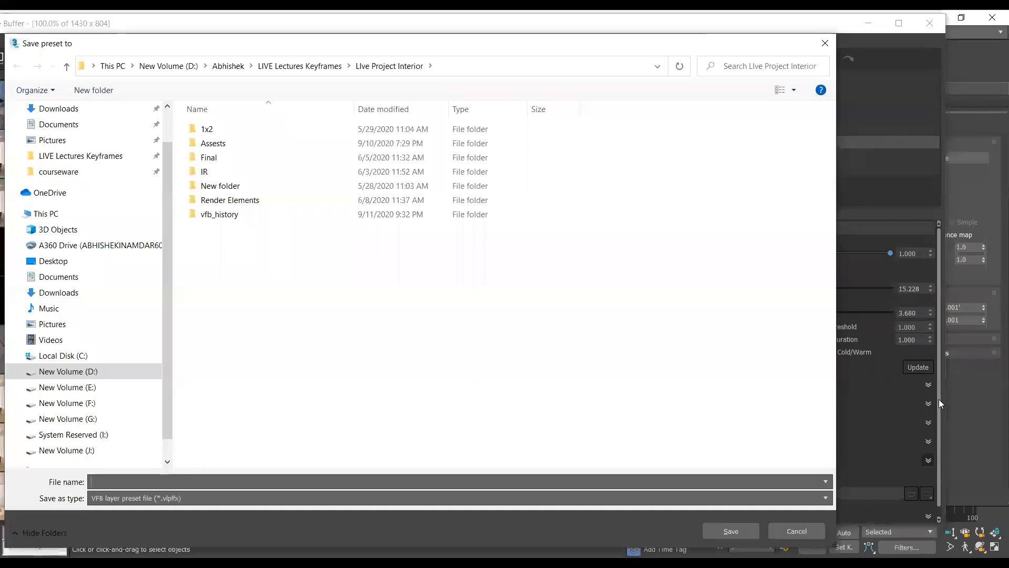
{"action": "left_click", "coordinate": [806, 530]}
Step: Open the preset loading dialog for the Lens Effects layer and close it without loading a file
{"action": "right_click", "coordinate": [782, 137]}
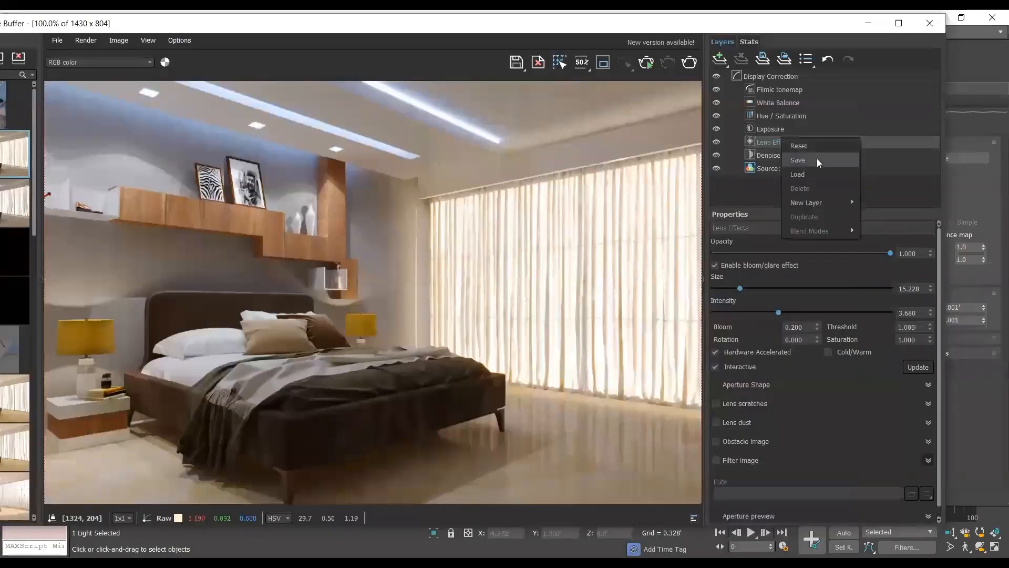
{"action": "left_click", "coordinate": [809, 173]}
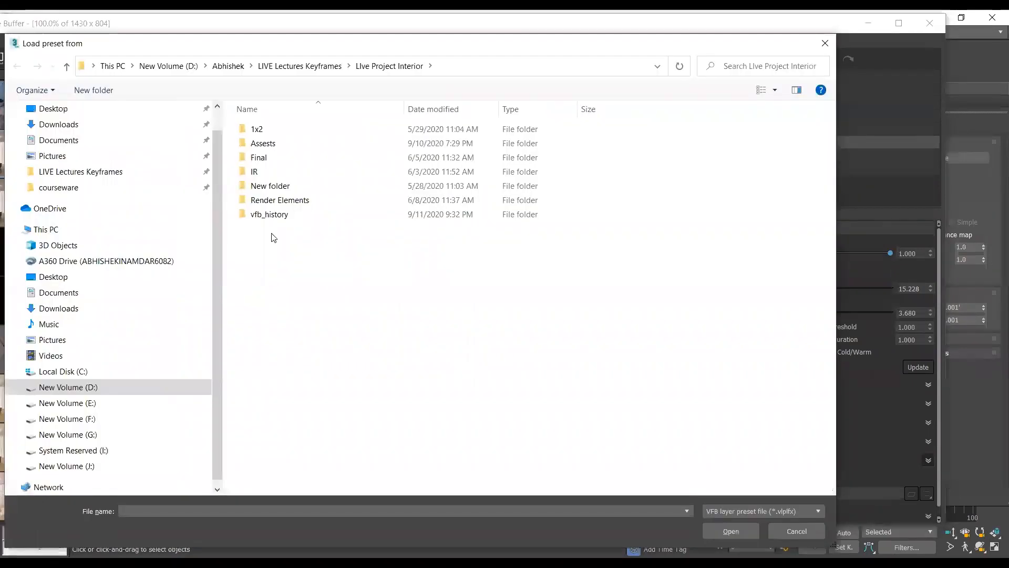
{"action": "left_click", "coordinate": [804, 532]}
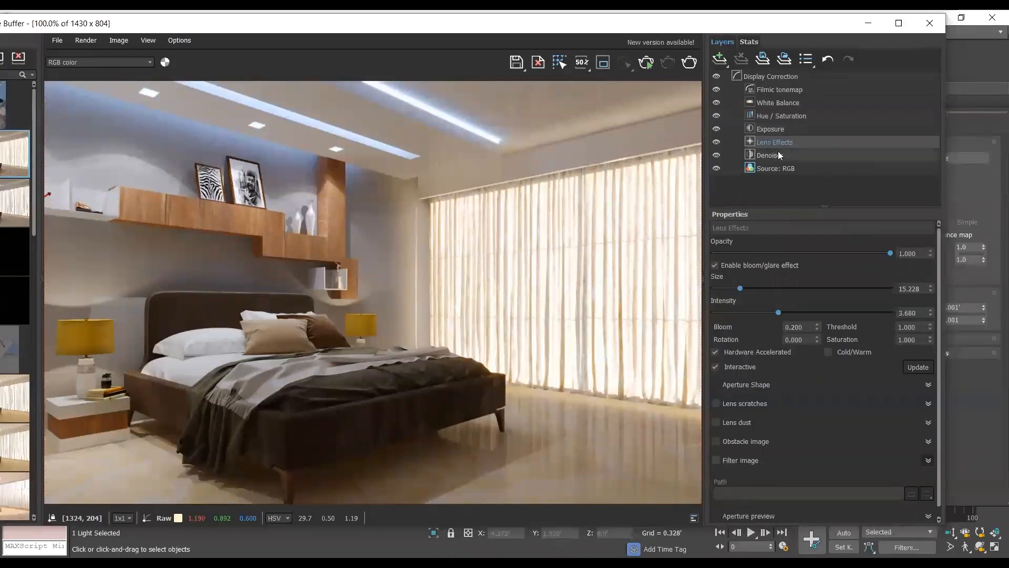
Step: Try LightMix as the render's source mode and return it to RGB
{"action": "left_click", "coordinate": [775, 168]}
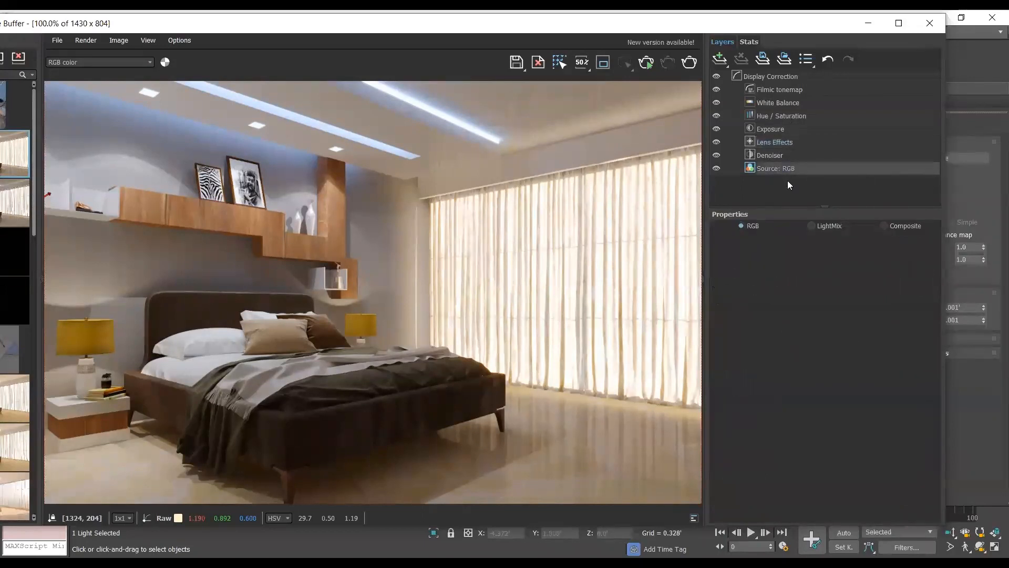
{"action": "left_click", "coordinate": [774, 143]}
{"action": "left_click", "coordinate": [785, 166]}
{"action": "left_click", "coordinate": [813, 226]}
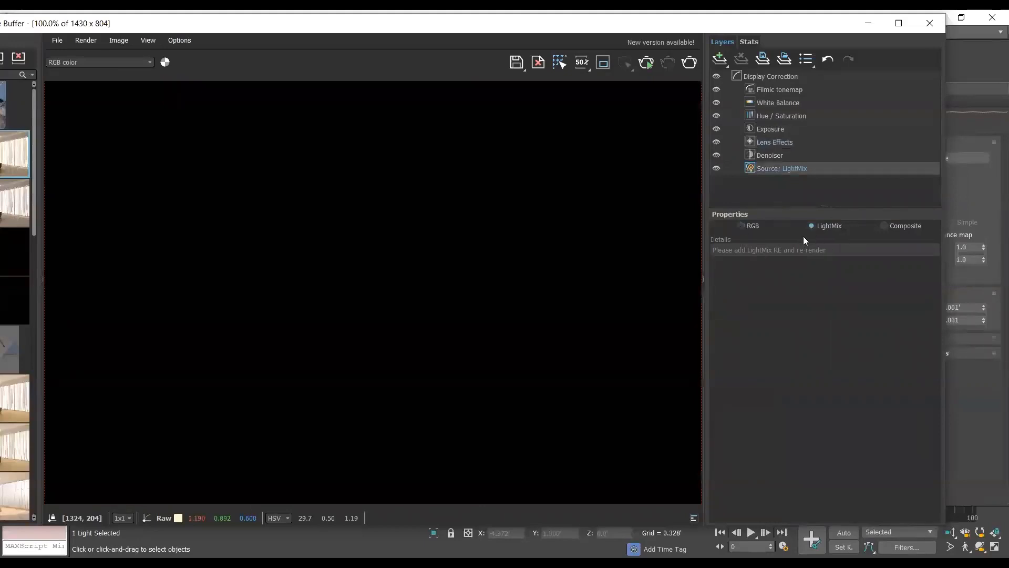
{"action": "left_click", "coordinate": [745, 227]}
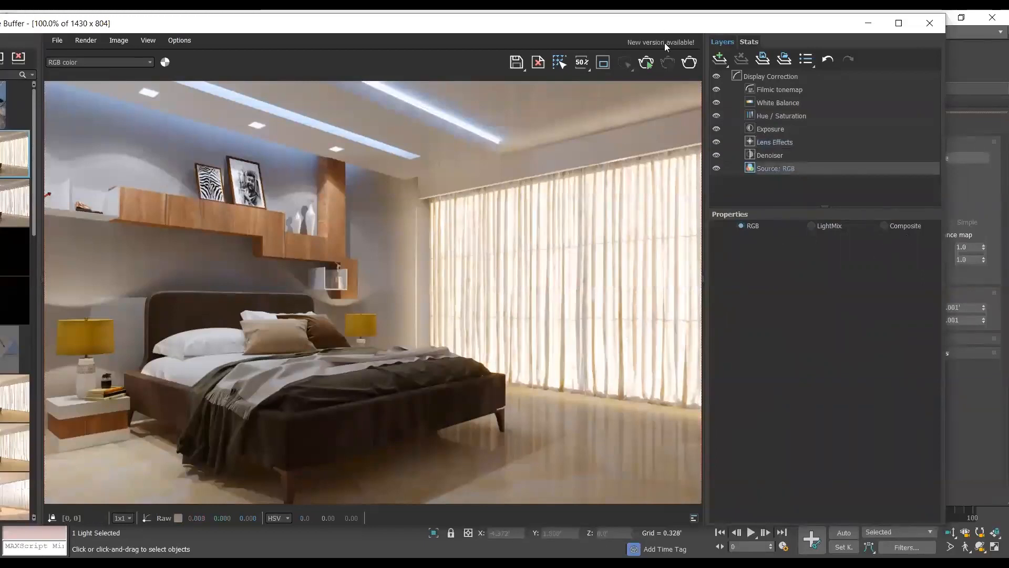
{"action": "left_click_drag", "start_coordinate": [660, 30], "coordinate": [665, 56]}
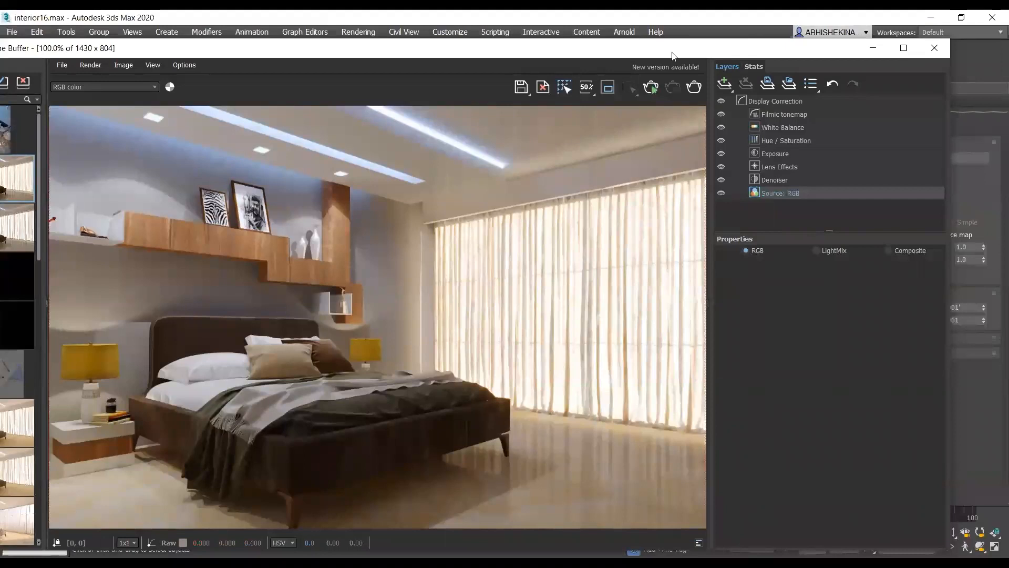
{"action": "left_click_drag", "start_coordinate": [669, 52], "coordinate": [674, 53]}
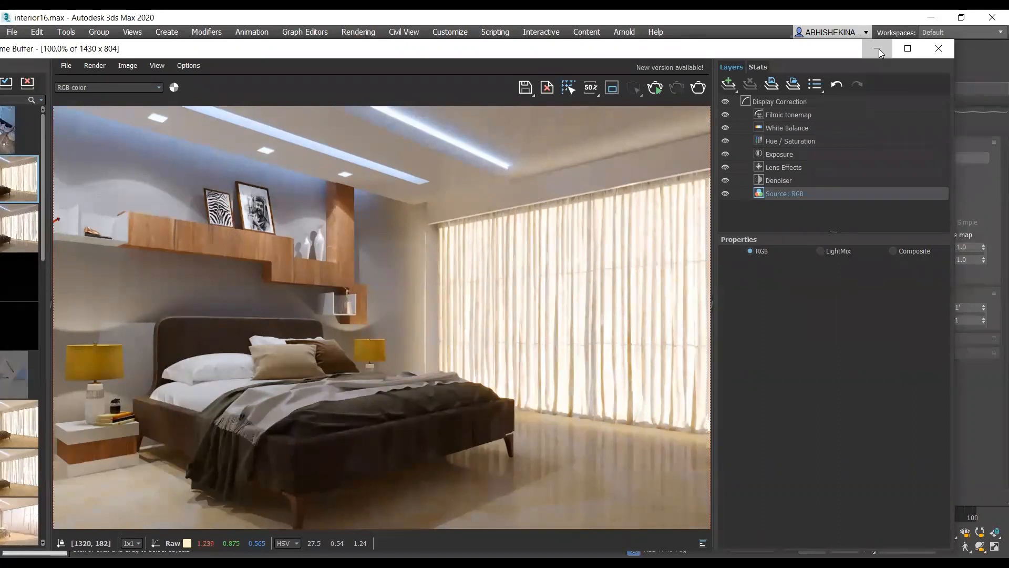
Step: Minimize the render window and delete the sideboard, plant and wall frame standing outside the room in the perspective view
{"action": "left_click", "coordinate": [879, 49]}
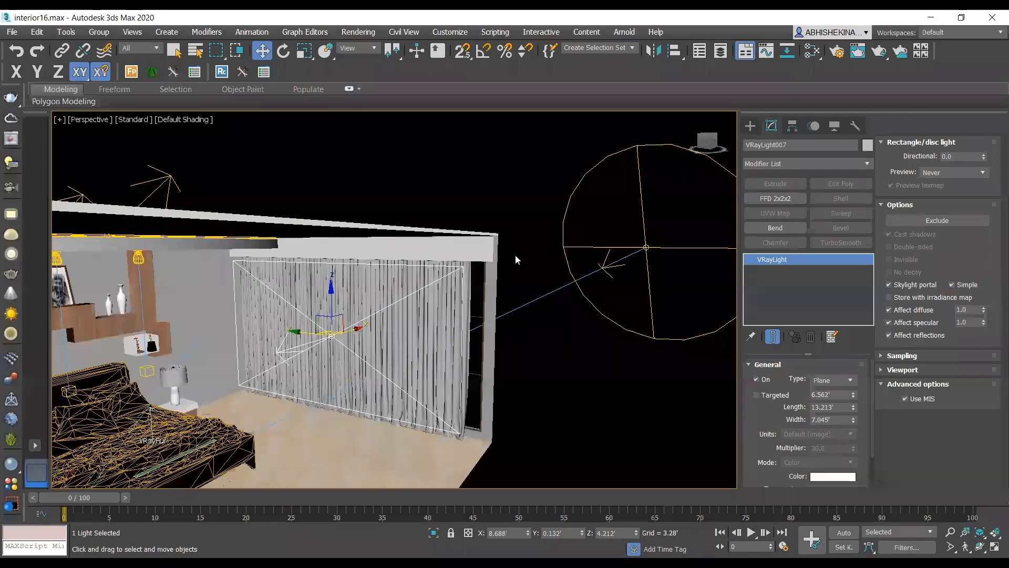
{"action": "middle_click_drag", "start_coordinate": [601, 327], "coordinate": [456, 371], "text": "alt"}
{"action": "middle_click_drag", "start_coordinate": [336, 315], "coordinate": [456, 347], "text": "alt"}
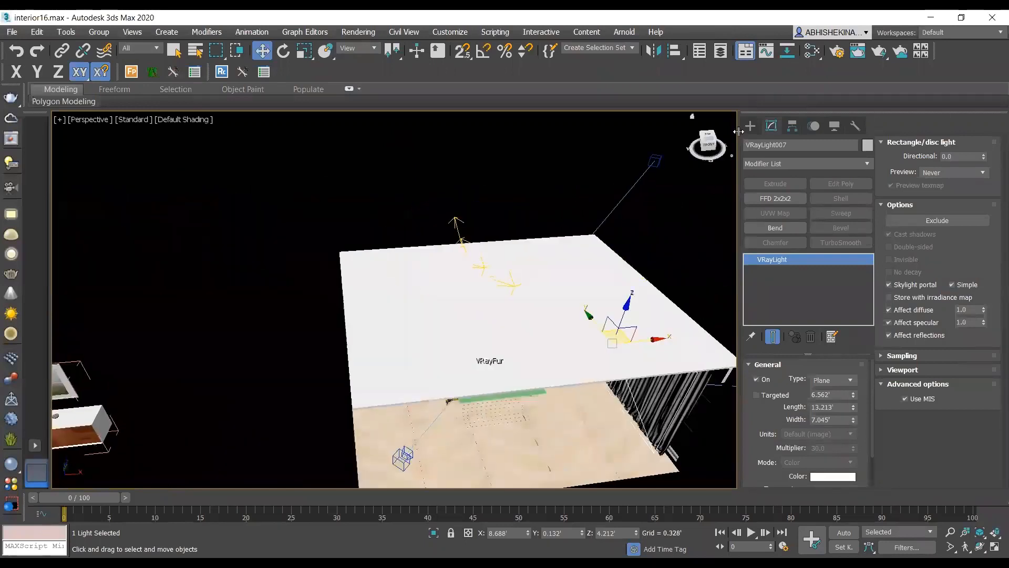
{"action": "left_click", "coordinate": [751, 126]}
{"action": "scroll", "coordinate": [507, 216], "scroll_direction": "down", "scroll_amount": 5}
{"action": "left_click_drag", "start_coordinate": [244, 241], "coordinate": [378, 377]}
{"action": "scroll", "coordinate": [326, 317], "scroll_direction": "up", "scroll_amount": 10}
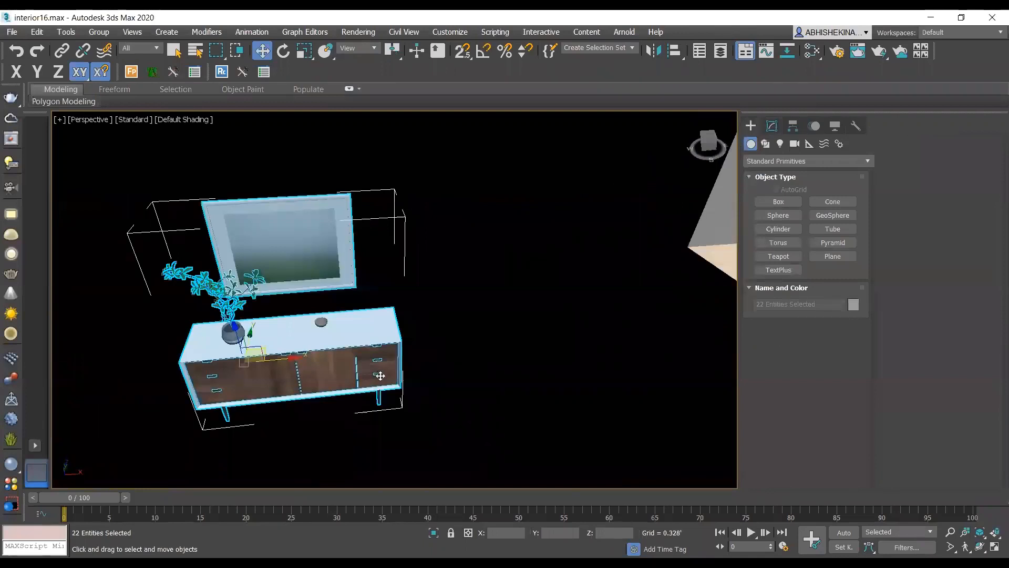
{"action": "key", "text": "Delete"}
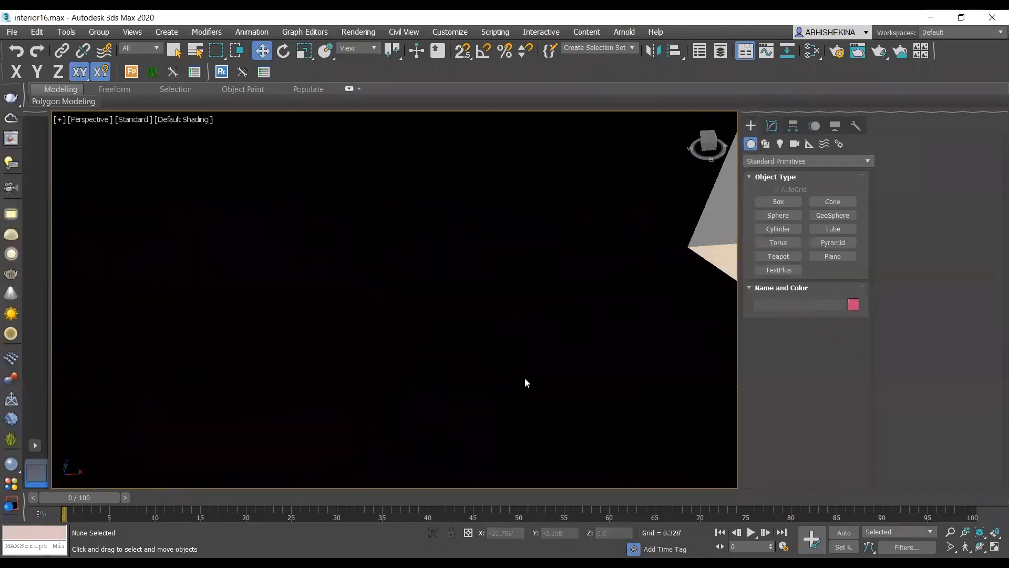
Step: Examine the bedroom's furniture, curtained window and the sun and lights outside it from several angles
{"action": "scroll", "coordinate": [587, 268], "scroll_direction": "down", "scroll_amount": 10}
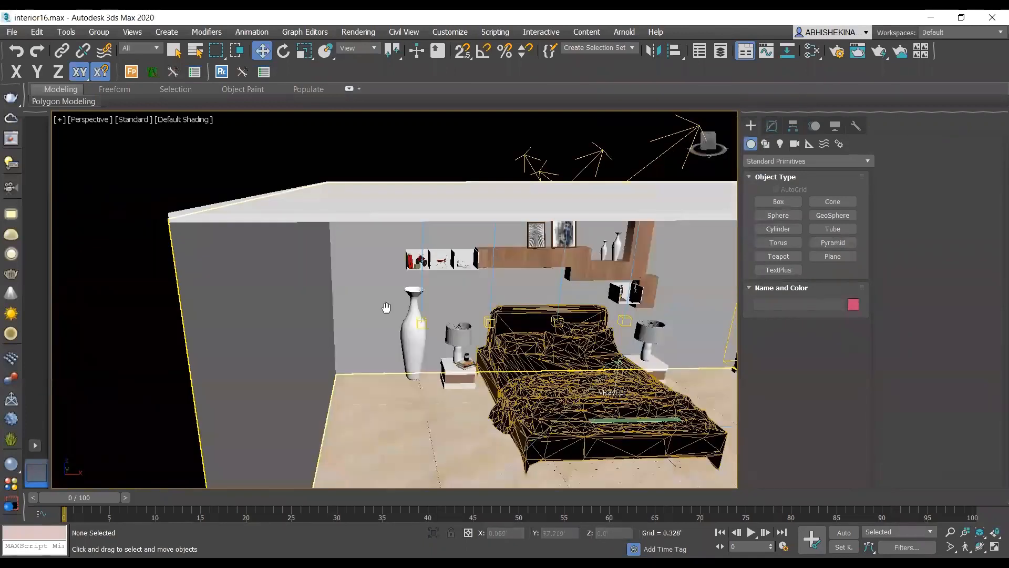
{"action": "scroll", "coordinate": [480, 349], "scroll_direction": "up", "scroll_amount": 10}
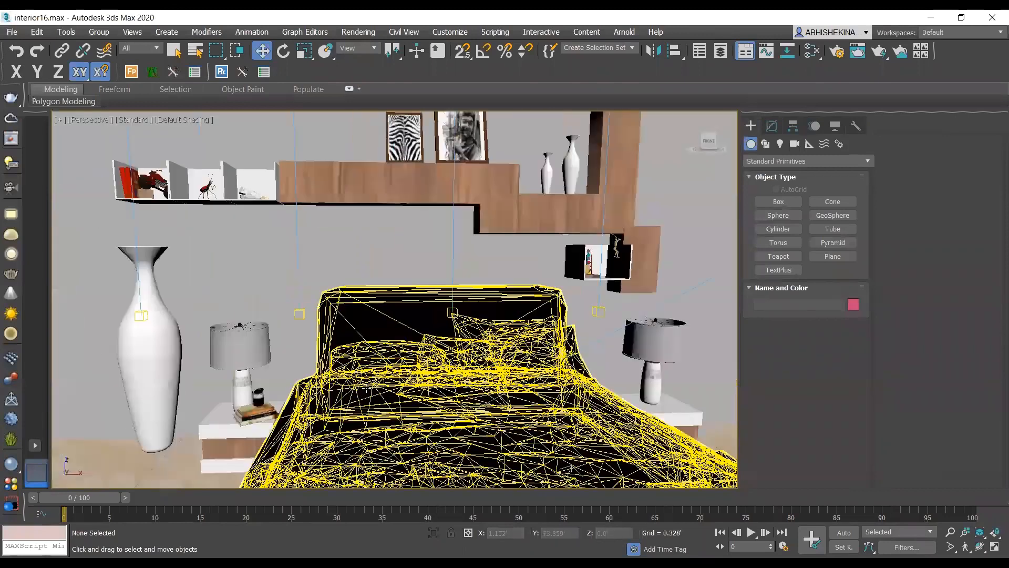
{"action": "middle_click_drag", "start_coordinate": [381, 389], "coordinate": [446, 386]}
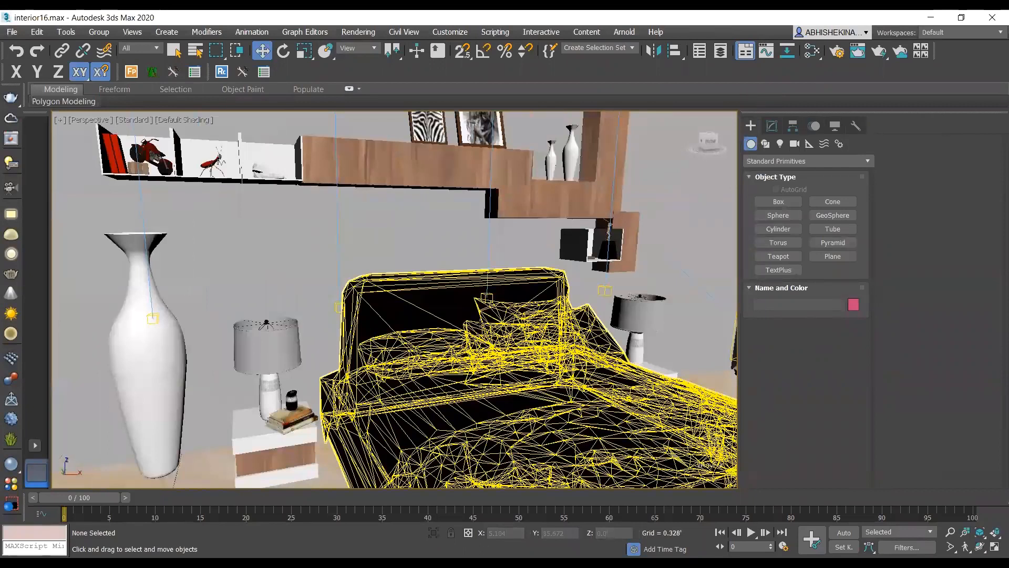
{"action": "middle_click_drag", "start_coordinate": [378, 276], "coordinate": [258, 265]}
{"action": "middle_click_drag", "start_coordinate": [515, 298], "coordinate": [311, 274]}
{"action": "scroll", "coordinate": [489, 318], "scroll_direction": "down", "scroll_amount": 5}
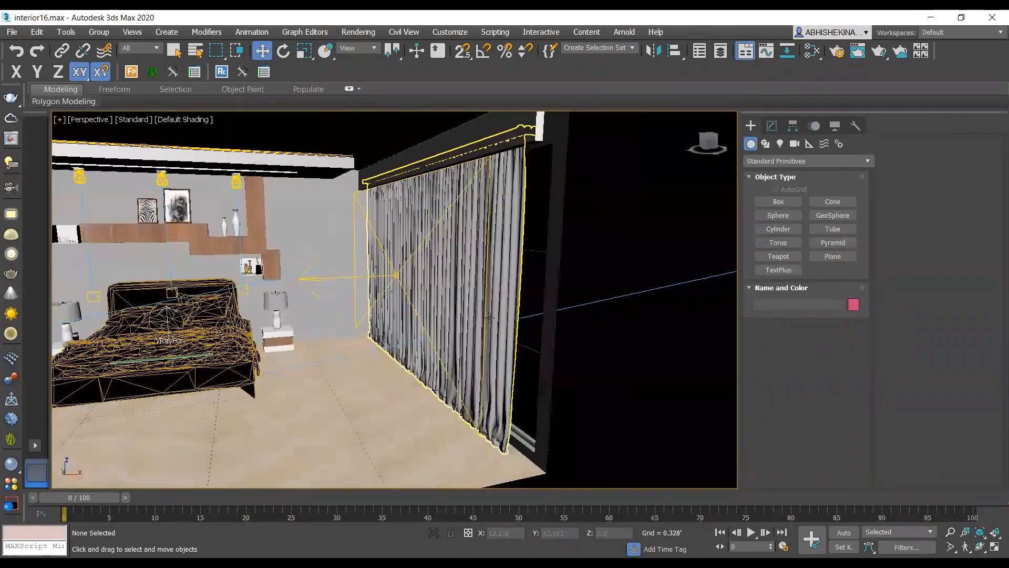
{"action": "scroll", "coordinate": [489, 318], "scroll_direction": "down", "scroll_amount": 12}
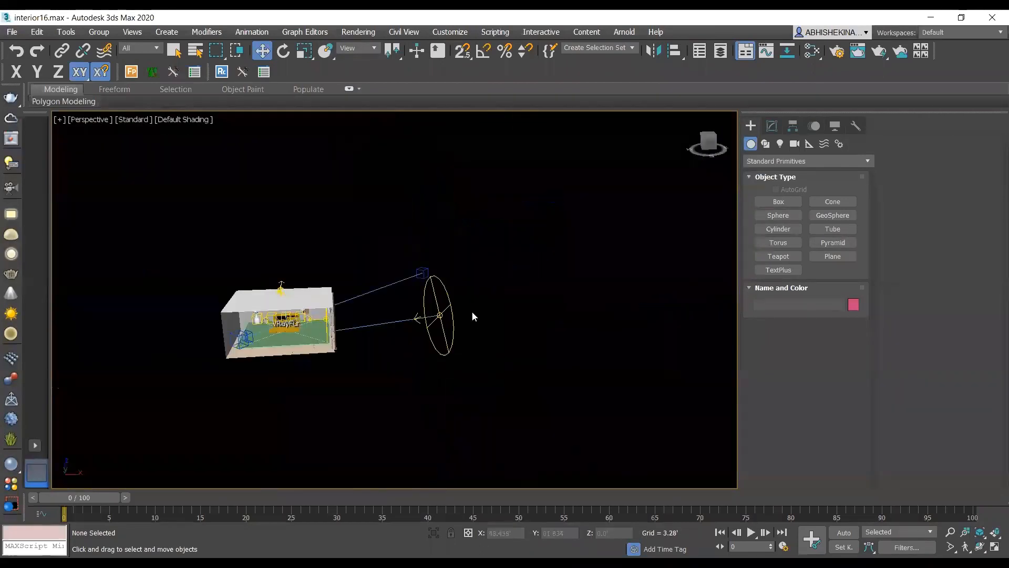
{"action": "left_click", "coordinate": [433, 326]}
{"action": "middle_click_drag", "start_coordinate": [358, 351], "coordinate": [469, 340]}
{"action": "middle_click_drag", "start_coordinate": [387, 331], "coordinate": [441, 327]}
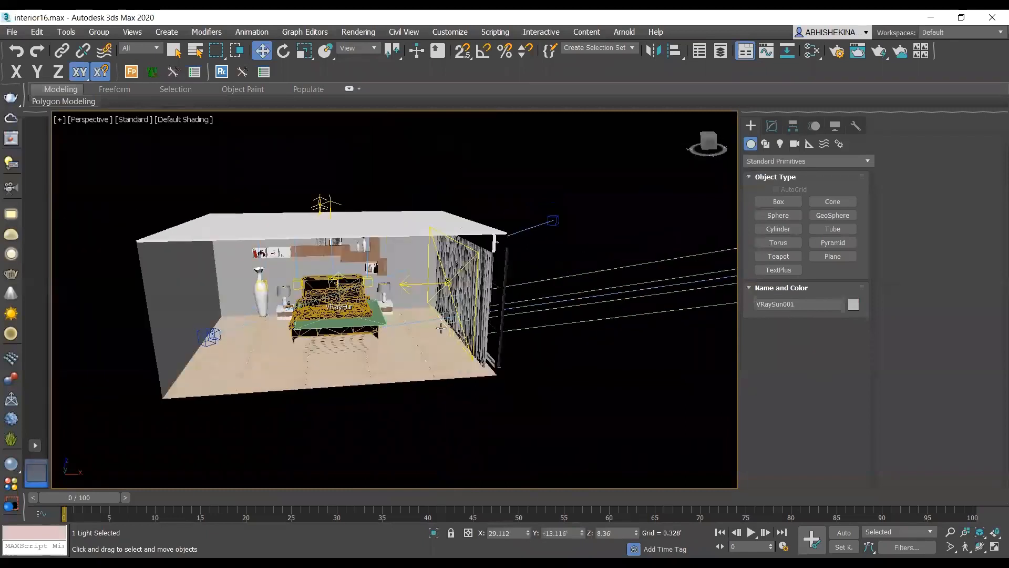
Step: Turn off the skylight-portal plane light VRayLight007 at the curtained window
{"action": "scroll", "coordinate": [413, 309], "scroll_direction": "up", "scroll_amount": 3}
{"action": "left_click", "coordinate": [470, 266]}
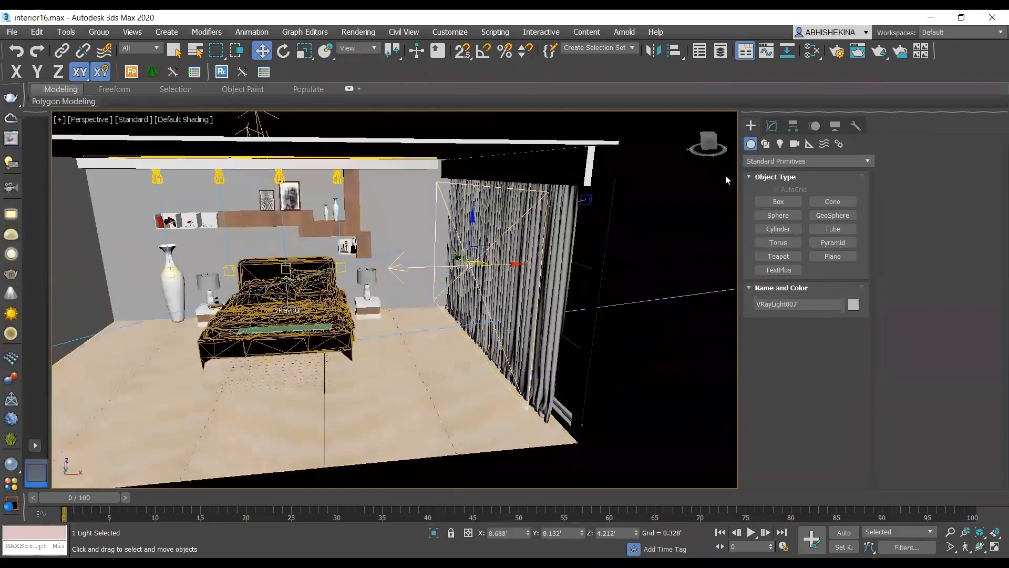
{"action": "left_click", "coordinate": [780, 128]}
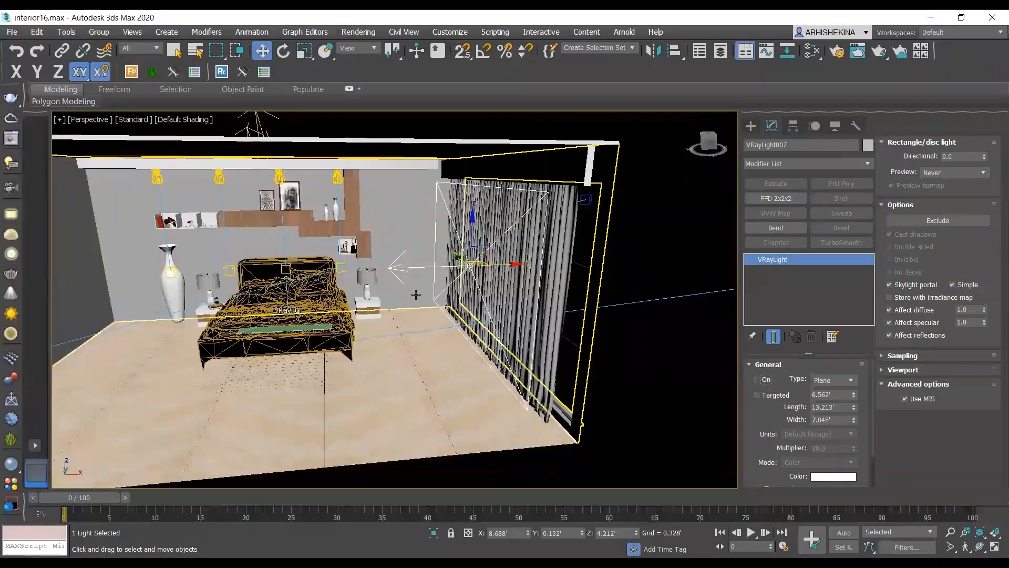
Step: Switch to the camera view and start an interactive V-Ray render of a region covering the curtains and the bed's foot
{"action": "key", "text": "c"}
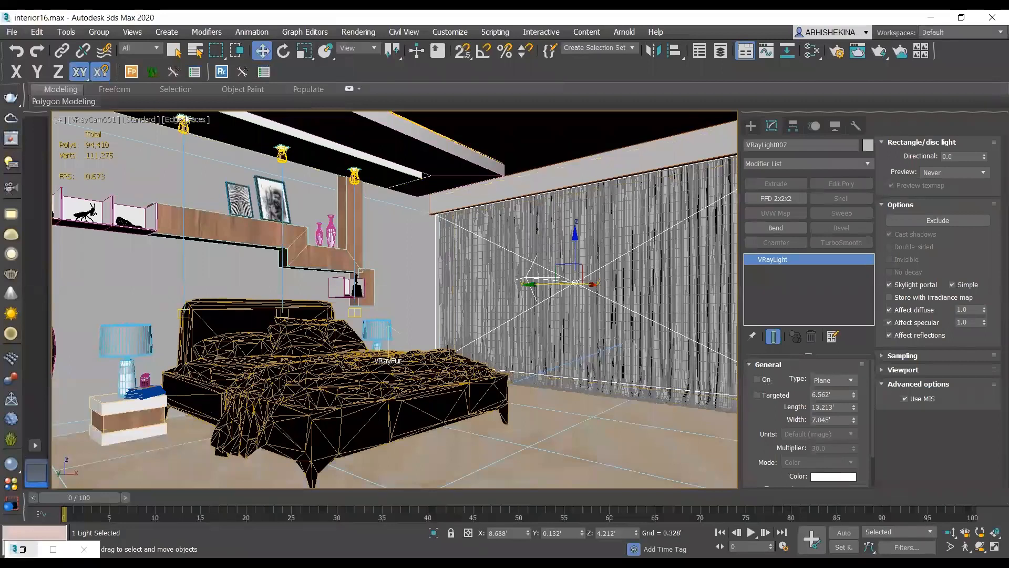
{"action": "left_click", "coordinate": [22, 549]}
{"action": "left_click", "coordinate": [665, 88]}
{"action": "mouse_move", "coordinate": [421, 182]}
{"action": "left_mouse_down"}
{"action": "mouse_move", "coordinate": [583, 386]}
{"action": "mouse_move", "coordinate": [651, 445]}
{"action": "left_mouse_up"}
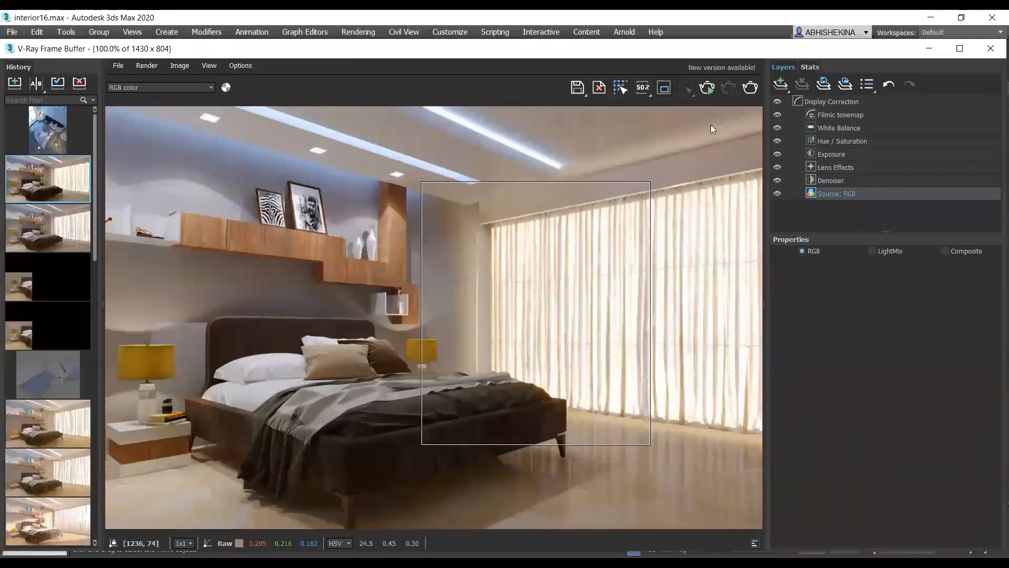
{"action": "left_click", "coordinate": [708, 89]}
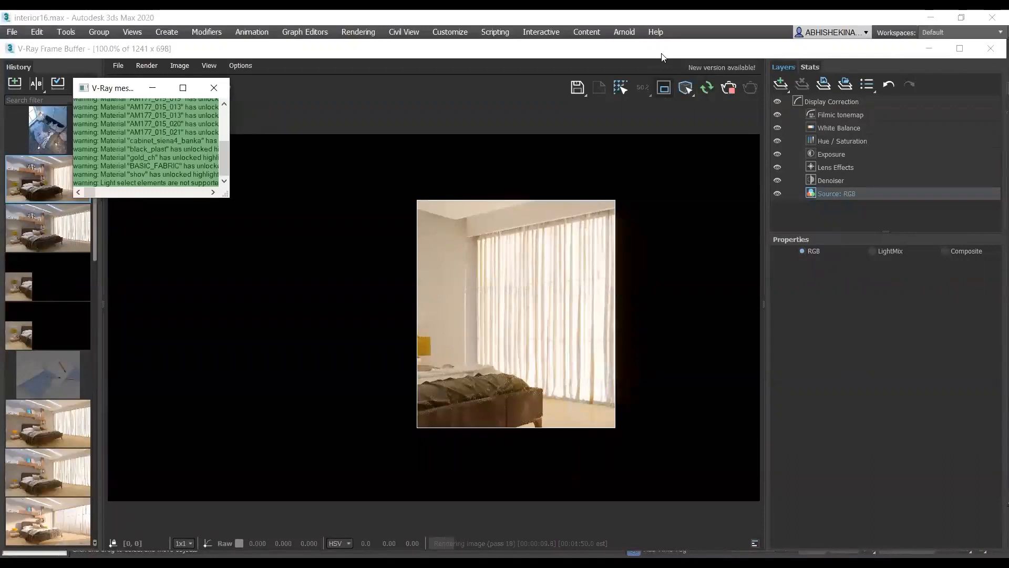
Step: Close the V-Ray messages window and save the current curtain region render to the frame buffer history
{"action": "left_click", "coordinate": [214, 88]}
{"action": "left_click_drag", "start_coordinate": [92, 47], "coordinate": [120, 49]}
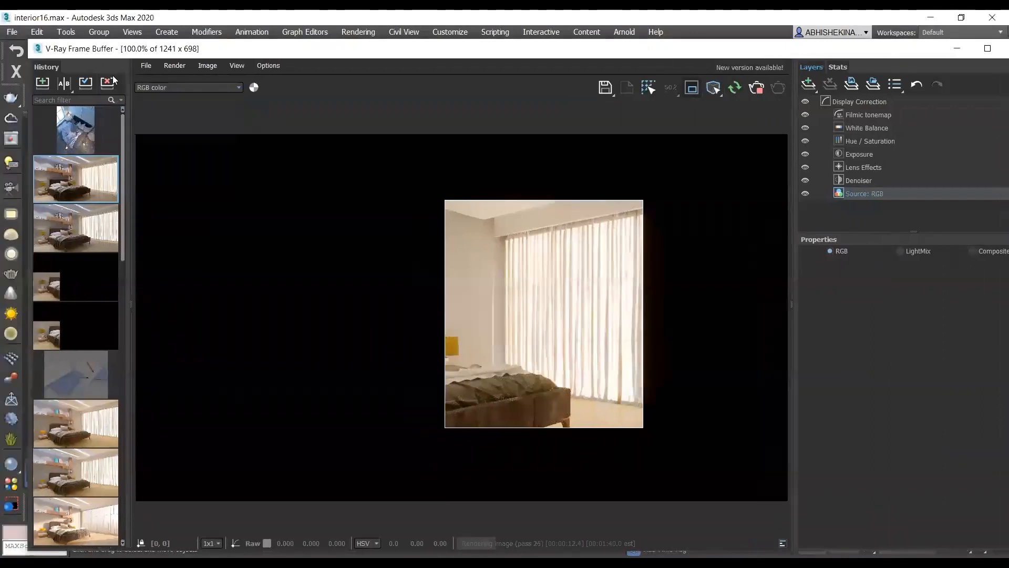
{"action": "left_click", "coordinate": [40, 84]}
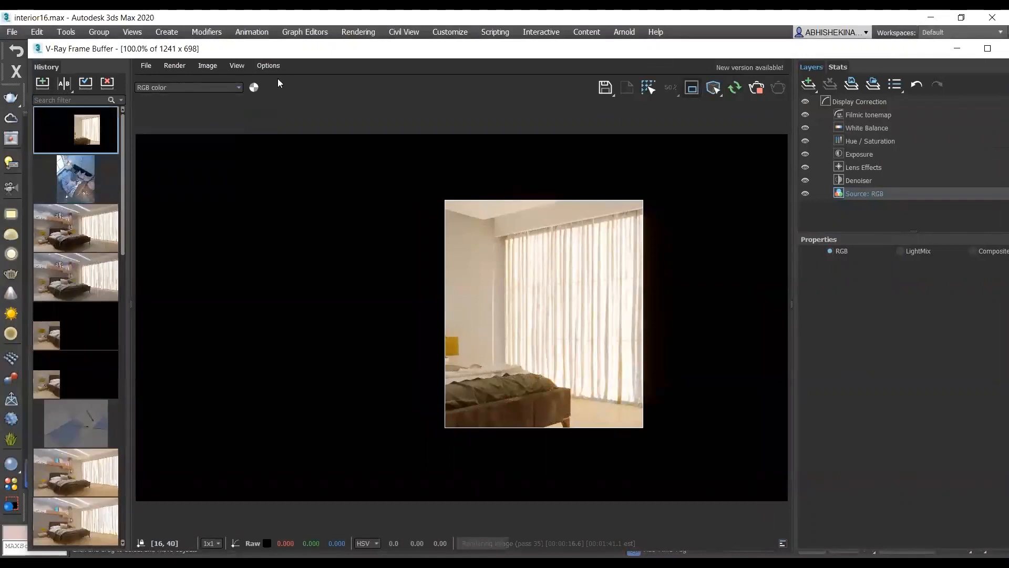
Step: Compare the saved region render as A with the earlier full interior15.max render as B, and close the comparison and frame buffer
{"action": "left_click", "coordinate": [46, 129]}
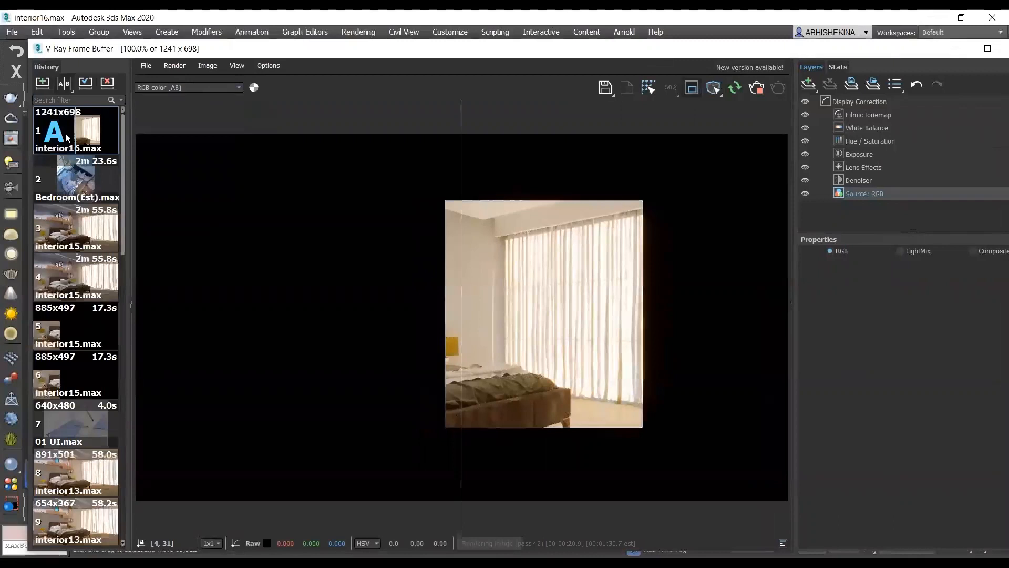
{"action": "left_click", "coordinate": [92, 237]}
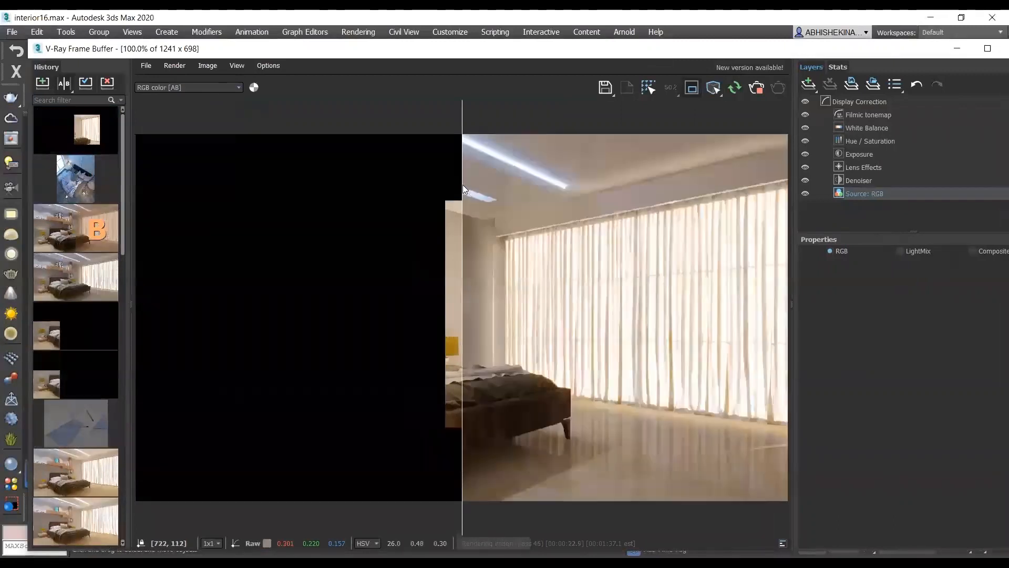
{"action": "left_click_drag", "start_coordinate": [462, 190], "coordinate": [750, 268]}
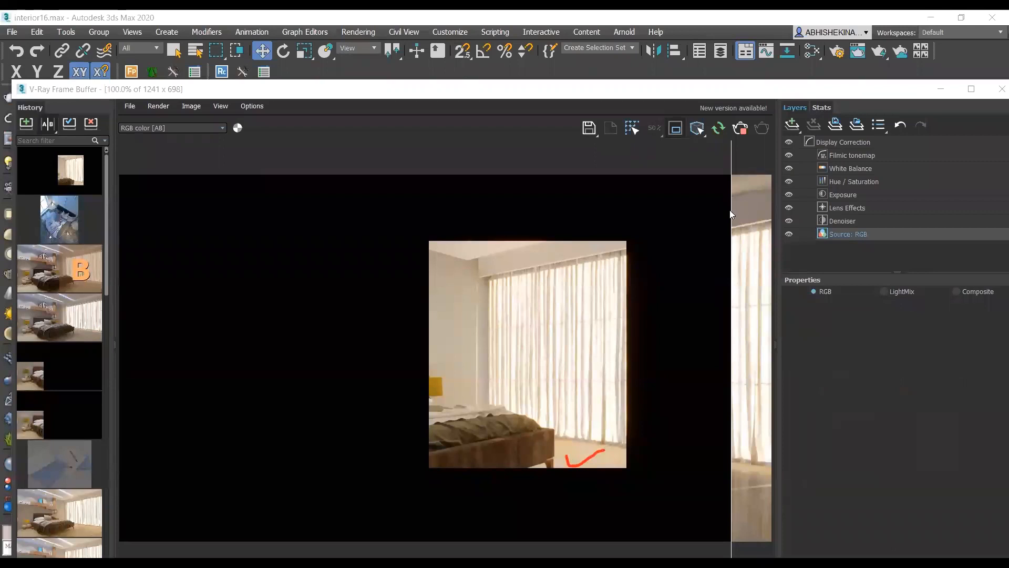
{"action": "left_click_drag", "start_coordinate": [596, 251], "coordinate": [263, 256]}
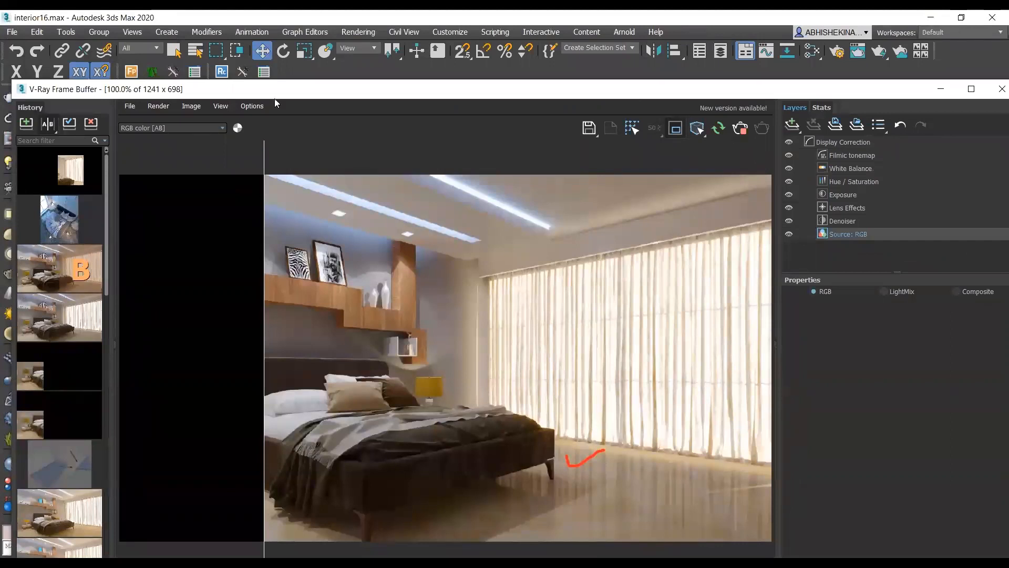
{"action": "left_click_drag", "start_coordinate": [326, 89], "coordinate": [411, 72]}
{"action": "left_click", "coordinate": [133, 107]}
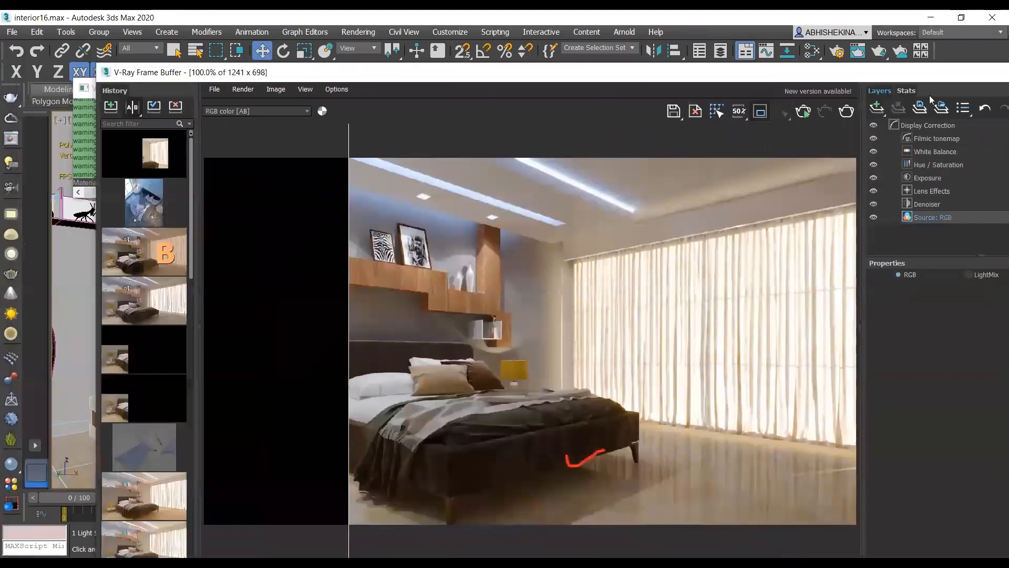
{"action": "left_click_drag", "start_coordinate": [927, 73], "coordinate": [808, 86]}
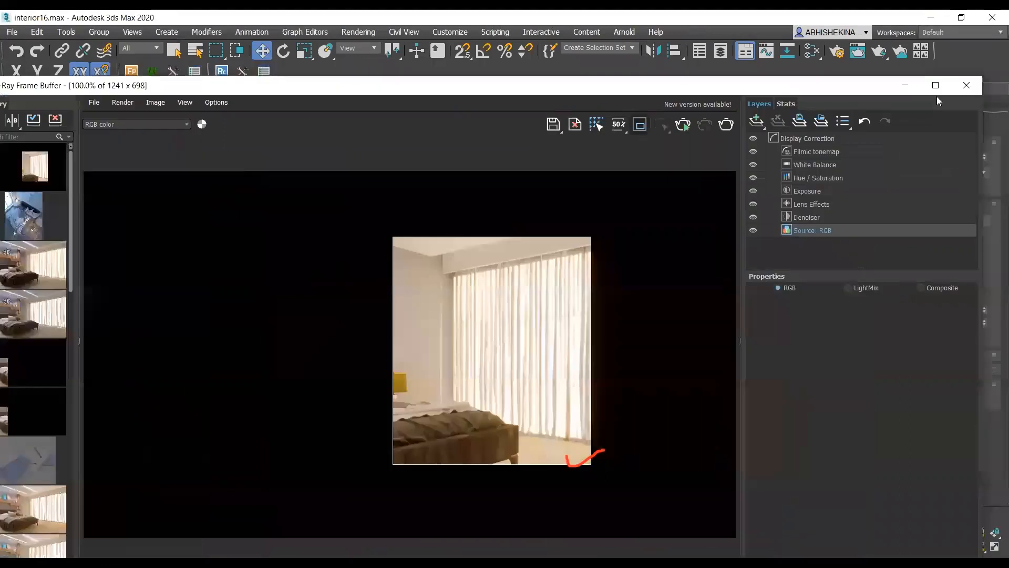
{"action": "left_click", "coordinate": [966, 86]}
Step: Turn the skylight-portal plane light VRayLight007 at the curtained window back on
{"action": "left_click", "coordinate": [765, 378]}
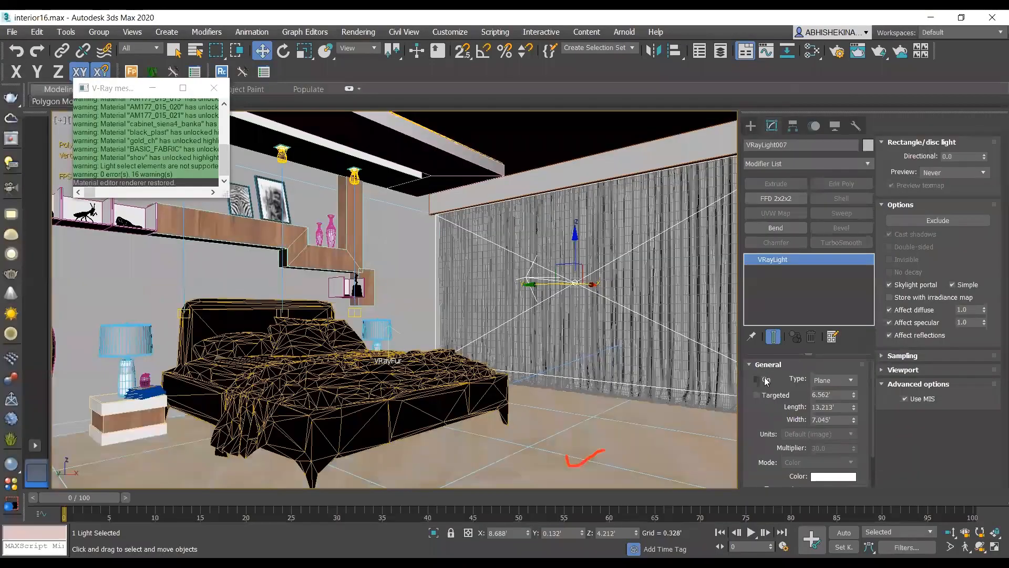
{"action": "left_click", "coordinate": [765, 379]}
{"action": "scroll", "coordinate": [788, 432], "scroll_direction": "down", "scroll_amount": 1}
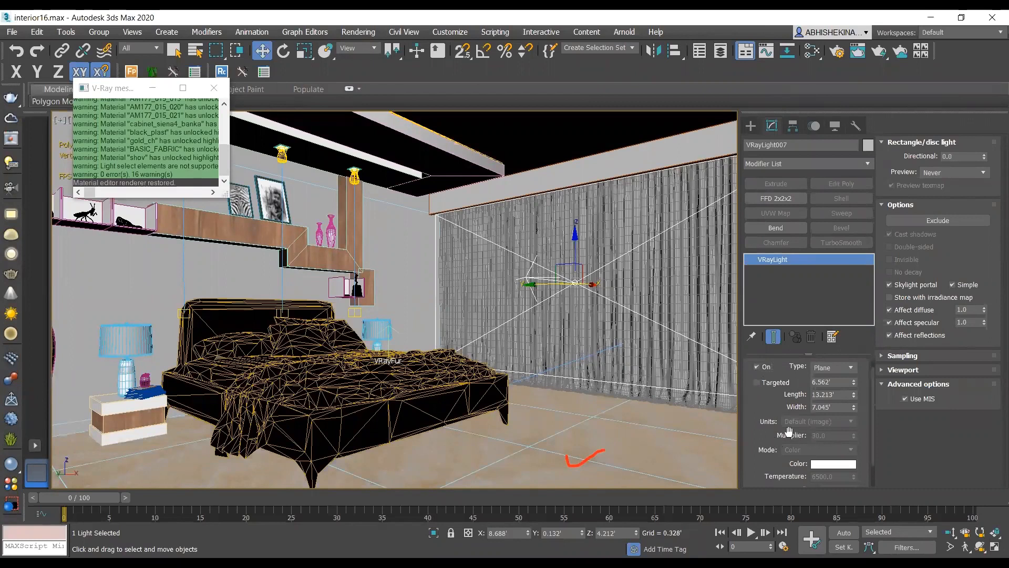
{"action": "left_click_drag", "start_coordinate": [812, 433], "coordinate": [823, 423]}
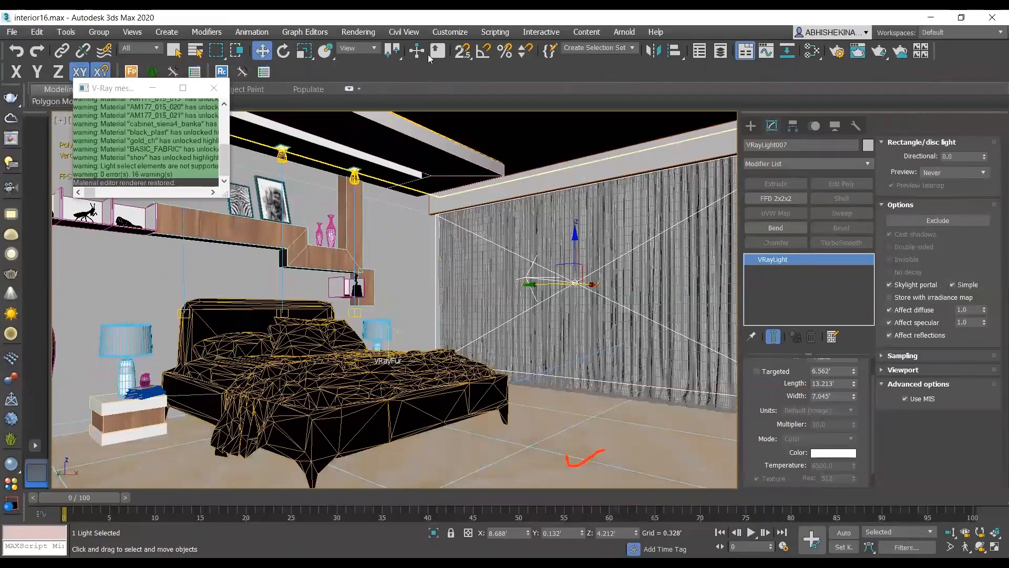
{"action": "left_click", "coordinate": [13, 137]}
{"action": "mouse_move", "coordinate": [947, 295]}
{"action": "left_mouse_down"}
{"action": "mouse_move", "coordinate": [978, 266]}
{"action": "mouse_move", "coordinate": [880, 279]}
{"action": "mouse_move", "coordinate": [888, 297]}
{"action": "left_mouse_up"}
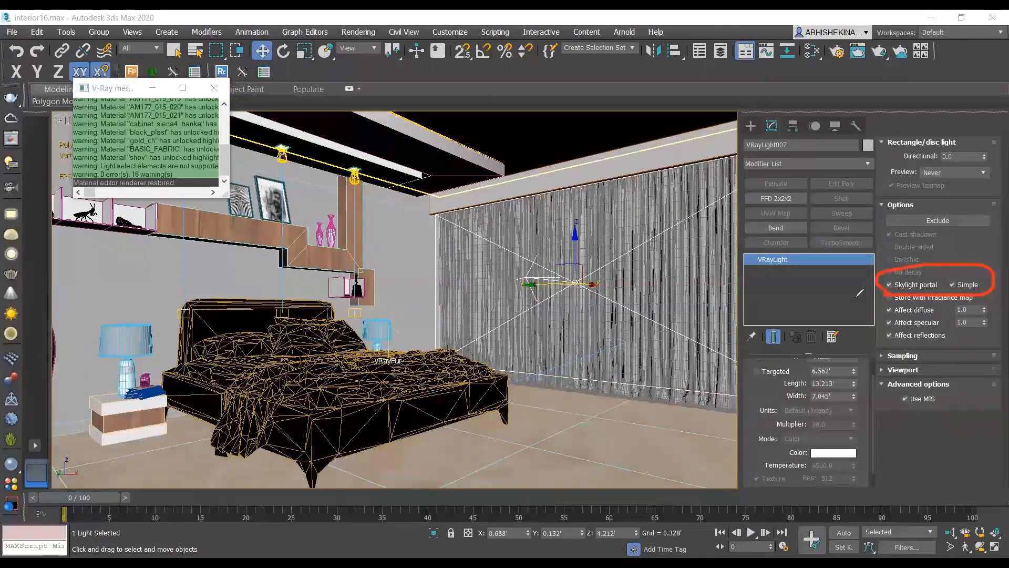
{"action": "key", "text": "Escape"}
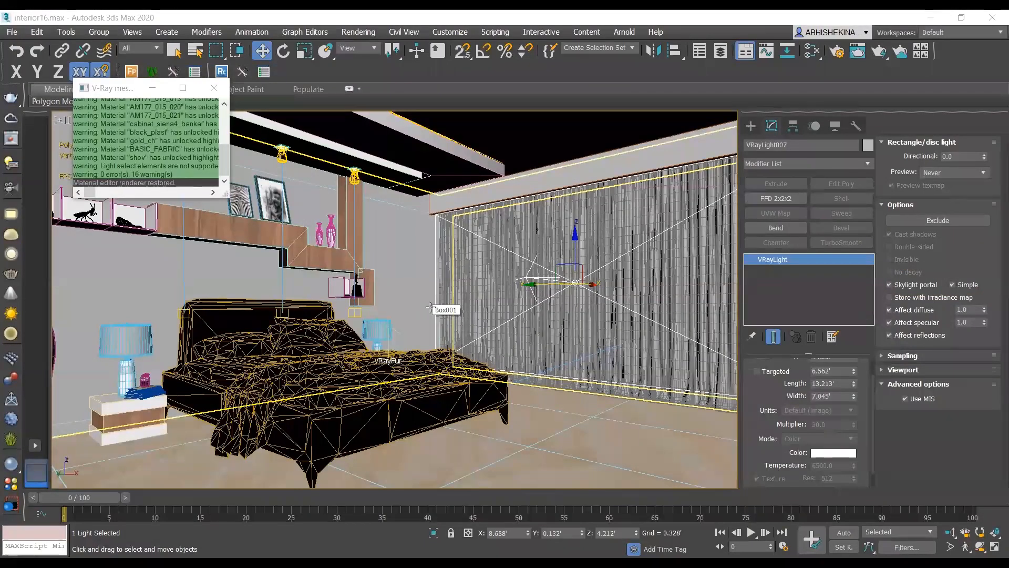
Step: Try raising VRayLight007 and disabling its Skylight portal option, and restore both
{"action": "left_click", "coordinate": [577, 242]}
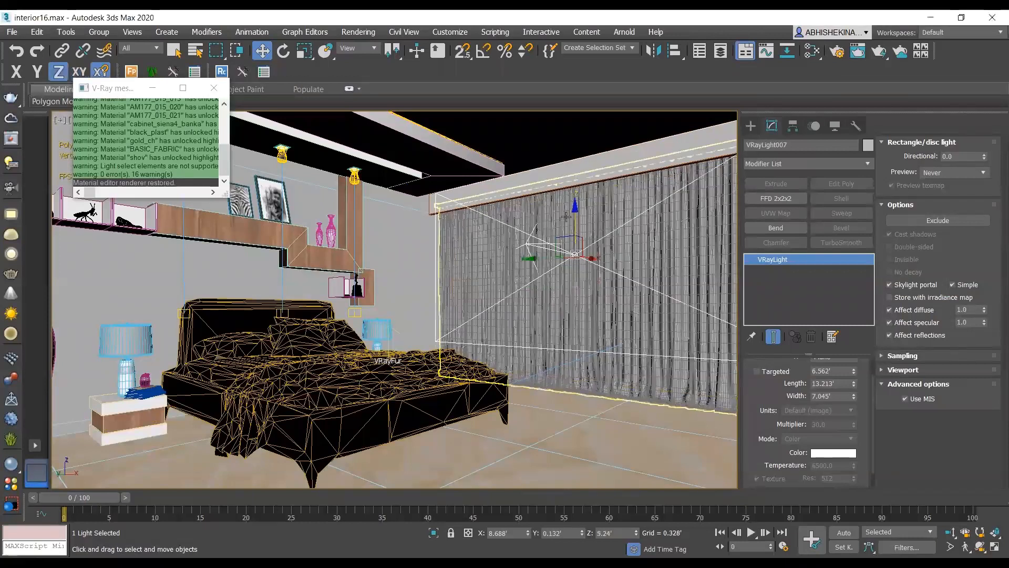
{"action": "left_click", "coordinate": [901, 287]}
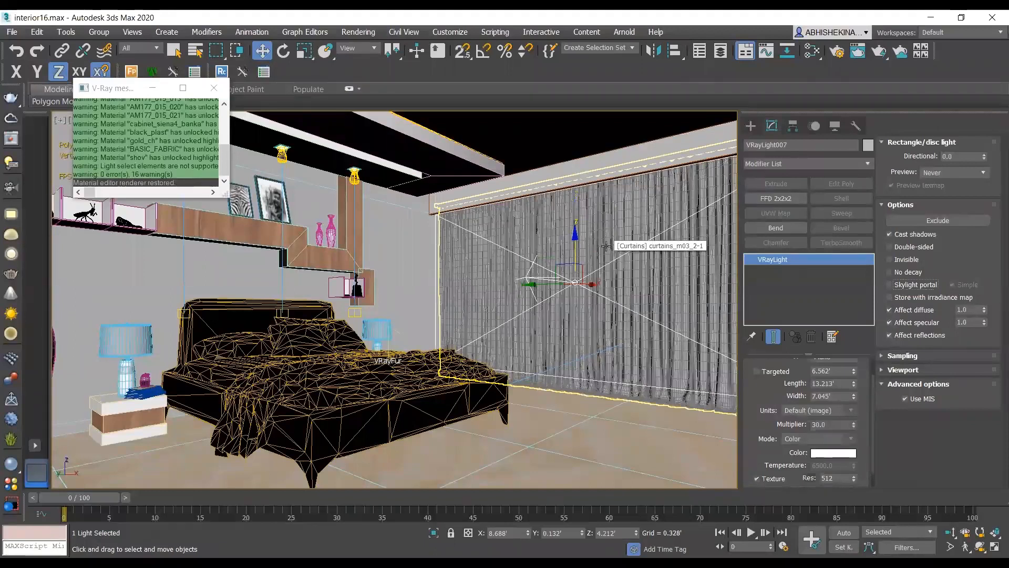
{"action": "left_click", "coordinate": [900, 286]}
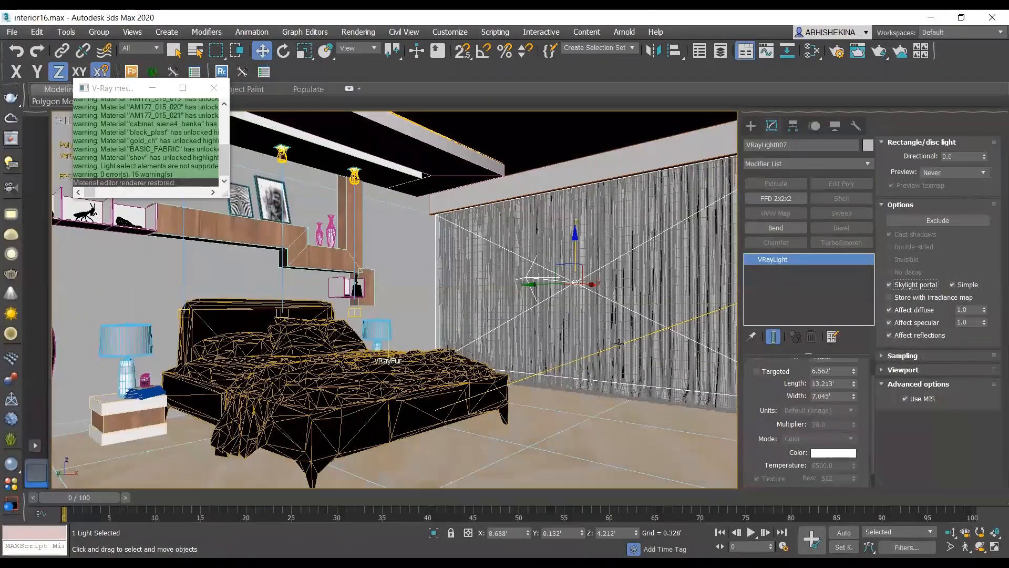
Step: In the top view, try moving VRayLight007 along X to outside the window, and undo the move
{"action": "key", "text": "t"}
{"action": "scroll", "coordinate": [582, 315], "scroll_direction": "up", "scroll_amount": 4}
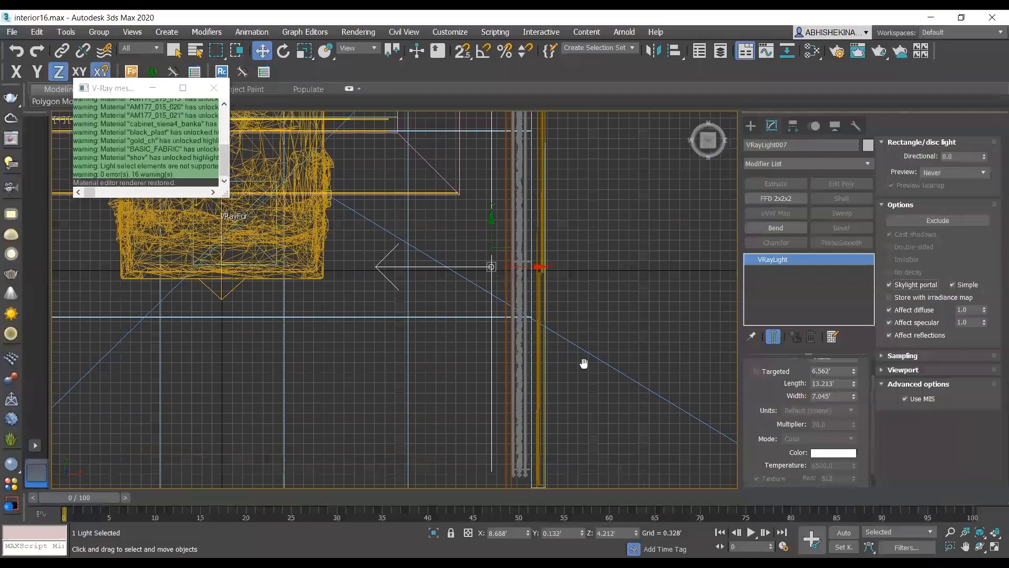
{"action": "left_click_drag", "start_coordinate": [542, 324], "coordinate": [604, 337]}
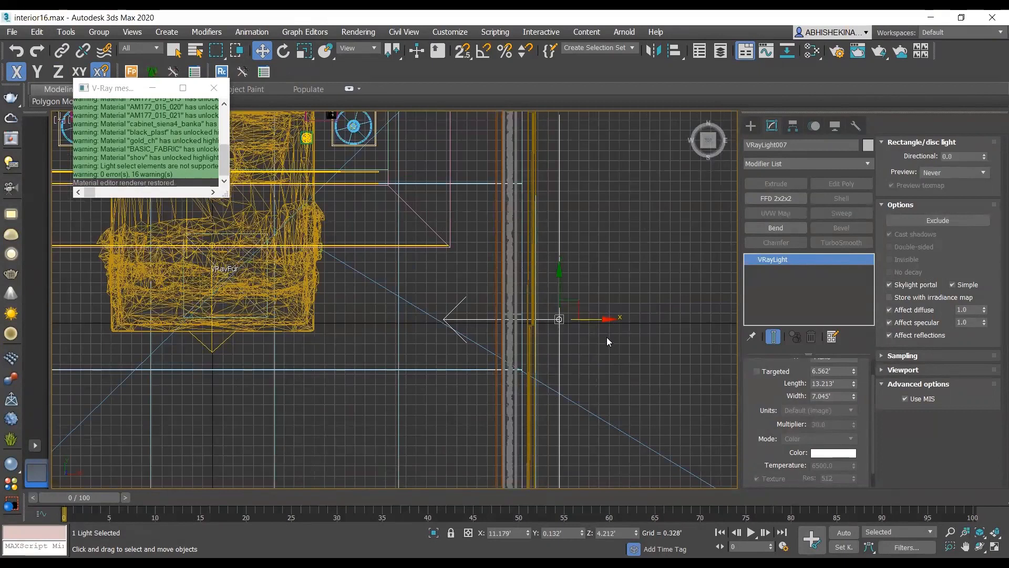
{"action": "key", "text": "ctrl+z"}
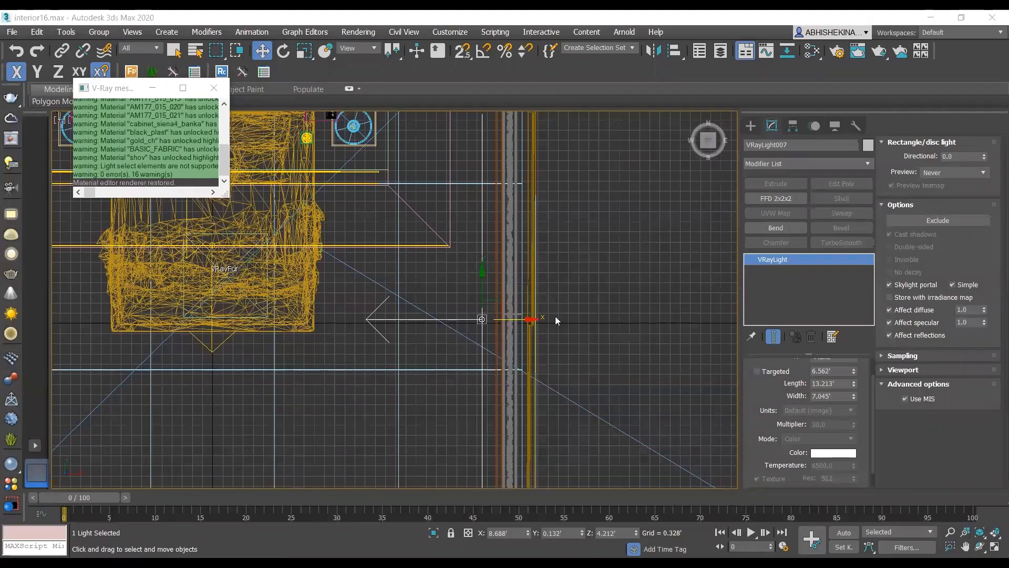
Step: Examine the portal light's position relative to the curtains and window in the top and perspective views
{"action": "scroll", "coordinate": [628, 332], "scroll_direction": "down", "scroll_amount": 2}
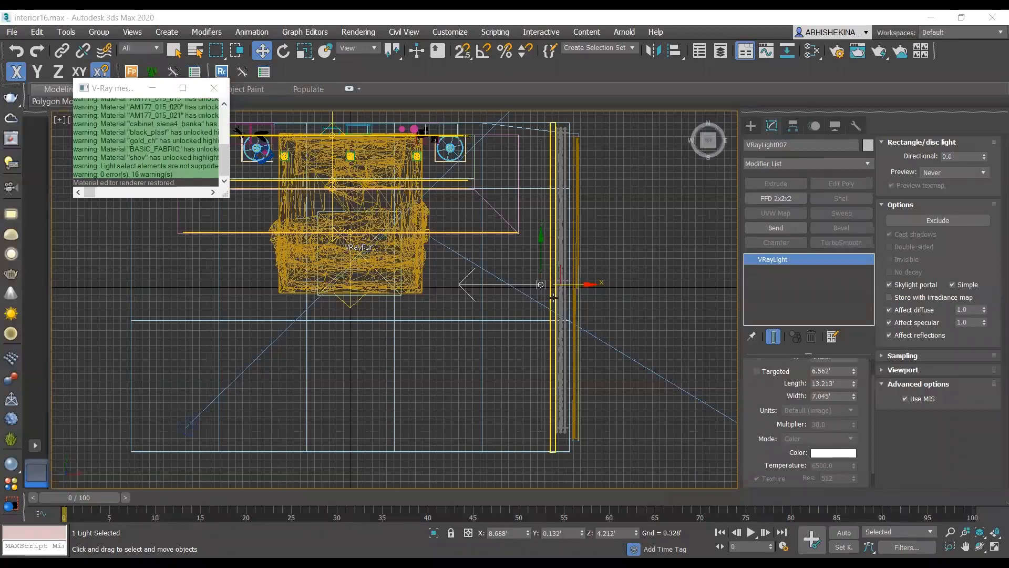
{"action": "scroll", "coordinate": [553, 298], "scroll_direction": "up", "scroll_amount": 3}
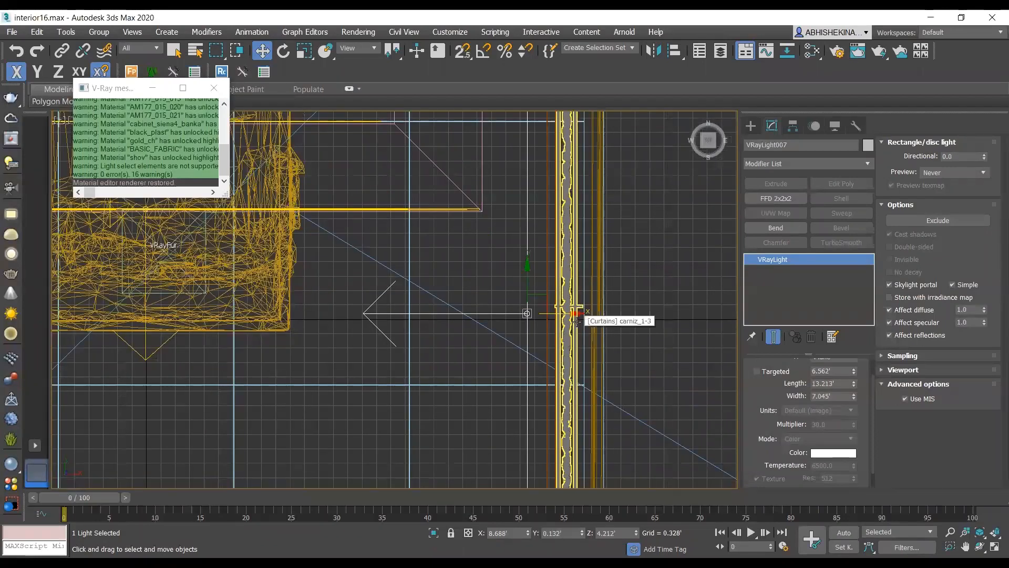
{"action": "middle_click_drag", "start_coordinate": [695, 323], "coordinate": [683, 327]}
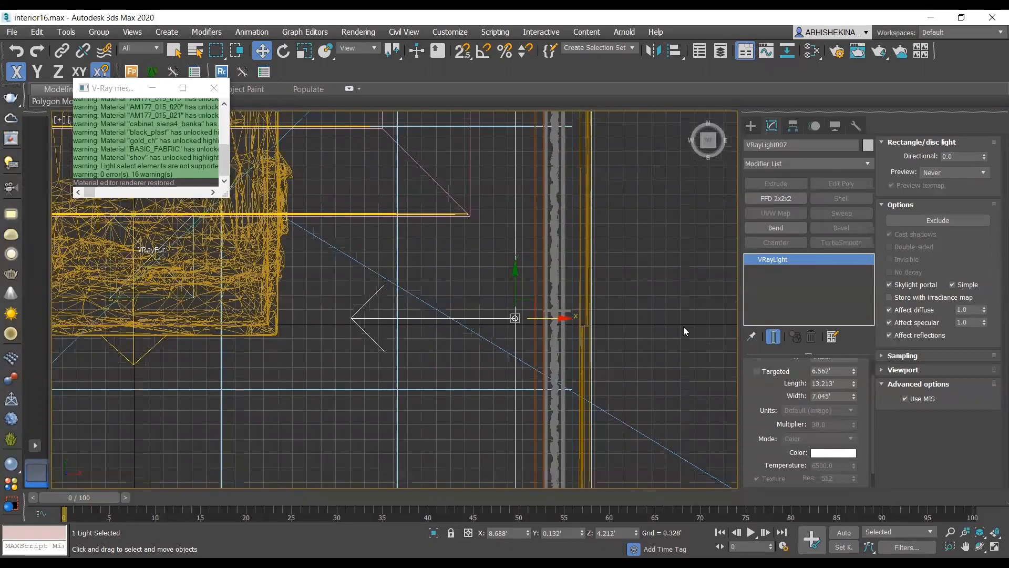
{"action": "key", "text": "p"}
{"action": "middle_click_drag", "start_coordinate": [527, 309], "coordinate": [549, 296], "text": "alt"}
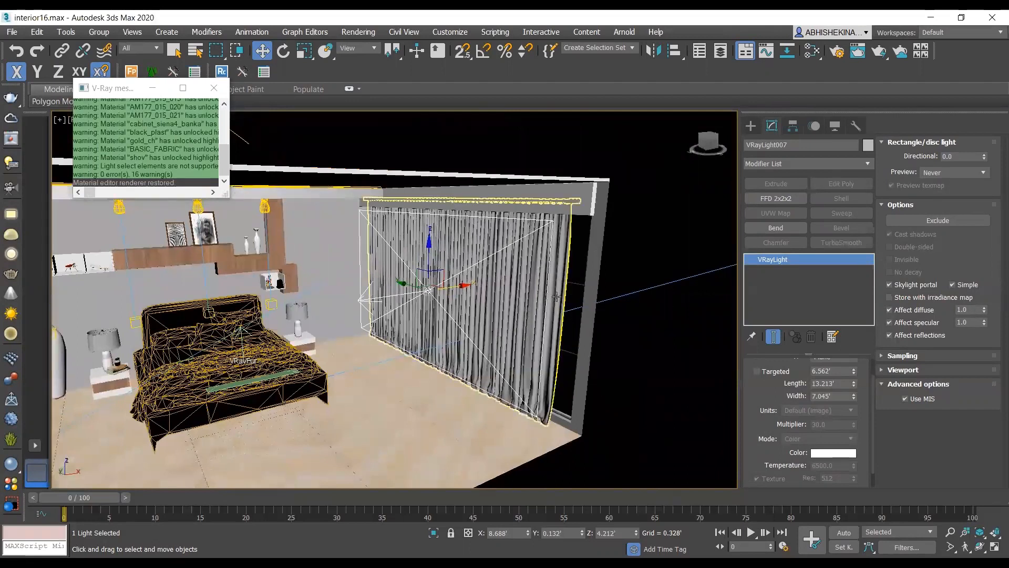
{"action": "middle_click_drag", "start_coordinate": [601, 285], "coordinate": [518, 124], "text": "alt"}
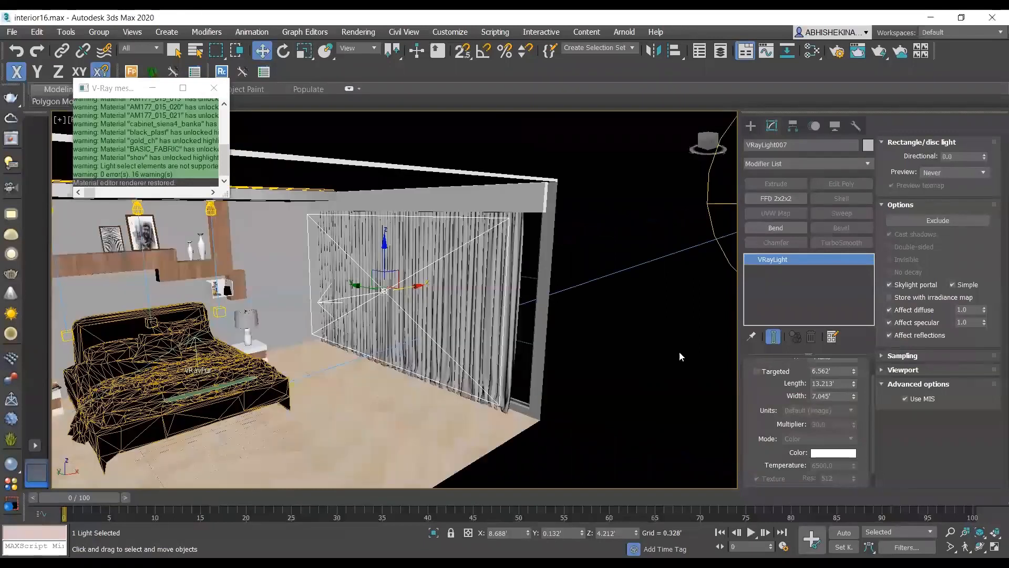
Step: Reopen the V-Ray frame buffer, inspect the curtains and floor in the region render up close, and close it
{"action": "left_click_drag", "start_coordinate": [768, 391], "coordinate": [768, 432]}
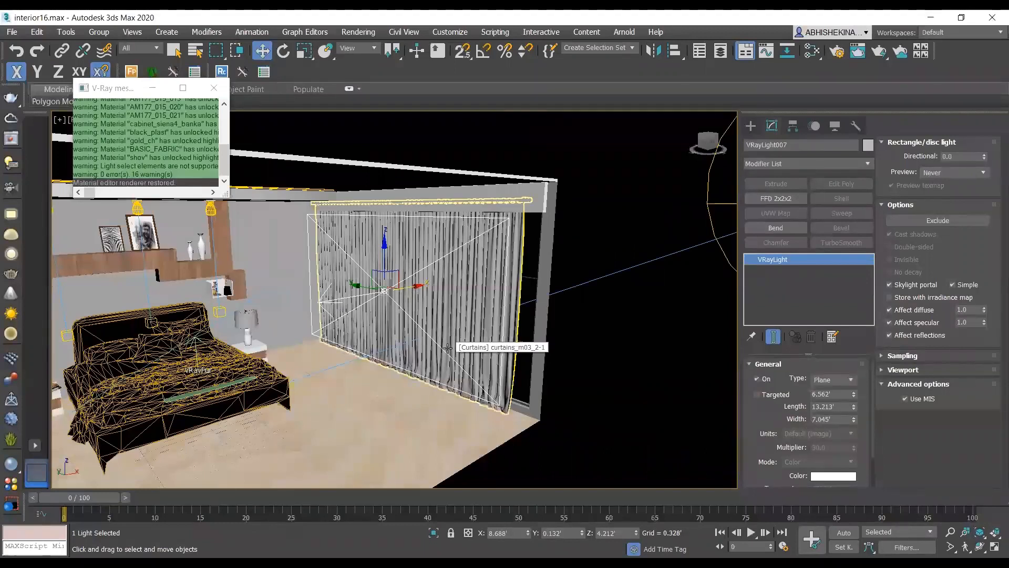
{"action": "left_click", "coordinate": [9, 141]}
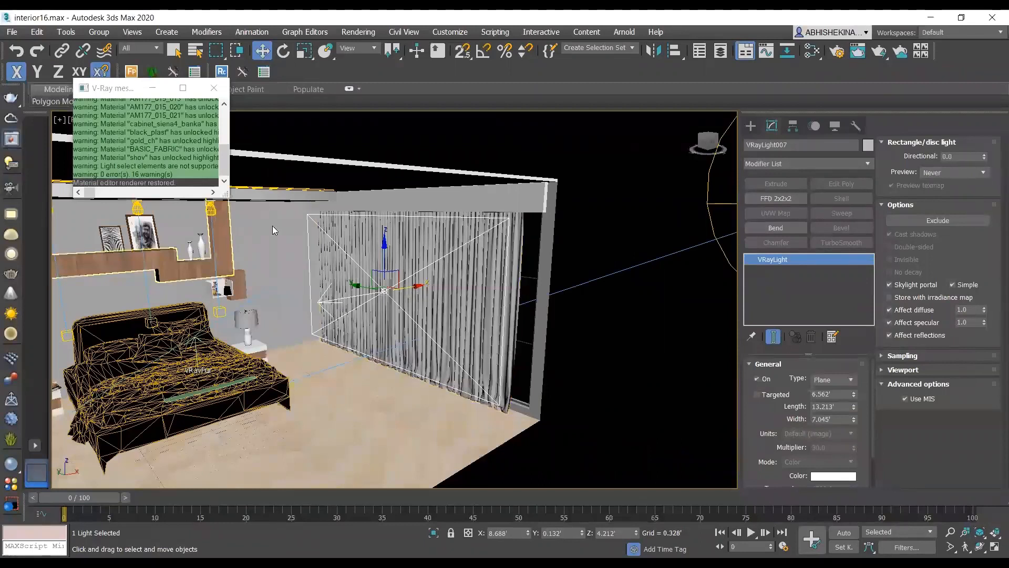
{"action": "left_click_drag", "start_coordinate": [326, 99], "coordinate": [404, 78]}
{"action": "scroll", "coordinate": [655, 429], "scroll_direction": "up", "scroll_amount": 2}
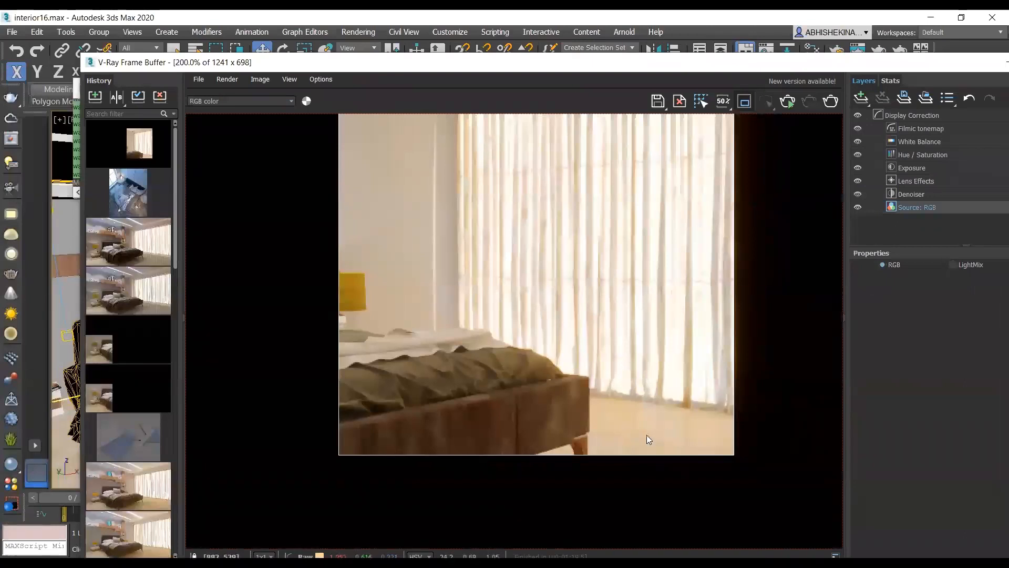
{"action": "scroll", "coordinate": [647, 434], "scroll_direction": "down", "scroll_amount": 2}
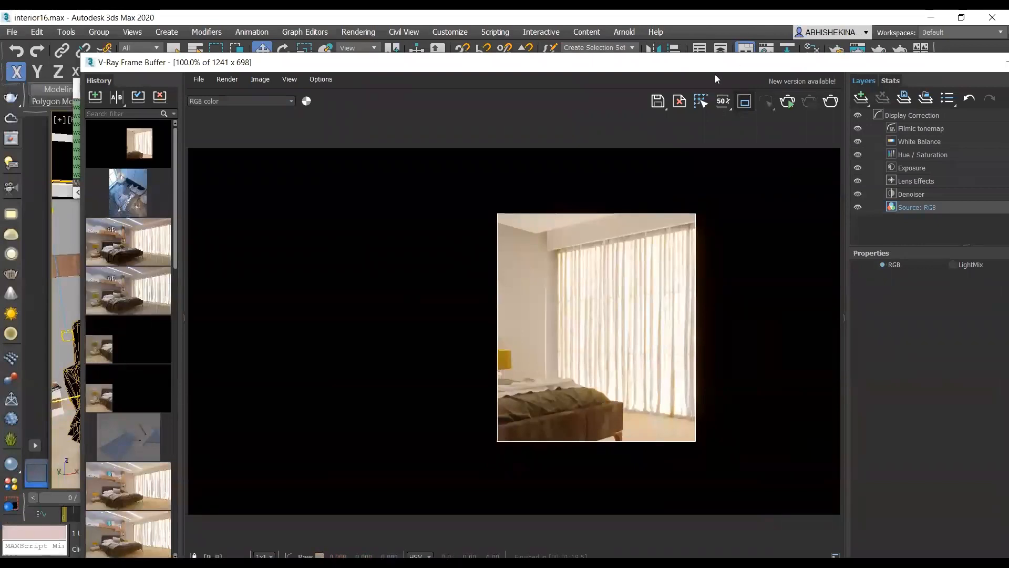
{"action": "left_click_drag", "start_coordinate": [715, 63], "coordinate": [538, 101]}
{"action": "left_click", "coordinate": [894, 100]}
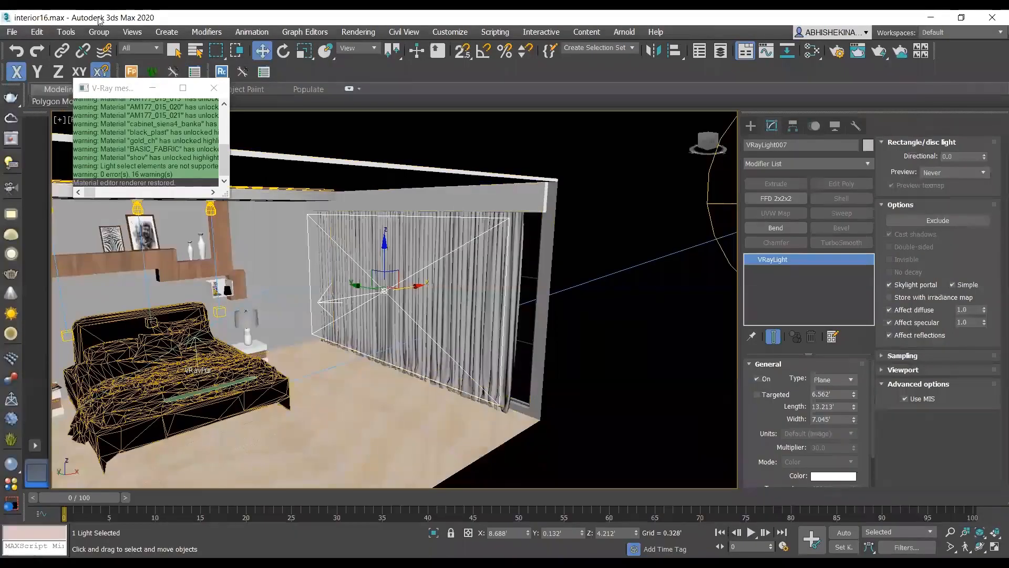
{"action": "left_click_drag", "start_coordinate": [953, 278], "coordinate": [882, 285]}
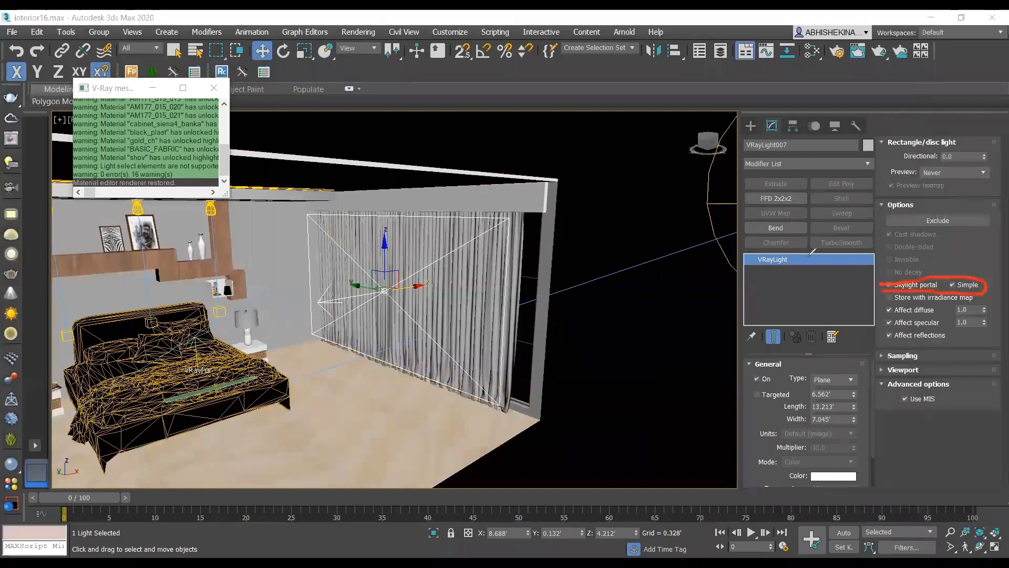
{"action": "key", "text": "ctrl+z"}
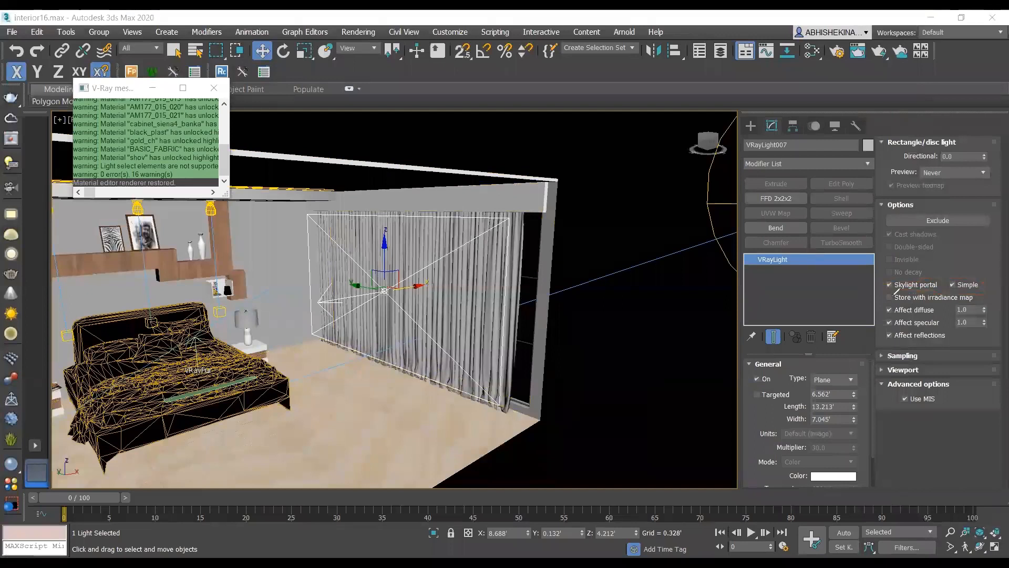
{"action": "left_click_drag", "start_coordinate": [883, 292], "coordinate": [978, 285]}
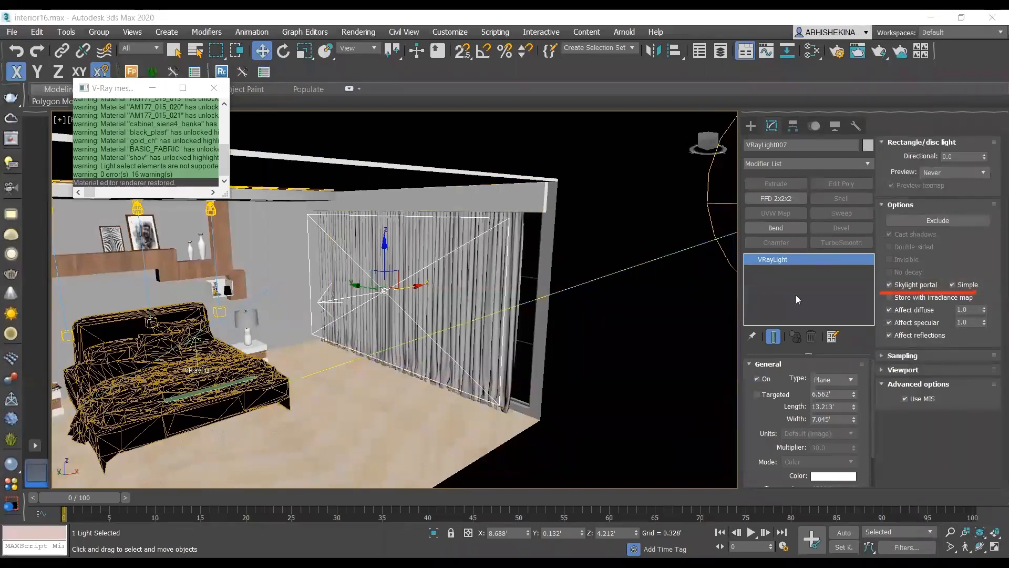
{"action": "left_click", "coordinate": [954, 289]}
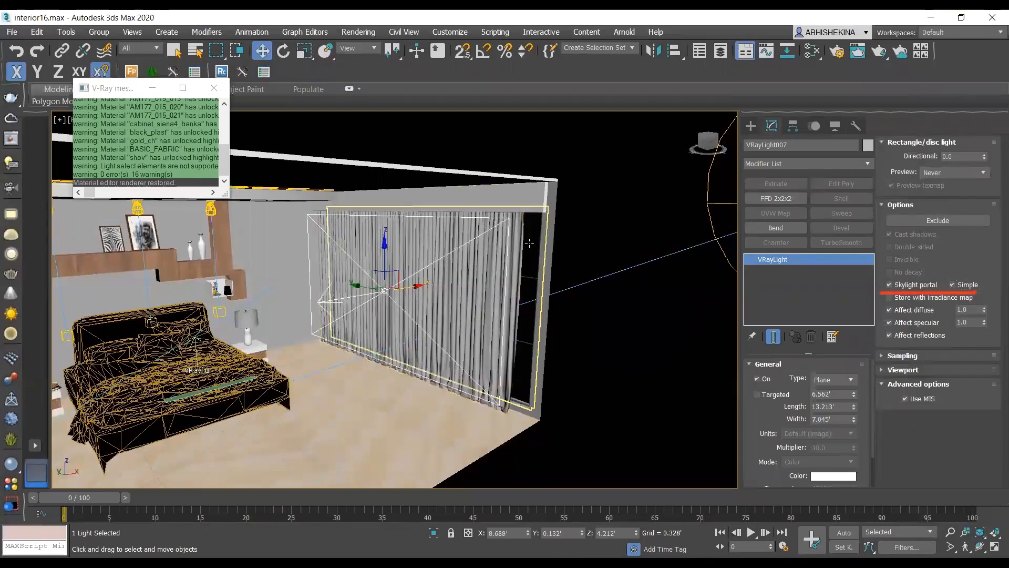
Step: Select the sliding window behind the curtains in the perspective view
{"action": "middle_click_drag", "start_coordinate": [519, 253], "coordinate": [558, 267], "text": "alt"}
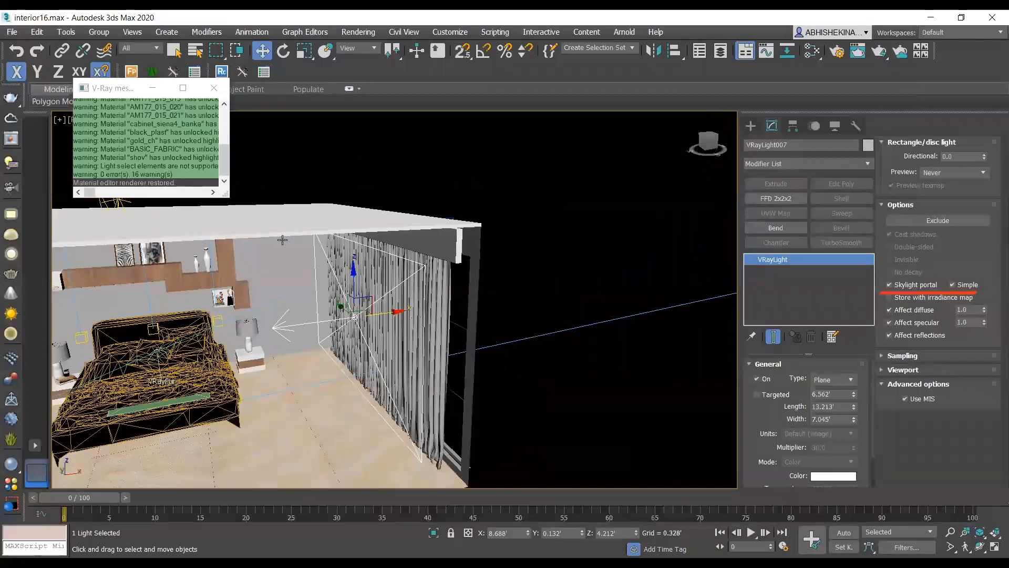
{"action": "left_click", "coordinate": [449, 313]}
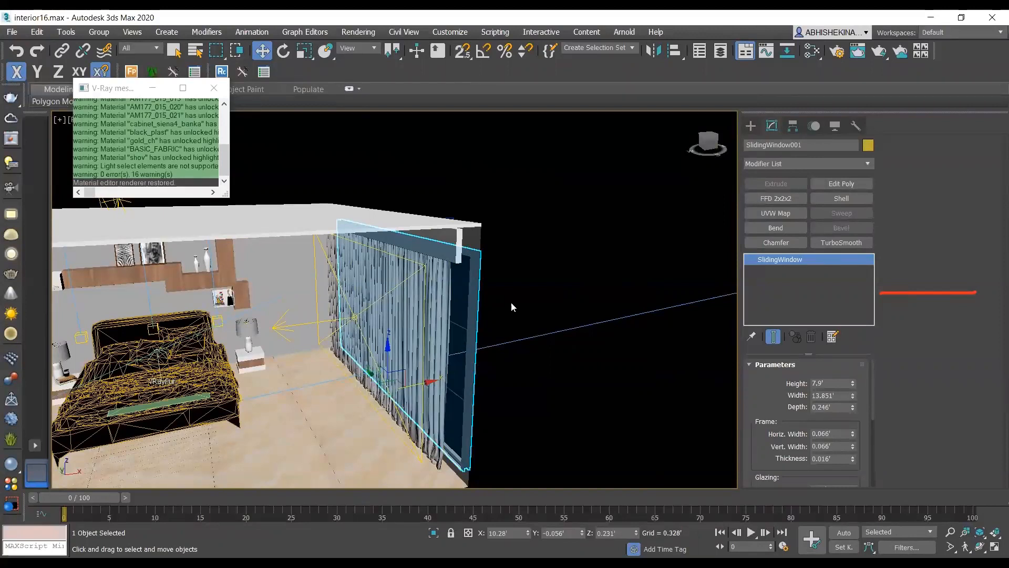
Step: Deselect the sliding window and select the Curtains group to examine how it sits in front of the window
{"action": "mouse_move", "coordinate": [390, 356]}
{"action": "middle_mouse_down", "text": "alt"}
{"action": "mouse_move", "coordinate": [411, 355]}
{"action": "mouse_move", "coordinate": [405, 347]}
{"action": "middle_mouse_up", "text": "alt"}
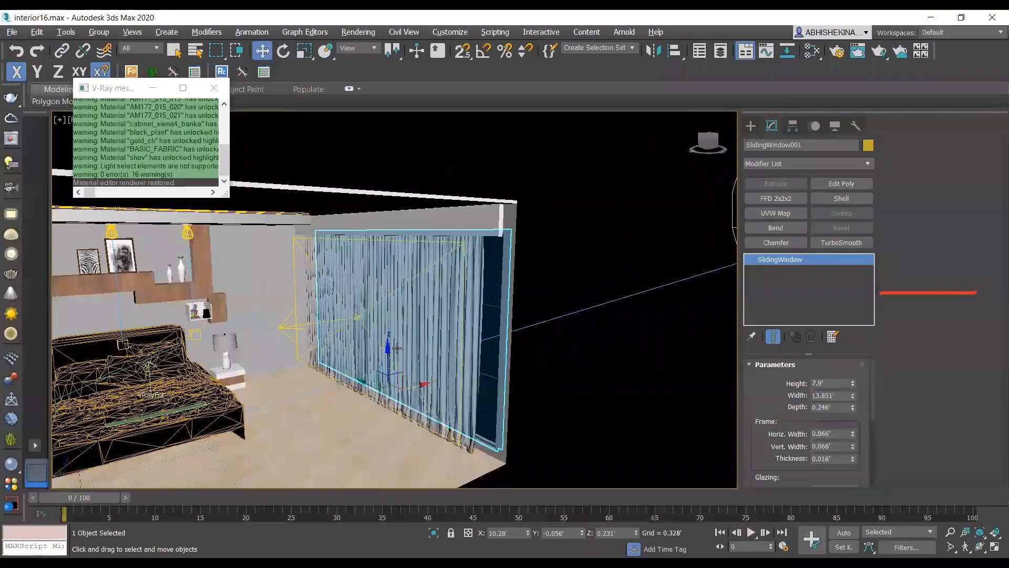
{"action": "left_click", "coordinate": [540, 285]}
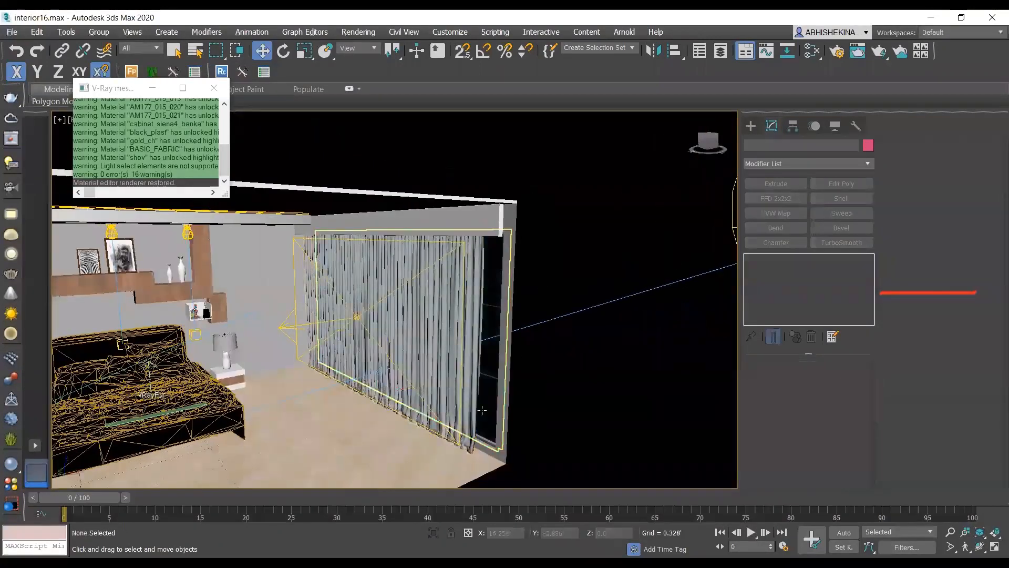
{"action": "left_click", "coordinate": [472, 412]}
{"action": "mouse_move", "coordinate": [569, 402]}
{"action": "middle_mouse_down", "text": "alt"}
{"action": "mouse_move", "coordinate": [525, 392]}
{"action": "mouse_move", "coordinate": [560, 362]}
{"action": "mouse_move", "coordinate": [529, 371]}
{"action": "middle_mouse_up", "text": "alt"}
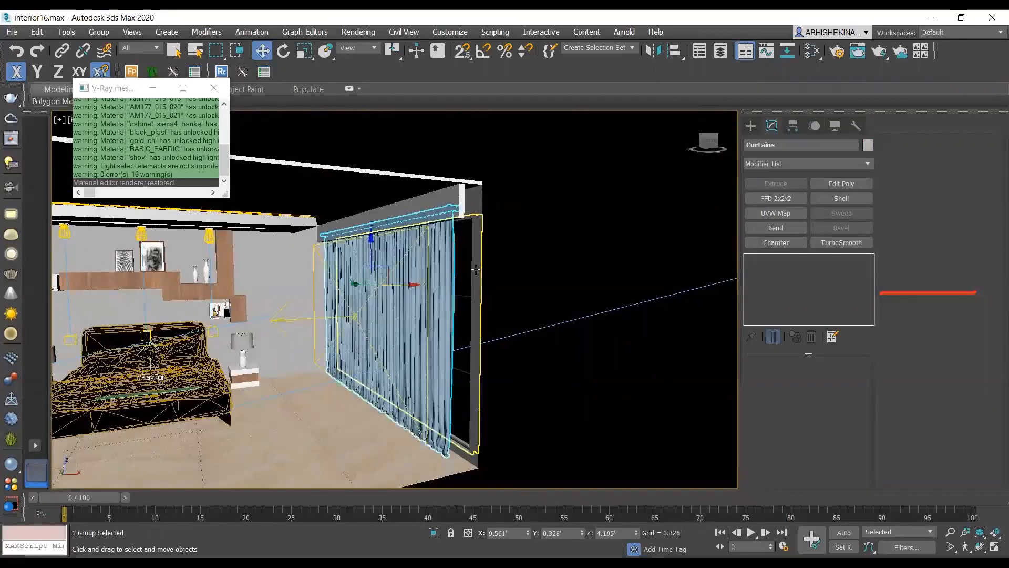
Step: Select VRayLight007, the VRaySun outside, and VRayLight007 again to compare the portal light with the sun
{"action": "left_click", "coordinate": [353, 318]}
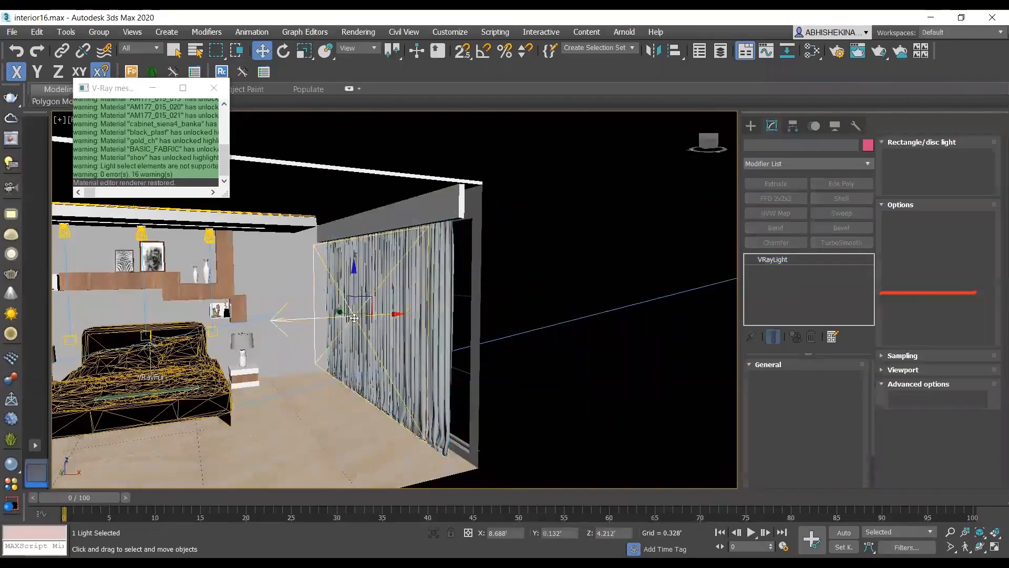
{"action": "scroll", "coordinate": [420, 316], "scroll_direction": "down", "scroll_amount": 6}
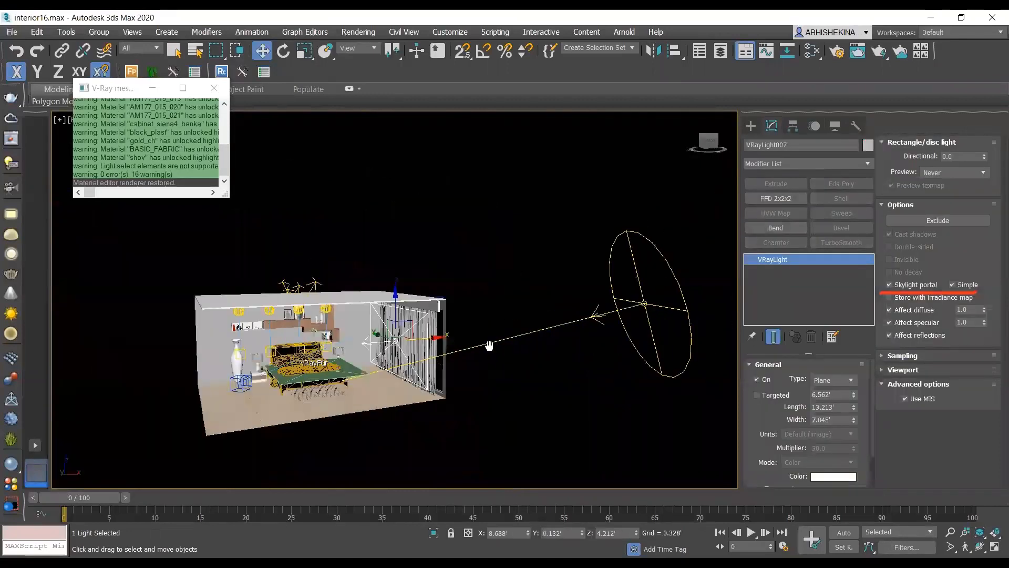
{"action": "left_click", "coordinate": [641, 344]}
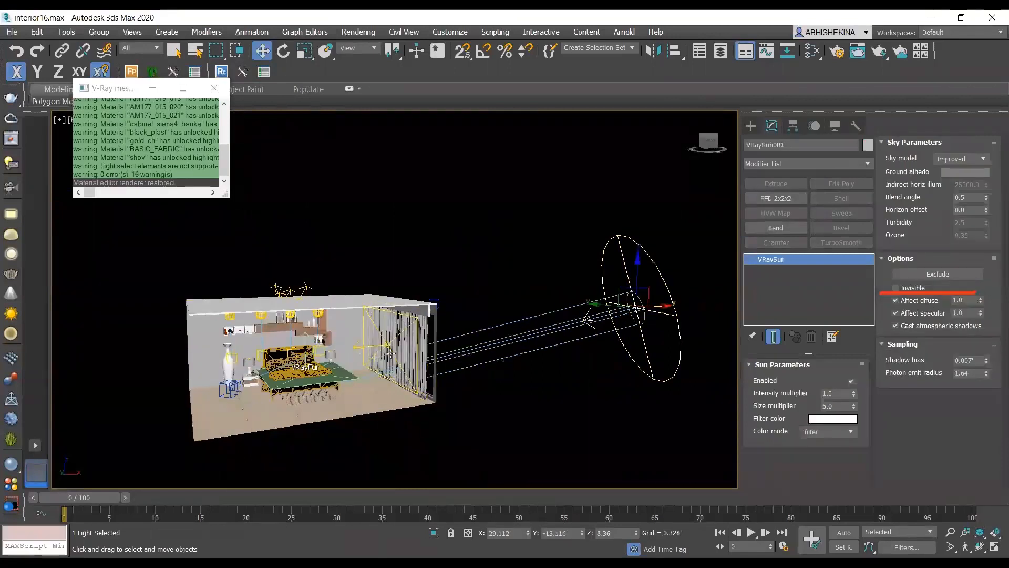
{"action": "left_click", "coordinate": [389, 354]}
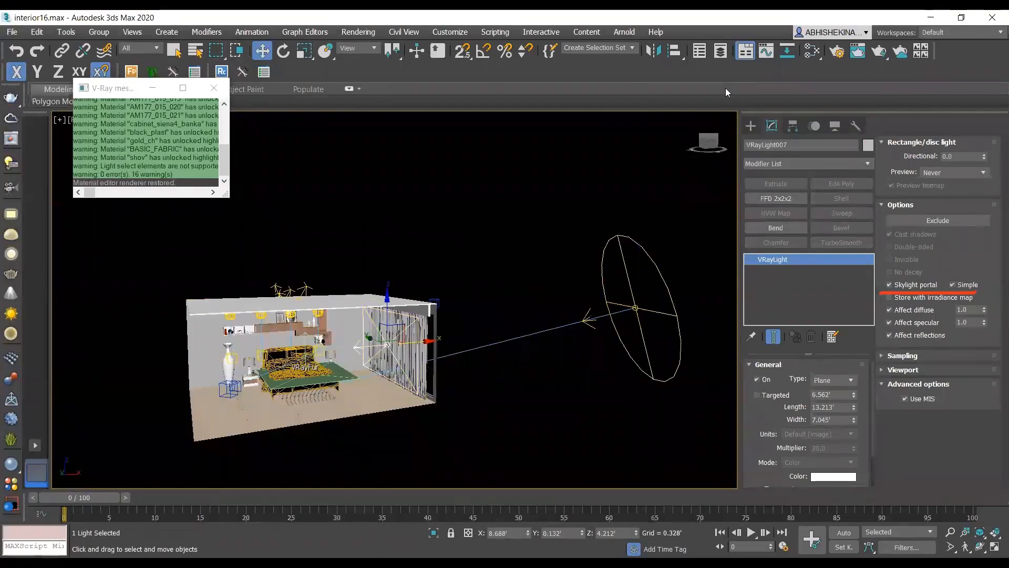
{"action": "key", "text": "F10"}
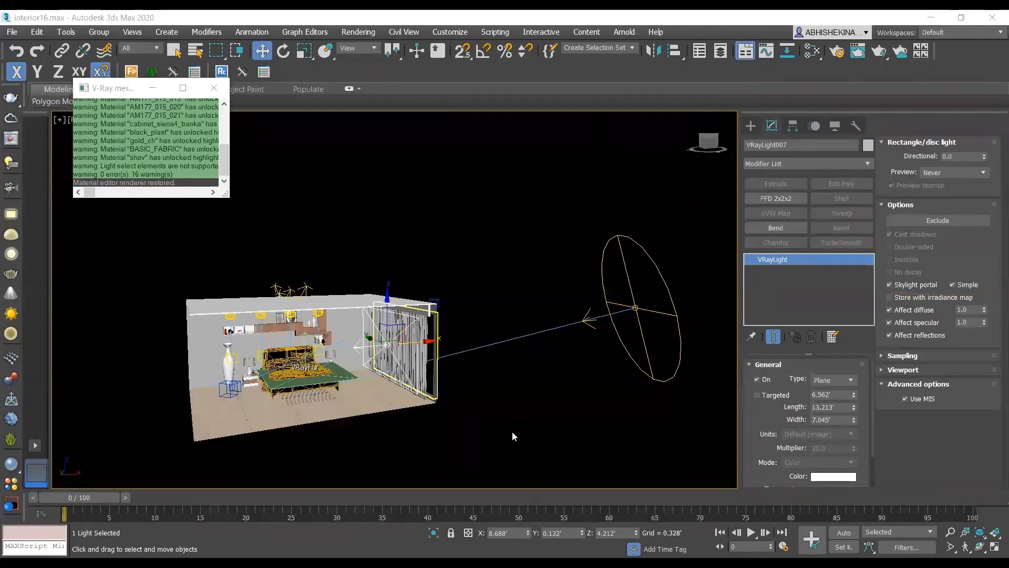
Step: Examine the portal light's coverage of the curtained window in the perspective and side views
{"action": "middle_click_drag", "start_coordinate": [472, 409], "coordinate": [426, 398], "text": "alt"}
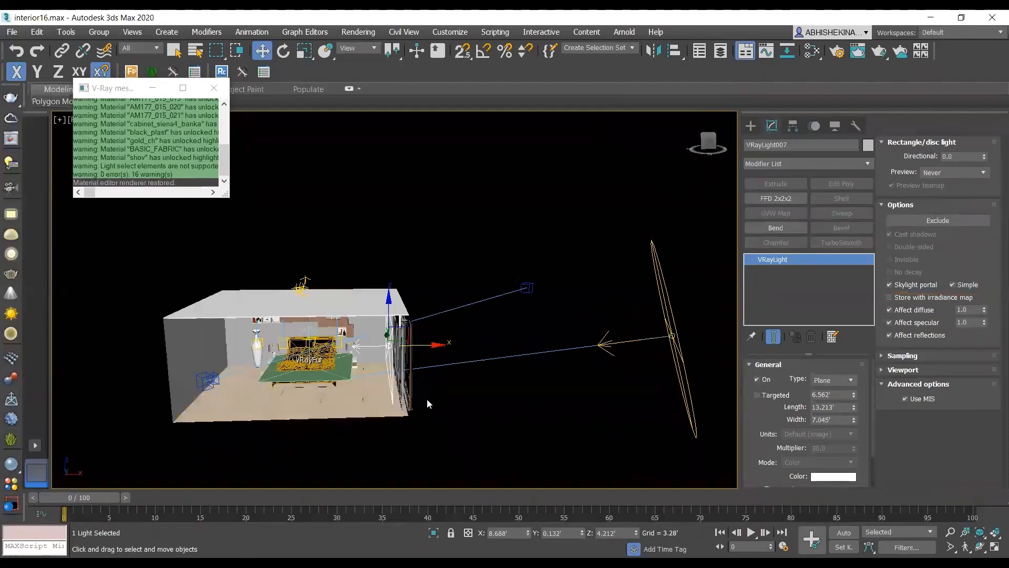
{"action": "middle_click_drag", "start_coordinate": [448, 385], "coordinate": [406, 380], "text": "alt"}
{"action": "key", "text": "f"}
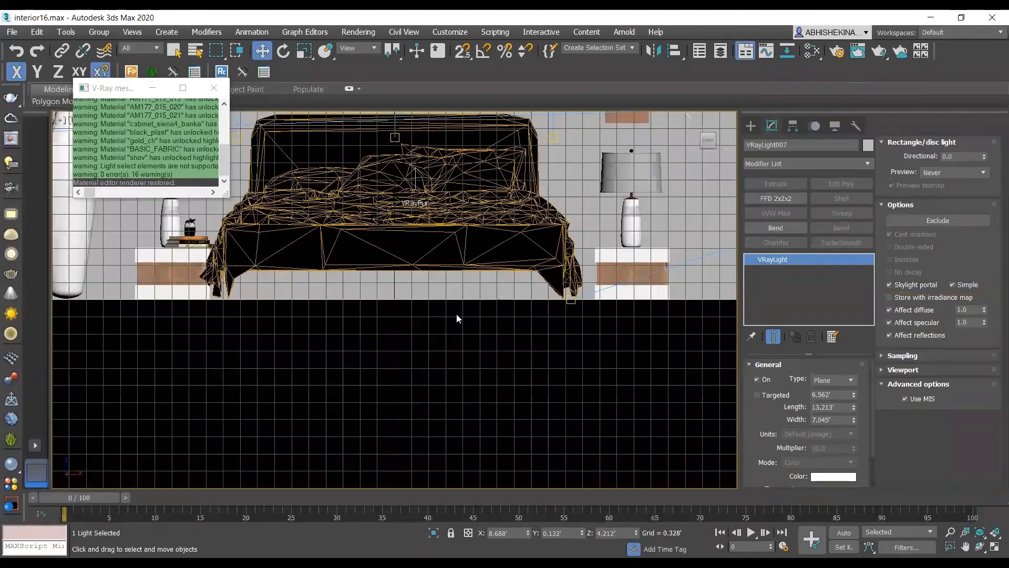
{"action": "key", "text": "t"}
{"action": "key", "text": "z"}
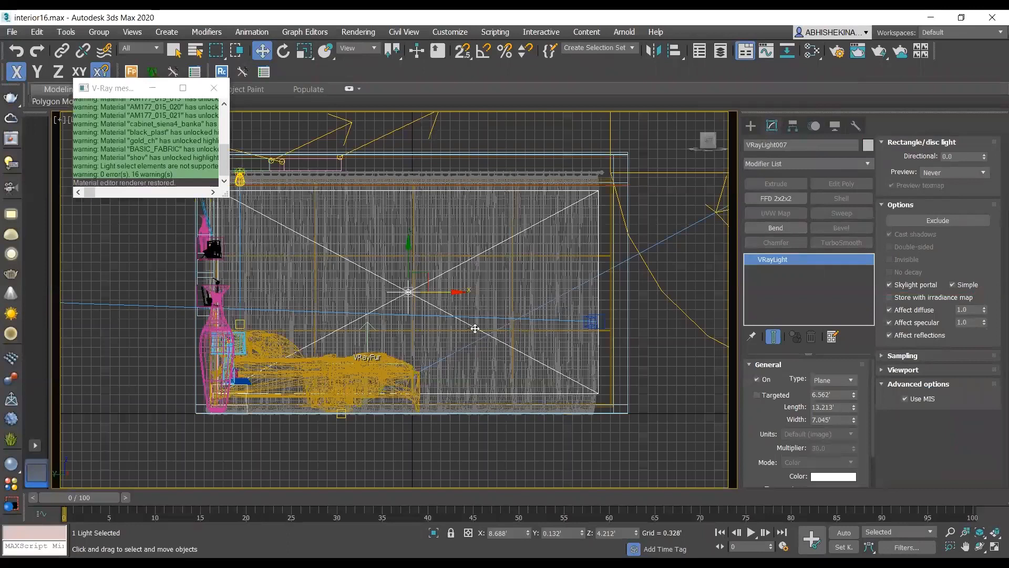
{"action": "scroll", "coordinate": [435, 346], "scroll_direction": "down", "scroll_amount": 3}
{"action": "scroll", "coordinate": [460, 343], "scroll_direction": "up", "scroll_amount": 3}
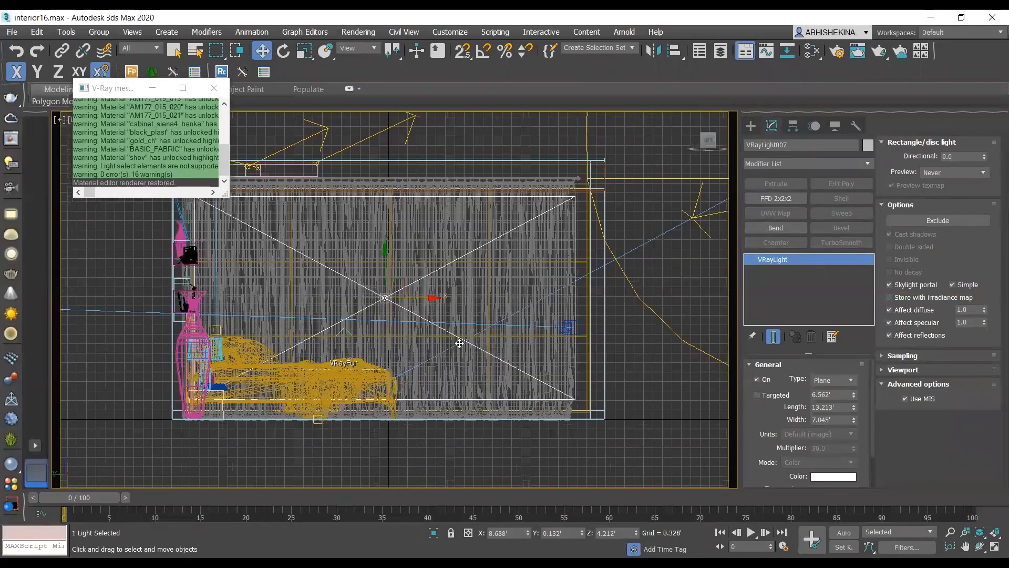
{"action": "scroll", "coordinate": [442, 340], "scroll_direction": "down", "scroll_amount": 2}
{"action": "scroll", "coordinate": [458, 352], "scroll_direction": "down", "scroll_amount": 1}
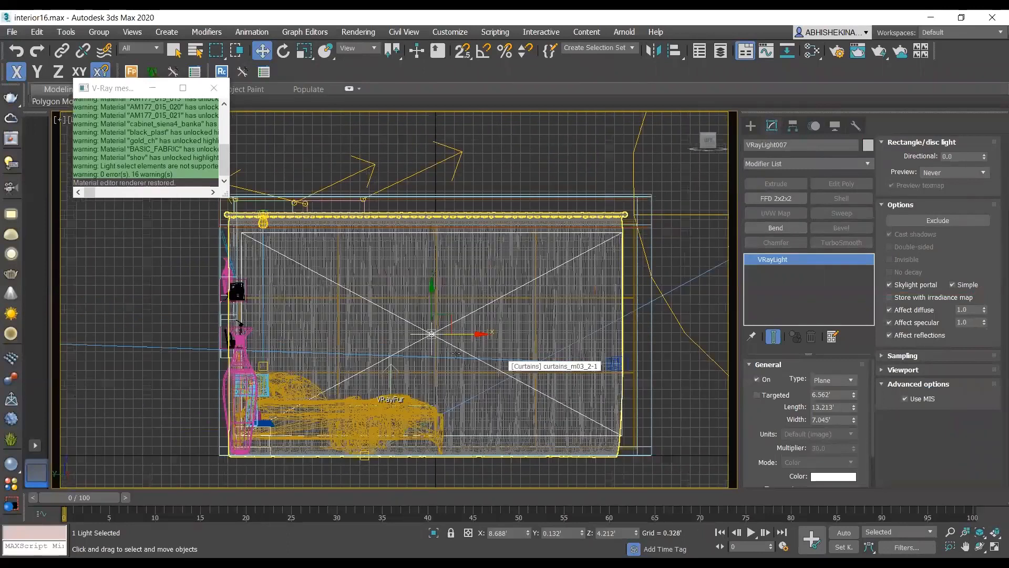
{"action": "scroll", "coordinate": [476, 341], "scroll_direction": "down", "scroll_amount": 2}
Step: In the side view, try moving VRayLight007 sideways across the window, and undo the move
{"action": "left_click_drag", "start_coordinate": [476, 340], "coordinate": [584, 349]}
{"action": "key", "text": "ctrl+z"}
{"action": "scroll", "coordinate": [416, 336], "scroll_direction": "up", "scroll_amount": 4}
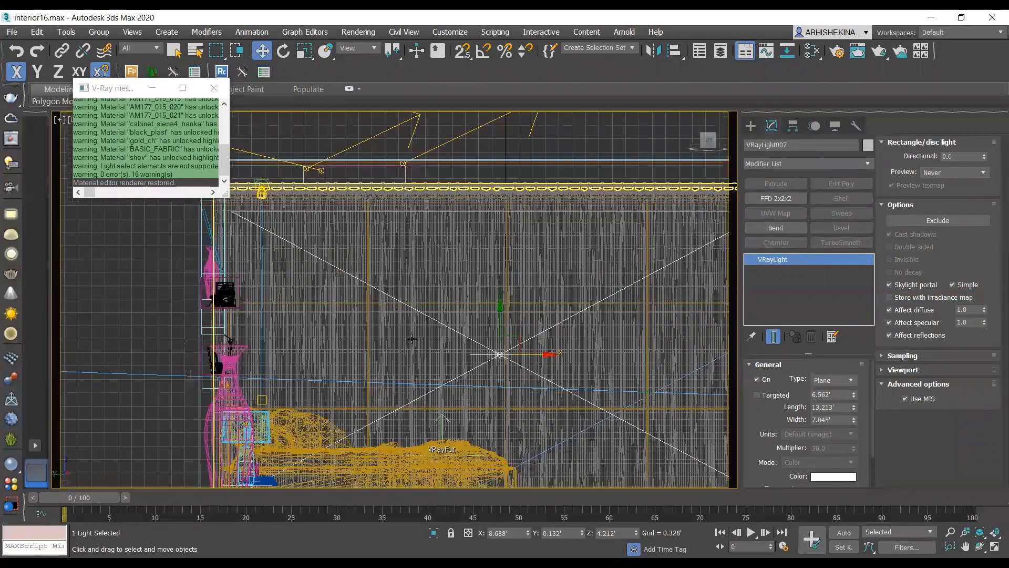
{"action": "scroll", "coordinate": [463, 336], "scroll_direction": "down", "scroll_amount": 1}
{"action": "scroll", "coordinate": [423, 347], "scroll_direction": "down", "scroll_amount": 1}
{"action": "scroll", "coordinate": [428, 350], "scroll_direction": "down", "scroll_amount": 1}
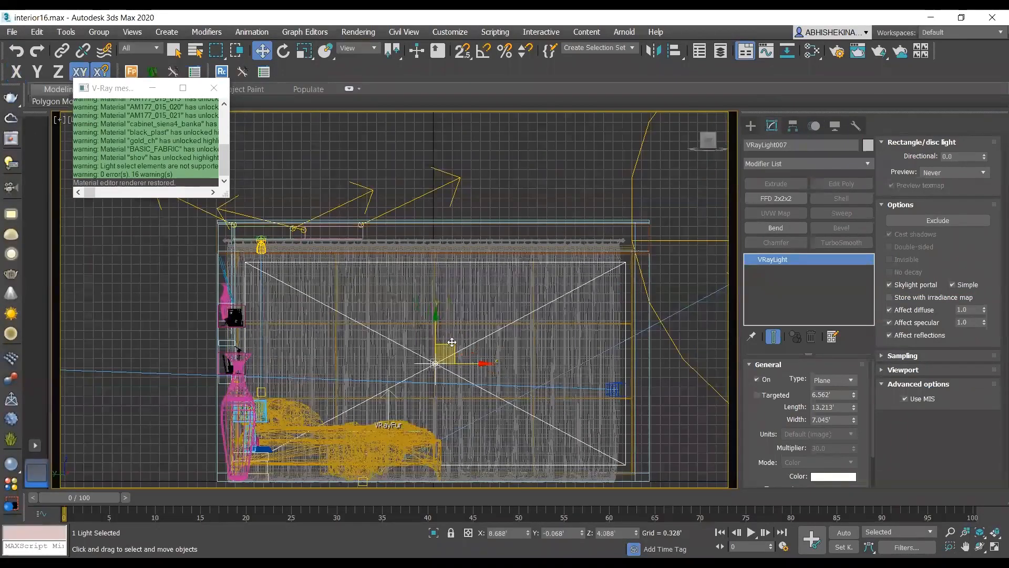
Step: Return to the shaded perspective view and inspect the portal light against the curtains from several angles
{"action": "mouse_move", "coordinate": [454, 342]}
{"action": "middle_mouse_down", "text": "alt"}
{"action": "mouse_move", "coordinate": [536, 345]}
{"action": "mouse_move", "coordinate": [467, 330]}
{"action": "mouse_move", "coordinate": [578, 362]}
{"action": "middle_mouse_up", "text": "alt"}
{"action": "key", "text": "F3"}
{"action": "scroll", "coordinate": [582, 363], "scroll_direction": "up", "scroll_amount": 3}
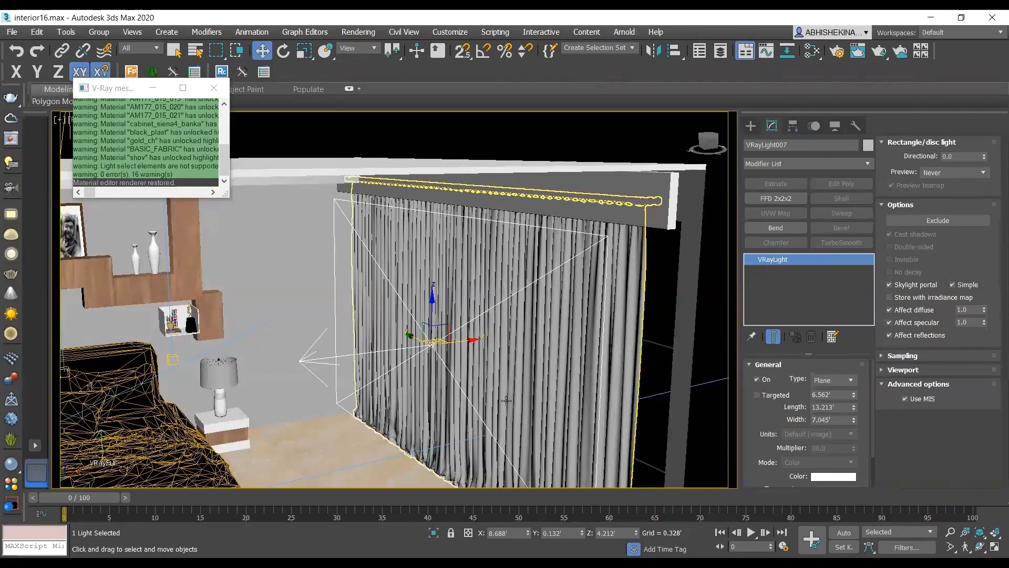
{"action": "scroll", "coordinate": [526, 356], "scroll_direction": "down", "scroll_amount": 8}
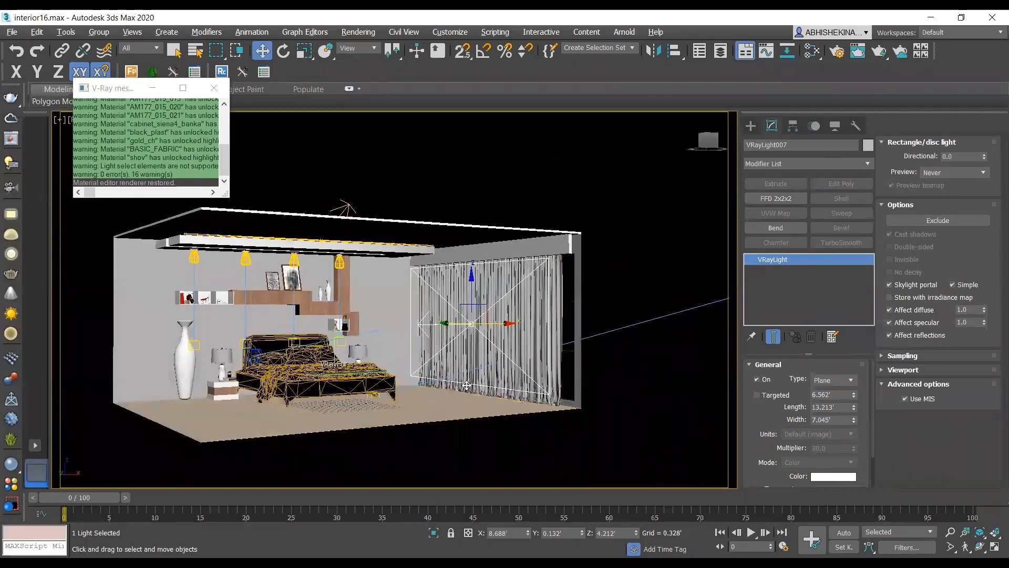
{"action": "middle_click_drag", "start_coordinate": [527, 357], "coordinate": [421, 388], "text": "alt"}
{"action": "scroll", "coordinate": [453, 380], "scroll_direction": "up", "scroll_amount": 3}
Step: Move VRayLight007 along X to 10.862', just outside the sliding window, and check its placement from outside
{"action": "left_click_drag", "start_coordinate": [522, 295], "coordinate": [575, 292]}
{"action": "middle_click_drag", "start_coordinate": [575, 293], "coordinate": [601, 355], "text": "alt"}
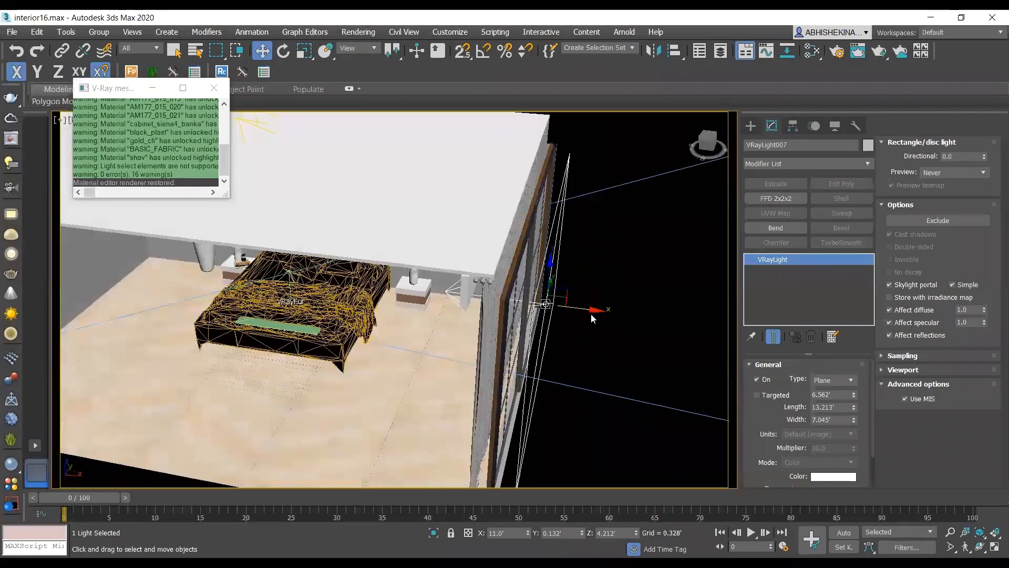
{"action": "left_click_drag", "start_coordinate": [592, 310], "coordinate": [589, 310]}
{"action": "middle_click_drag", "start_coordinate": [591, 344], "coordinate": [551, 351], "text": "alt"}
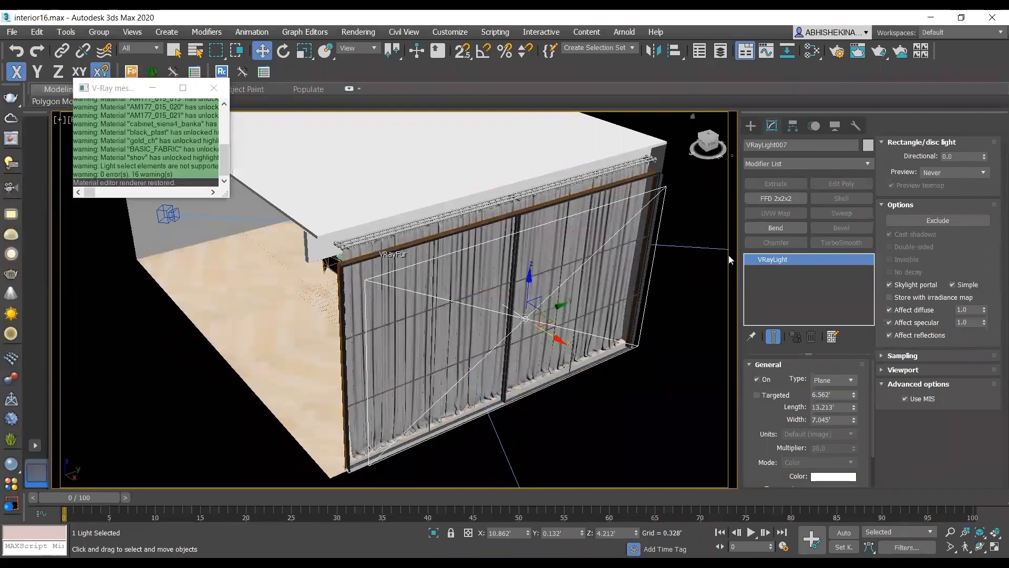
{"action": "mouse_move", "coordinate": [790, 436]}
{"action": "left_mouse_down"}
{"action": "mouse_move", "coordinate": [849, 436]}
{"action": "mouse_move", "coordinate": [811, 460]}
{"action": "left_mouse_up"}
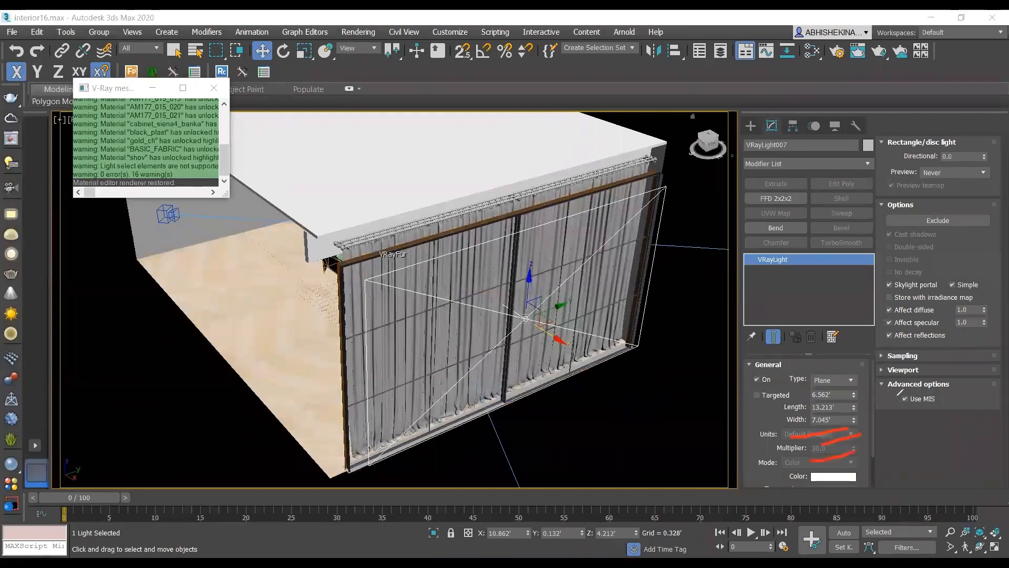
{"action": "mouse_move", "coordinate": [884, 233]}
{"action": "left_mouse_down"}
{"action": "mouse_move", "coordinate": [946, 230]}
{"action": "mouse_move", "coordinate": [942, 266]}
{"action": "mouse_move", "coordinate": [883, 250]}
{"action": "mouse_move", "coordinate": [888, 232]}
{"action": "left_mouse_up"}
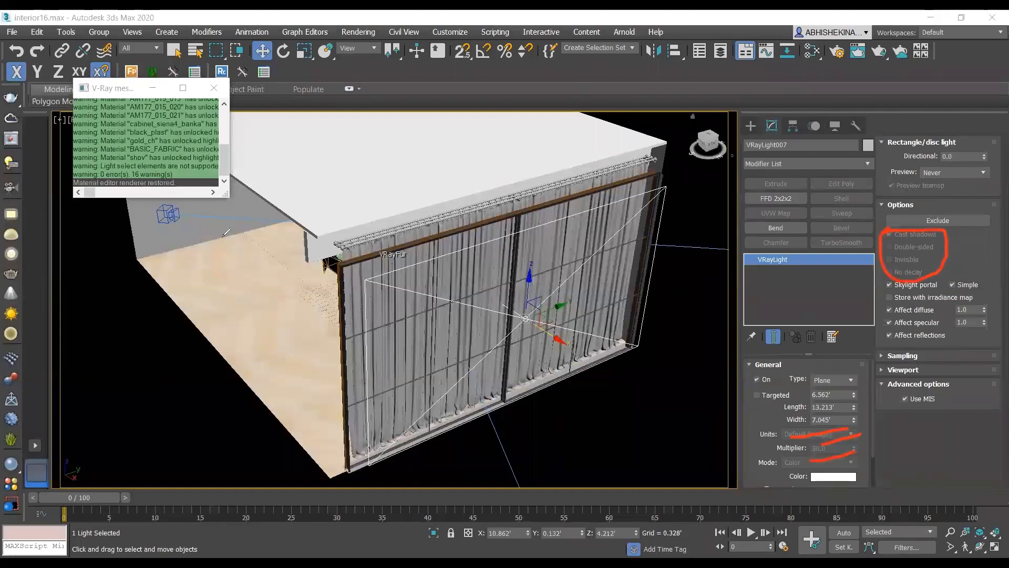
{"action": "key", "text": "Escape"}
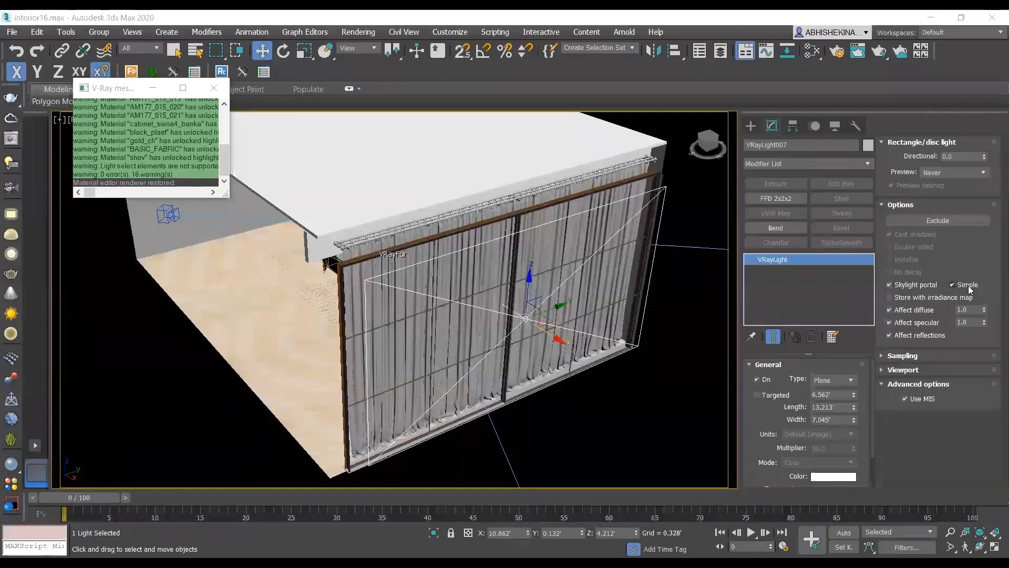
Step: Turn the skylight portal's Simple option off and back on for the light outside the window
{"action": "left_click", "coordinate": [952, 286]}
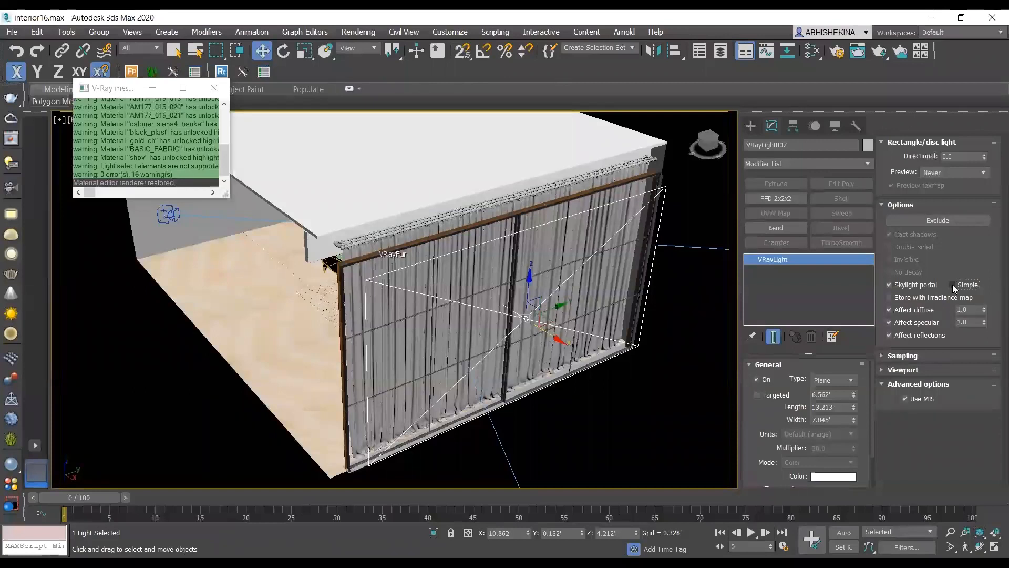
{"action": "left_click", "coordinate": [953, 285]}
Step: Move VRayLight007 along X back inside the room to 8.989', in front of the curtains, toggling Simple off and back on
{"action": "middle_click_drag", "start_coordinate": [549, 341], "coordinate": [591, 315], "text": "alt"}
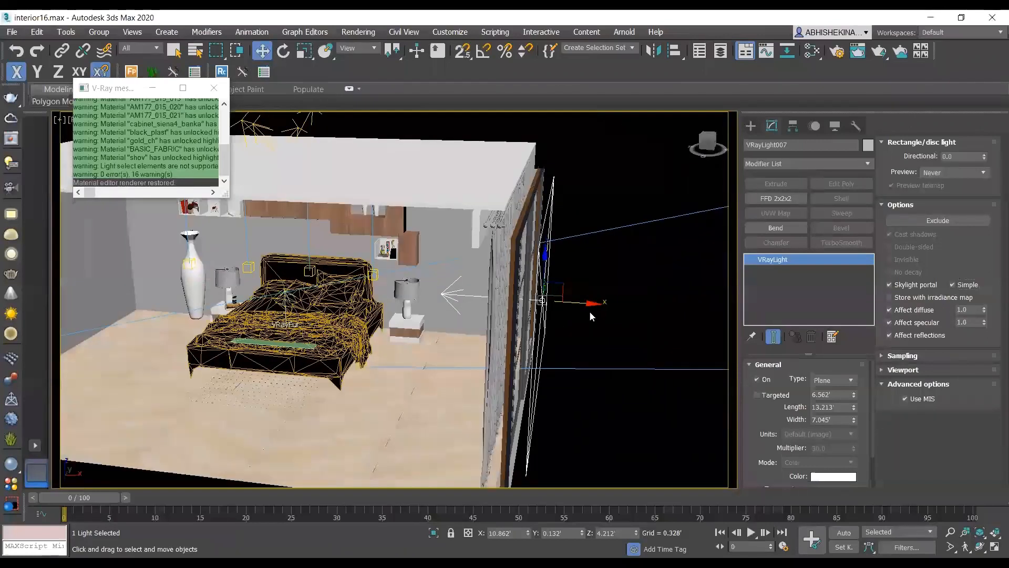
{"action": "left_click_drag", "start_coordinate": [589, 305], "coordinate": [542, 304]}
{"action": "middle_click_drag", "start_coordinate": [542, 304], "coordinate": [543, 305], "text": "alt"}
{"action": "left_click", "coordinate": [953, 285]}
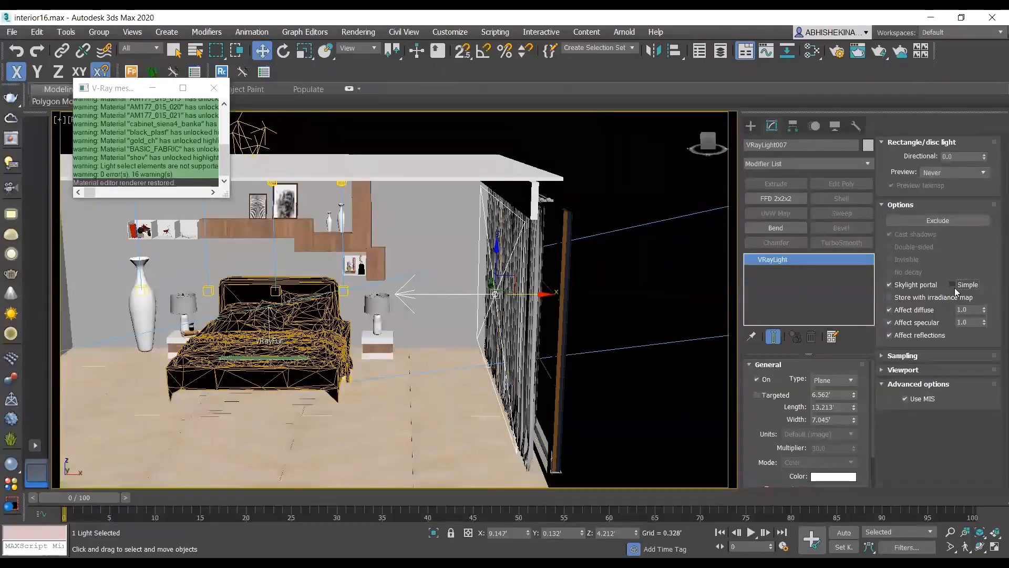
{"action": "left_click", "coordinate": [955, 285]}
{"action": "left_click_drag", "start_coordinate": [527, 297], "coordinate": [522, 297]}
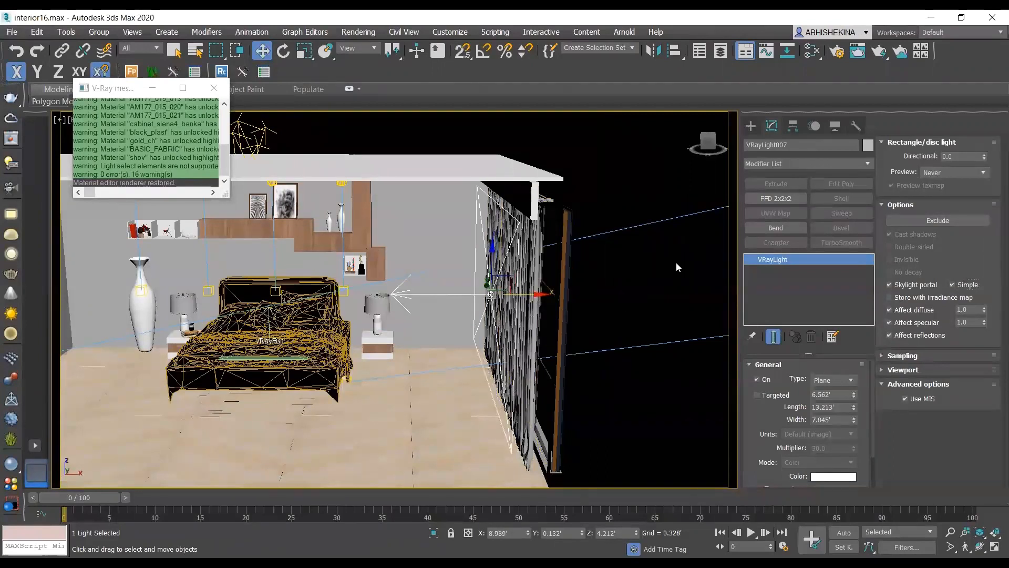
Step: Select the Curtains group and VRayLight007 in turn to check the light's placement, viewing the window from inside the room
{"action": "left_click", "coordinate": [537, 271]}
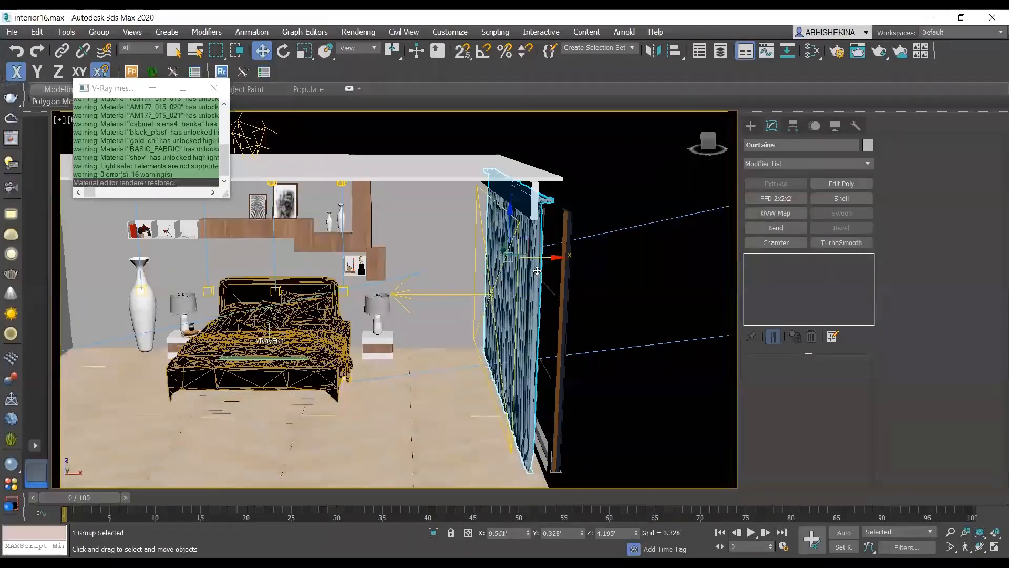
{"action": "left_click", "coordinate": [462, 294]}
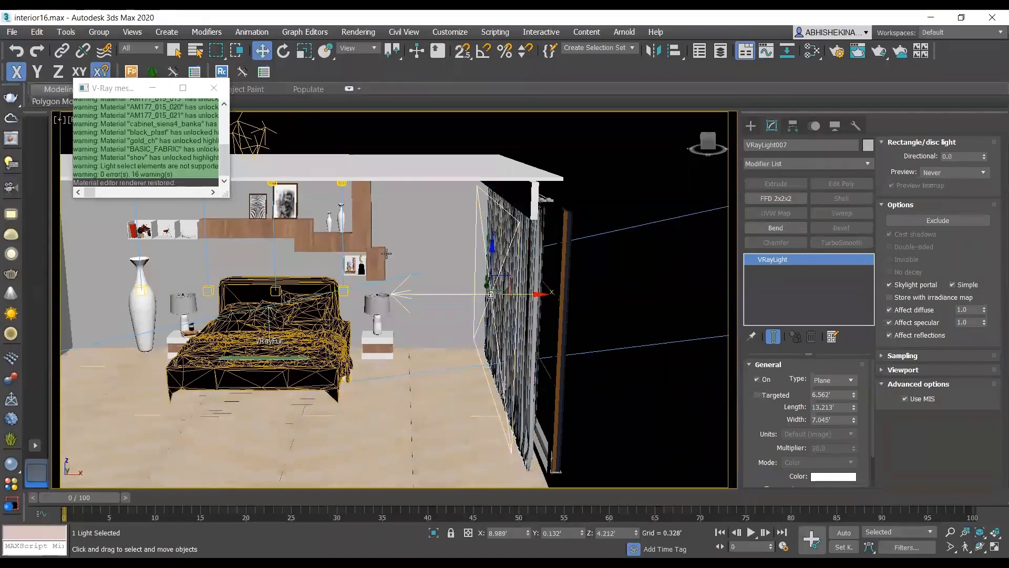
{"action": "middle_click_drag", "start_coordinate": [305, 342], "coordinate": [402, 316], "text": "alt"}
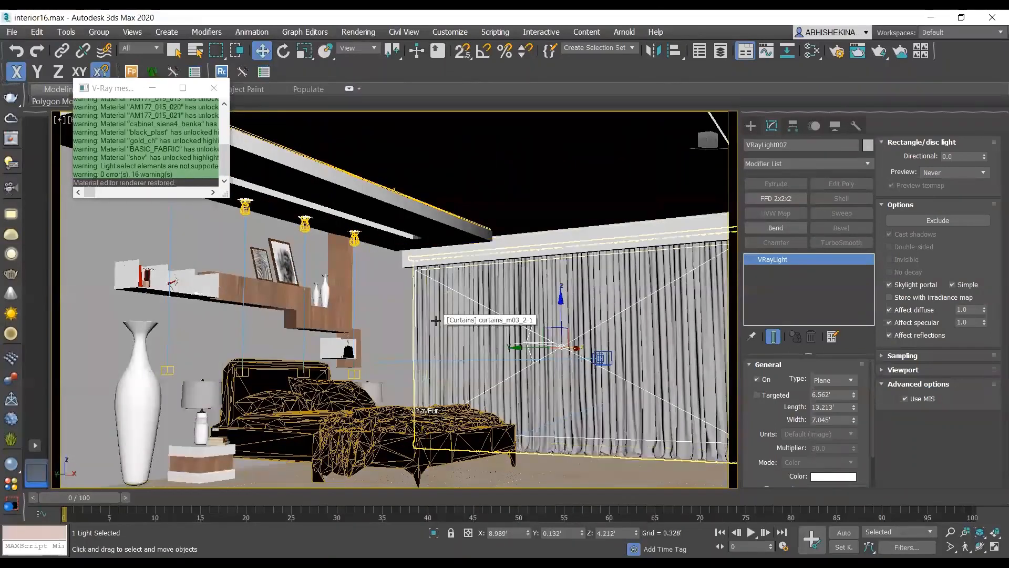
Step: Close the V-Ray messages window and select the ceiling's VRayIES spotlight and the false-ceiling edge for inspection
{"action": "left_click", "coordinate": [215, 87]}
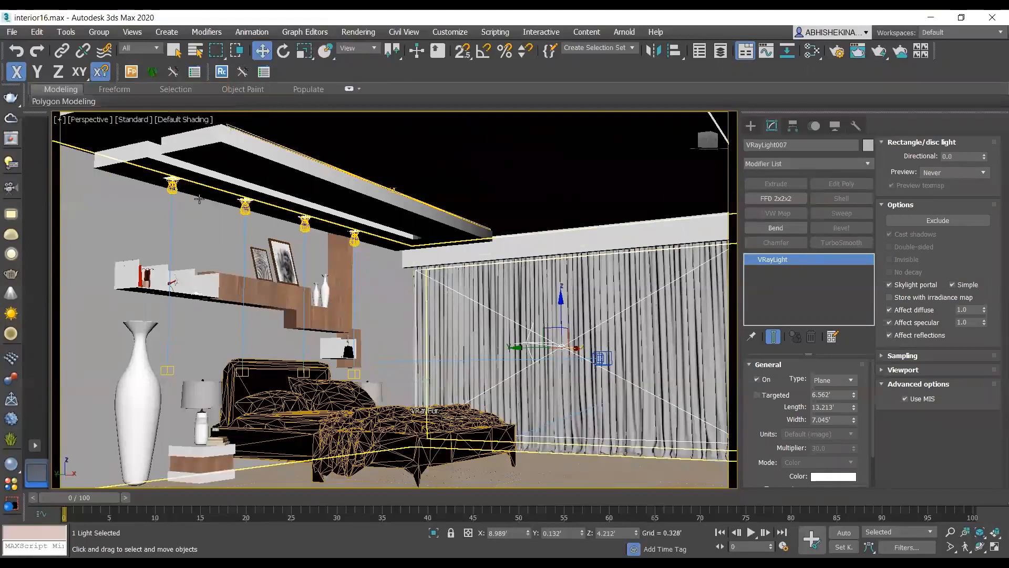
{"action": "left_click", "coordinate": [356, 240]}
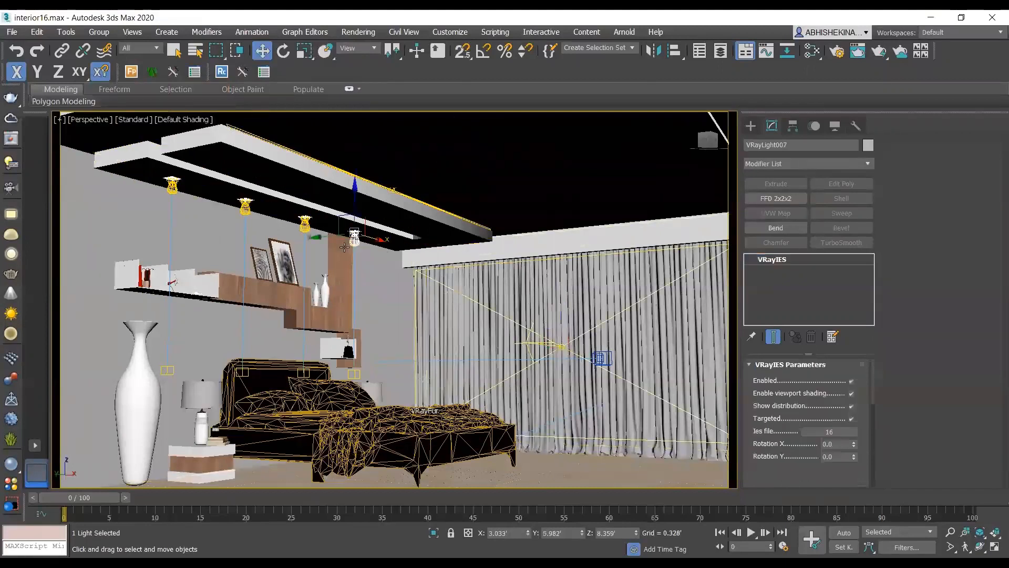
{"action": "left_click", "coordinate": [396, 189]}
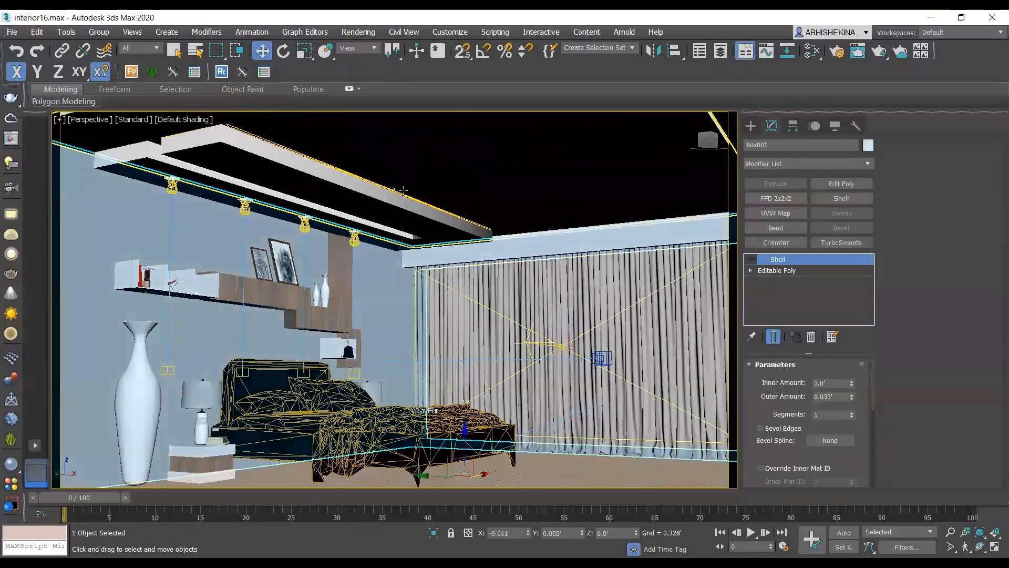
{"action": "left_click", "coordinate": [395, 189]}
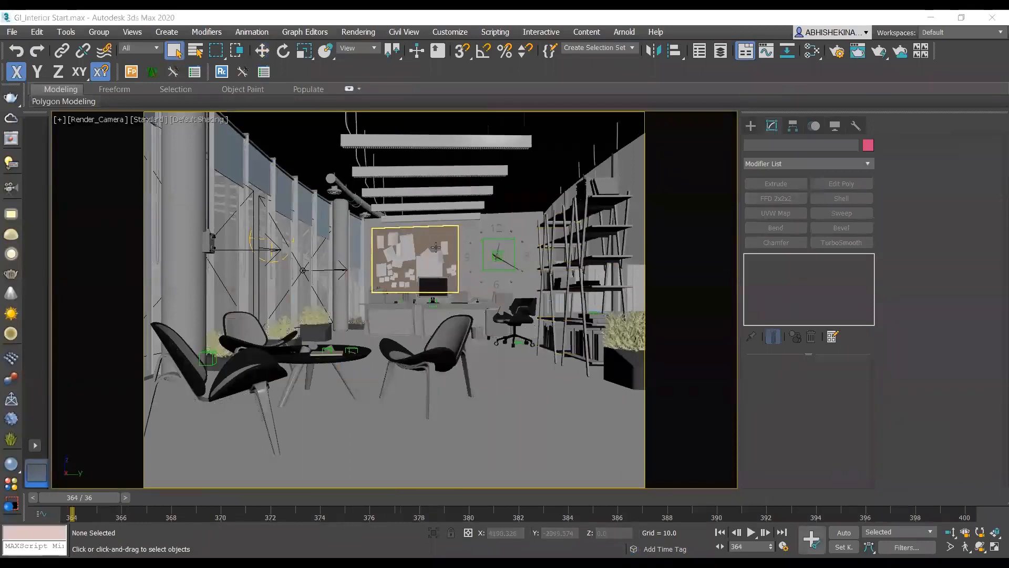
Step: View the office building from outside in perspective, starting from the lounge chair's cushions, and select the VRaySun light to inspect its parameters
{"action": "key", "text": "w"}
{"action": "left_click", "coordinate": [461, 339]}
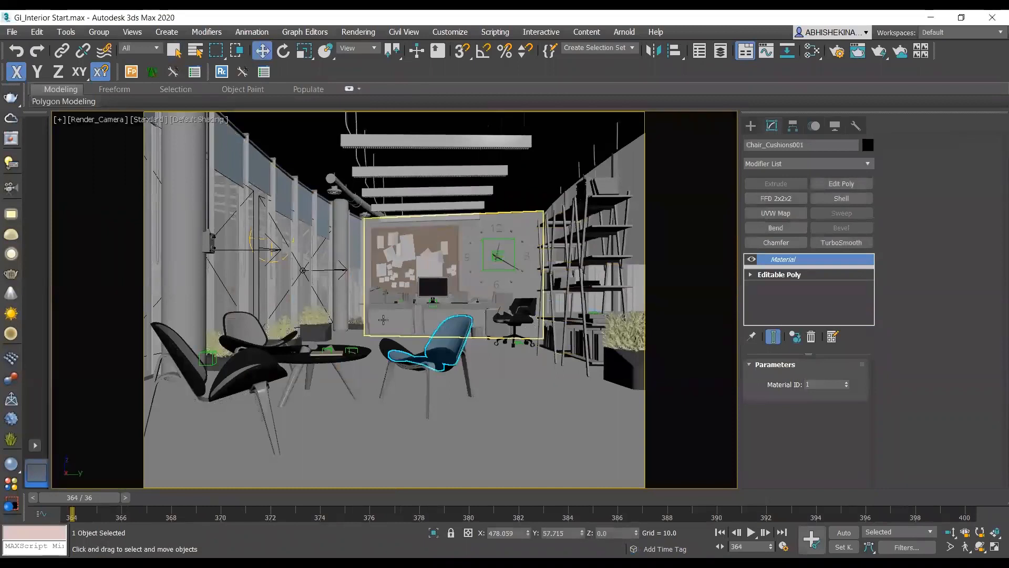
{"action": "key", "text": "p"}
{"action": "scroll", "coordinate": [408, 290], "scroll_direction": "up", "scroll_amount": 10}
{"action": "scroll", "coordinate": [376, 333], "scroll_direction": "down", "scroll_amount": 15}
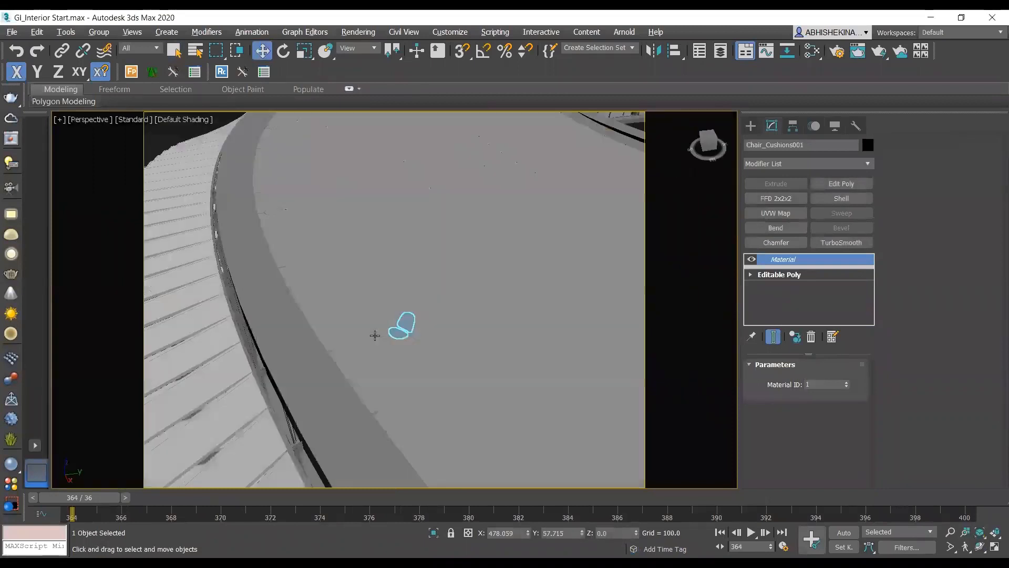
{"action": "scroll", "coordinate": [382, 332], "scroll_direction": "down", "scroll_amount": 5}
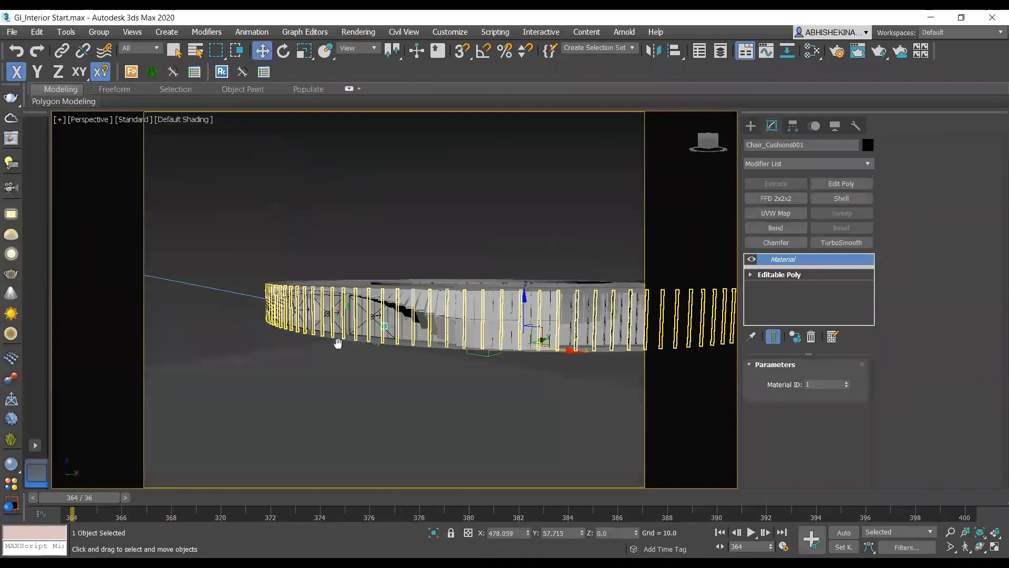
{"action": "left_click_drag", "start_coordinate": [186, 281], "coordinate": [226, 341]}
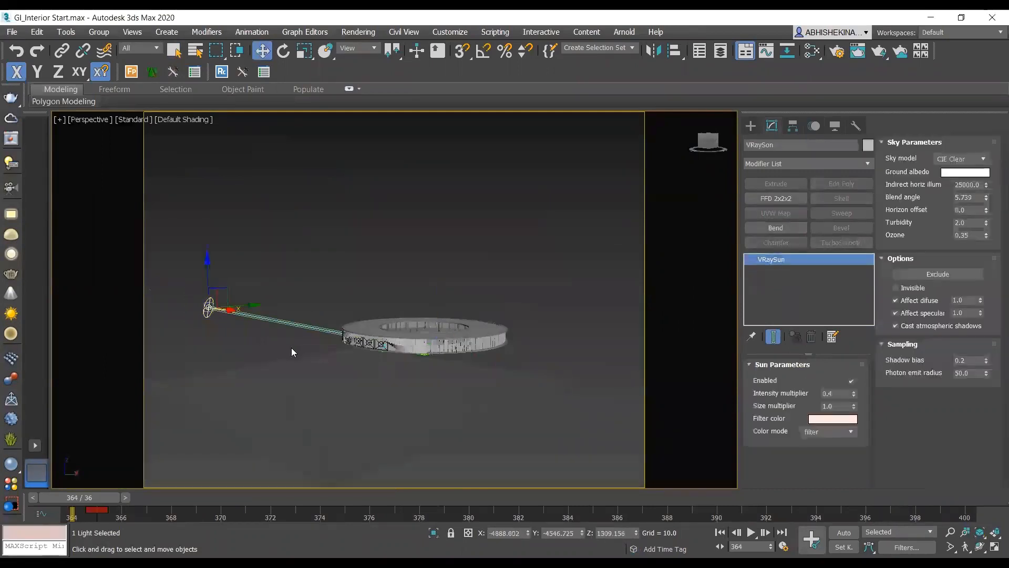
Step: Examine the window lights and exterior facade panels up close from outside, and return to the Render_Camera view
{"action": "scroll", "coordinate": [284, 326], "scroll_direction": "up", "scroll_amount": 10}
{"action": "scroll", "coordinate": [414, 403], "scroll_direction": "up", "scroll_amount": 5}
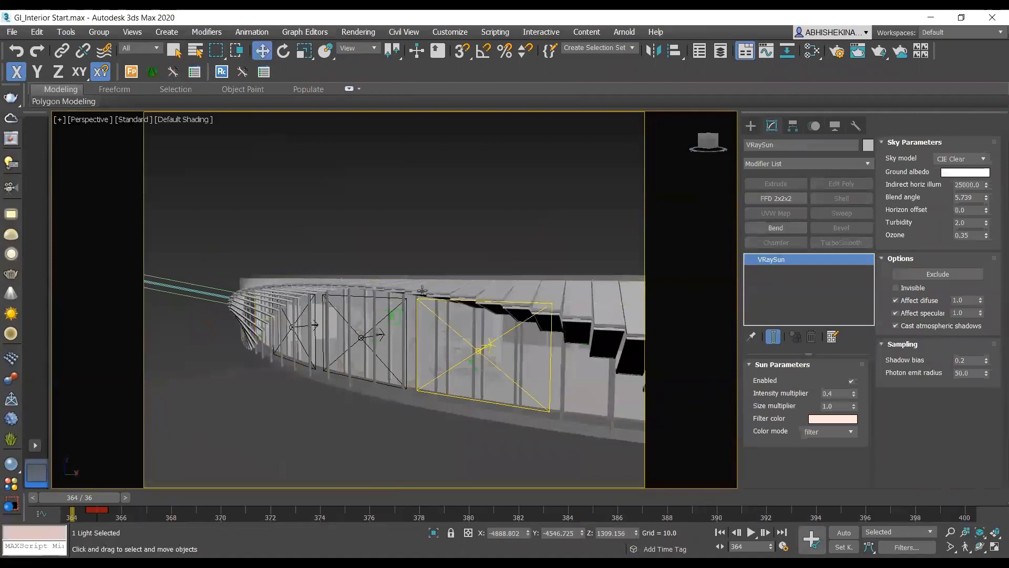
{"action": "scroll", "coordinate": [471, 351], "scroll_direction": "up", "scroll_amount": 5}
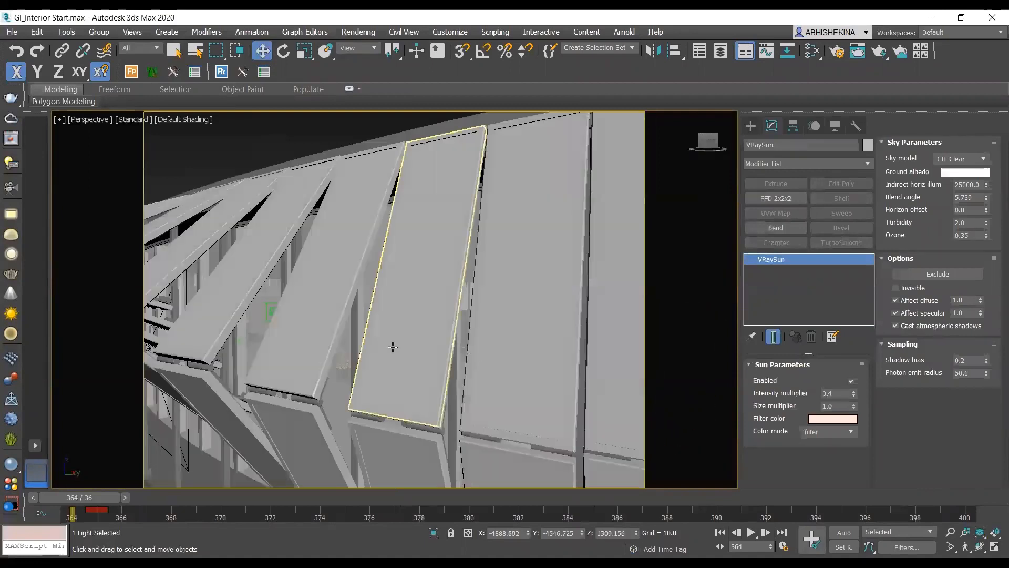
{"action": "scroll", "coordinate": [392, 348], "scroll_direction": "up", "scroll_amount": 4}
{"action": "middle_click_drag", "start_coordinate": [390, 353], "coordinate": [83, 338]}
{"action": "key", "text": "c"}
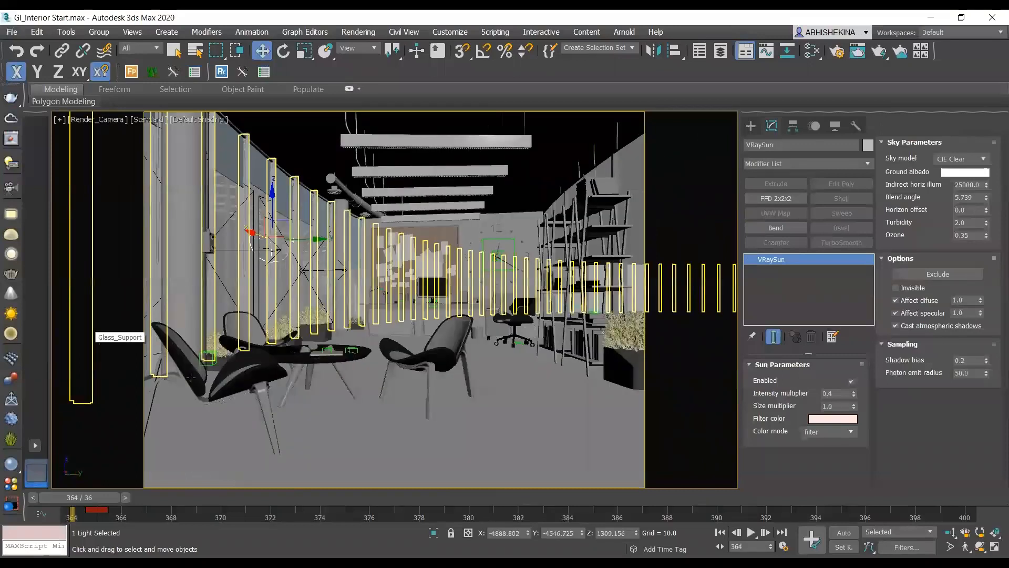
Step: Inspect the office interior in perspective around the selected lounge chair, desk, pinboard and shelves, and return to the Render_Camera view
{"action": "left_click", "coordinate": [426, 348]}
{"action": "key", "text": "p"}
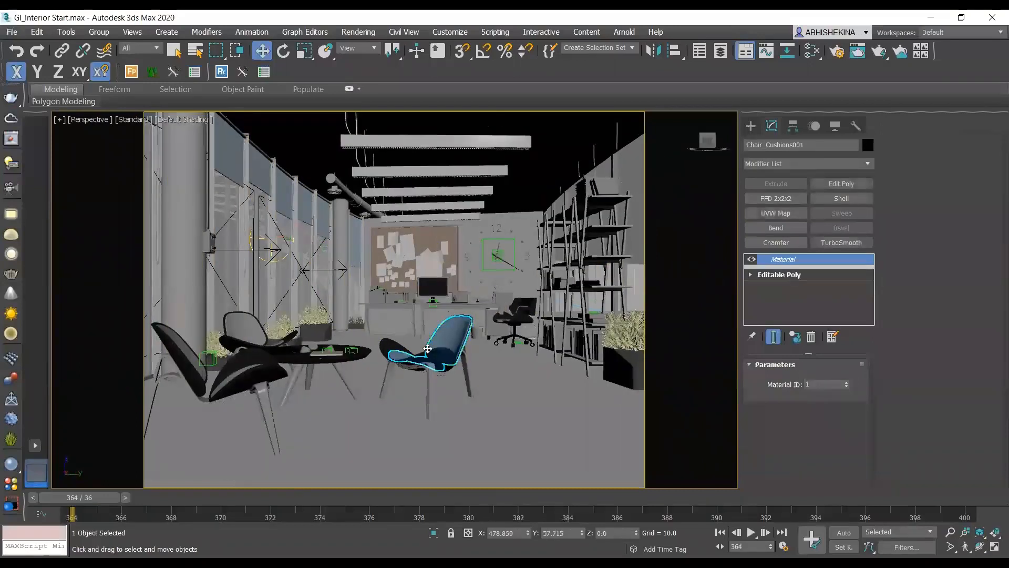
{"action": "middle_click_drag", "start_coordinate": [428, 348], "coordinate": [469, 368], "text": "alt"}
{"action": "scroll", "coordinate": [464, 316], "scroll_direction": "up", "scroll_amount": 4}
{"action": "scroll", "coordinate": [464, 316], "scroll_direction": "down", "scroll_amount": 1}
{"action": "scroll", "coordinate": [463, 337], "scroll_direction": "down", "scroll_amount": 4}
{"action": "scroll", "coordinate": [407, 263], "scroll_direction": "up", "scroll_amount": 4}
{"action": "middle_click_drag", "start_coordinate": [408, 263], "coordinate": [437, 332]}
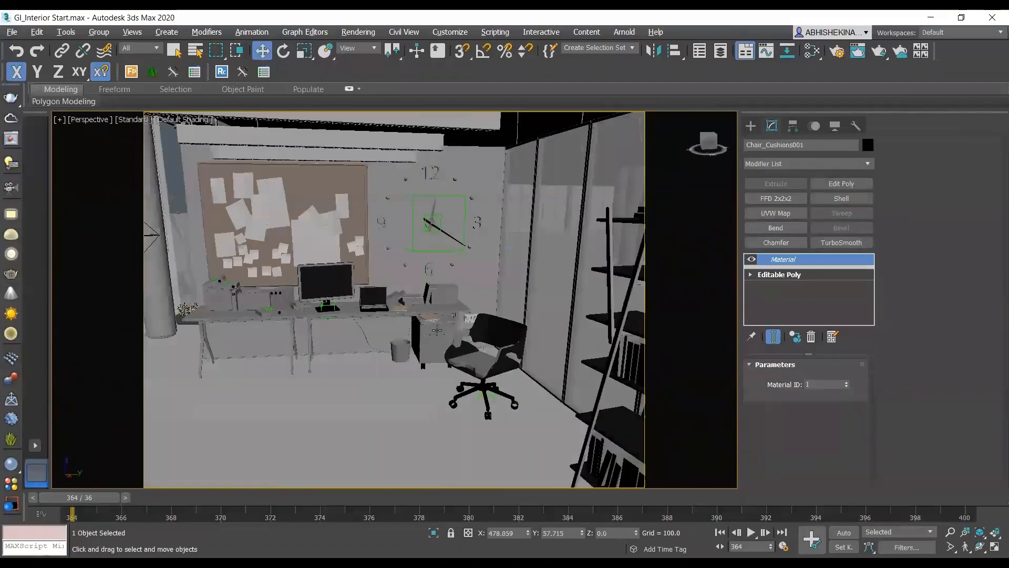
{"action": "scroll", "coordinate": [437, 332], "scroll_direction": "up", "scroll_amount": 1}
{"action": "scroll", "coordinate": [390, 351], "scroll_direction": "up", "scroll_amount": 2}
{"action": "middle_click_drag", "start_coordinate": [371, 350], "coordinate": [466, 351], "text": "alt"}
{"action": "scroll", "coordinate": [412, 368], "scroll_direction": "up", "scroll_amount": 1}
{"action": "scroll", "coordinate": [364, 356], "scroll_direction": "up", "scroll_amount": 1}
{"action": "scroll", "coordinate": [379, 349], "scroll_direction": "down", "scroll_amount": 2}
{"action": "middle_click_drag", "start_coordinate": [379, 349], "coordinate": [392, 365]}
{"action": "scroll", "coordinate": [401, 369], "scroll_direction": "up", "scroll_amount": 1}
{"action": "scroll", "coordinate": [393, 364], "scroll_direction": "up", "scroll_amount": 1}
{"action": "key", "text": "c"}
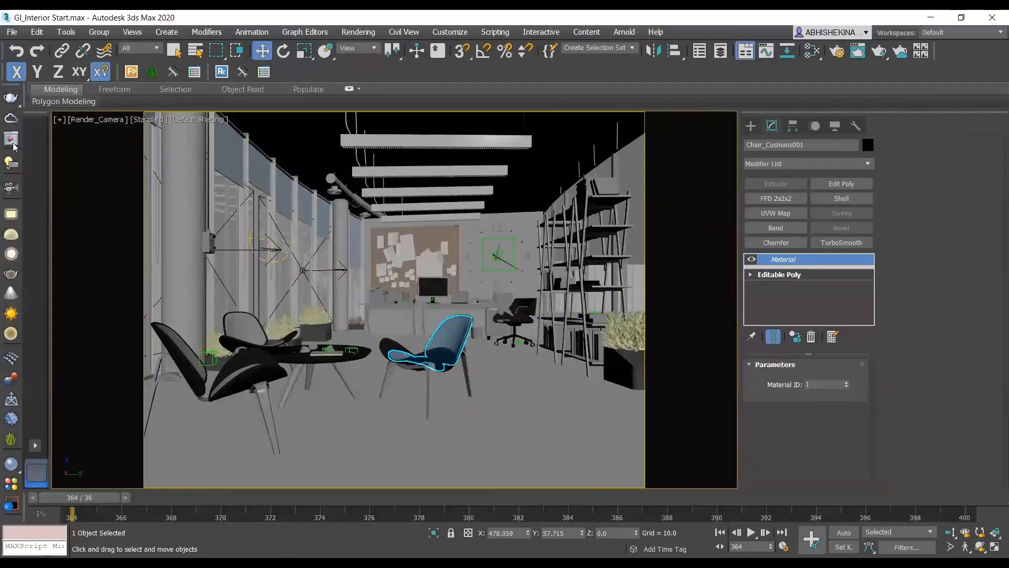
Step: Set the V-Ray image sampler type to Progressive with a noise threshold of 0.05 in the render setup
{"action": "left_click", "coordinate": [837, 53]}
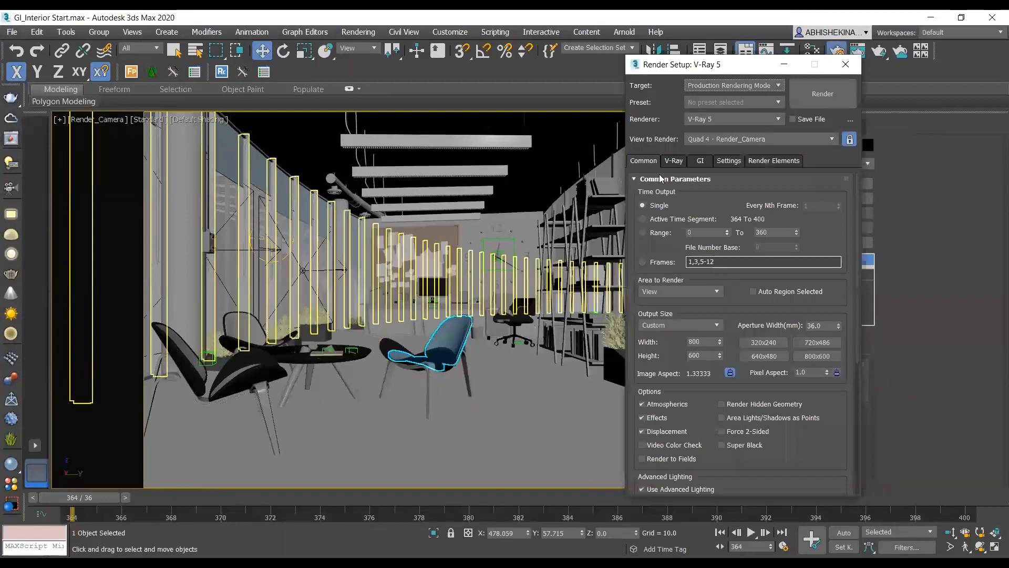
{"action": "left_click", "coordinate": [670, 162]}
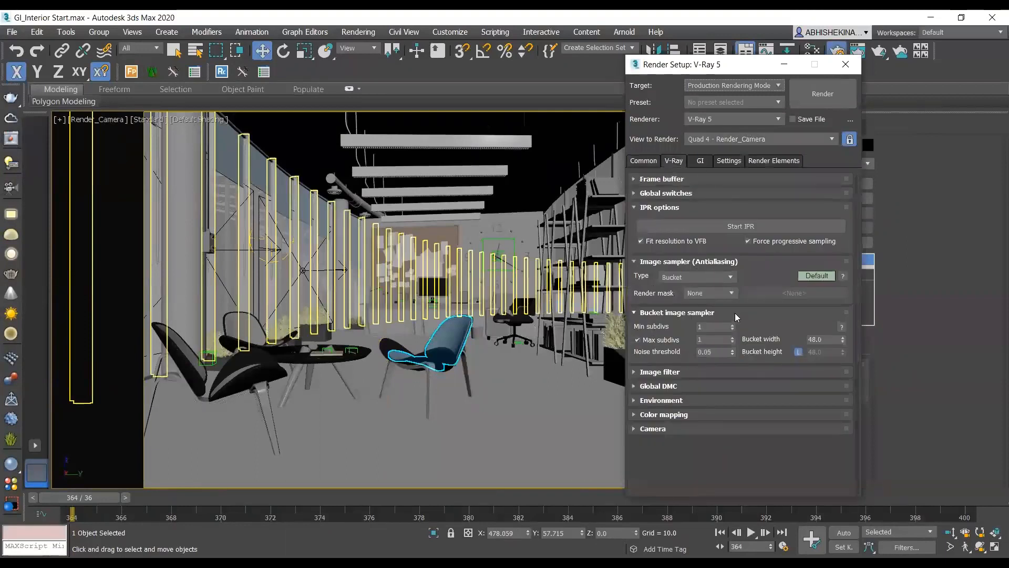
{"action": "left_click", "coordinate": [698, 277]}
{"action": "left_click", "coordinate": [693, 297]}
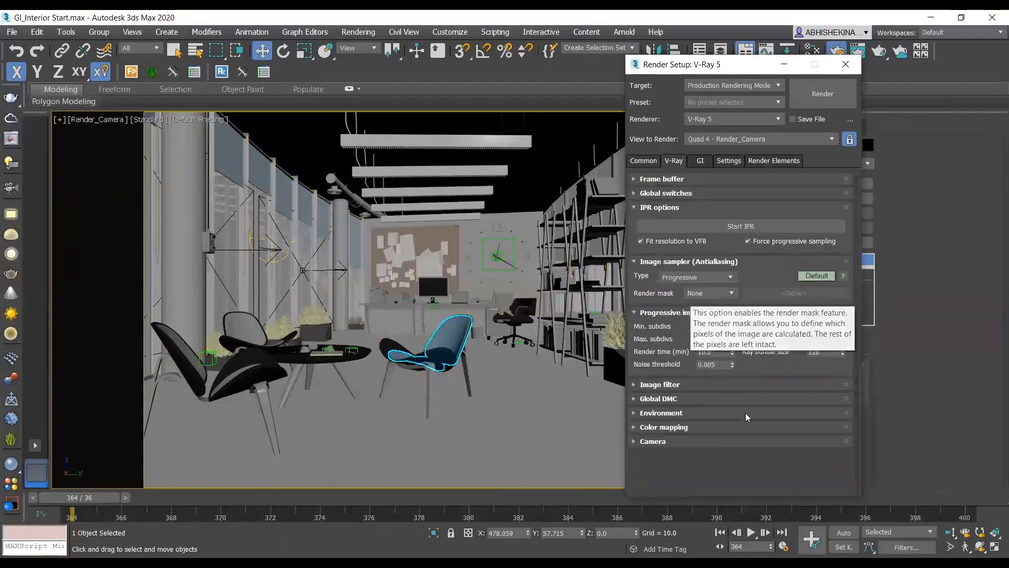
{"action": "left_click", "coordinate": [723, 363]}
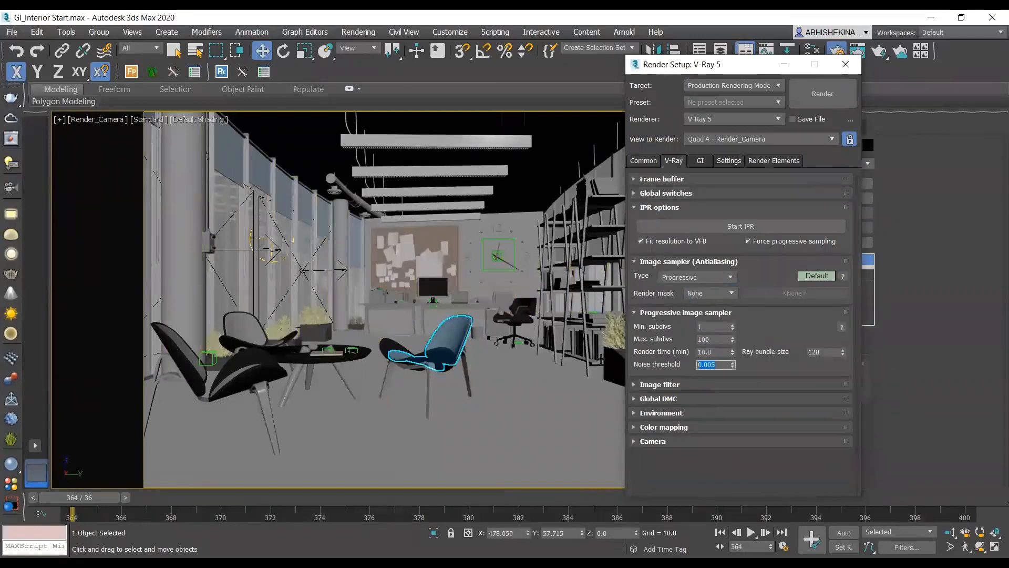
{"action": "type", "text": "0.05"}
{"action": "key", "text": "Return"}
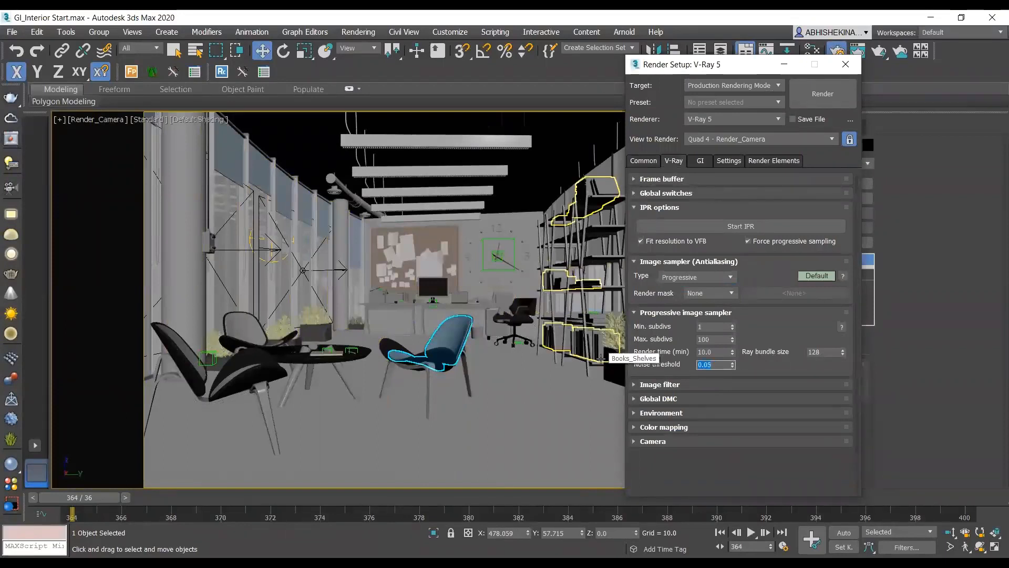
Step: Enable global illumination and expand the Light cache settings
{"action": "left_click", "coordinate": [701, 161]}
{"action": "left_click", "coordinate": [638, 193]}
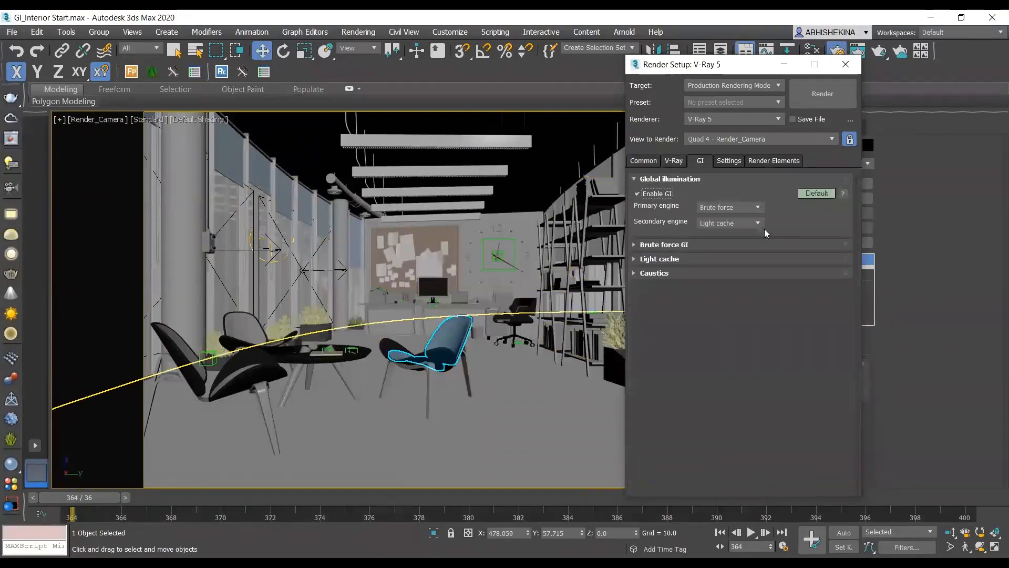
{"action": "left_click", "coordinate": [662, 260]}
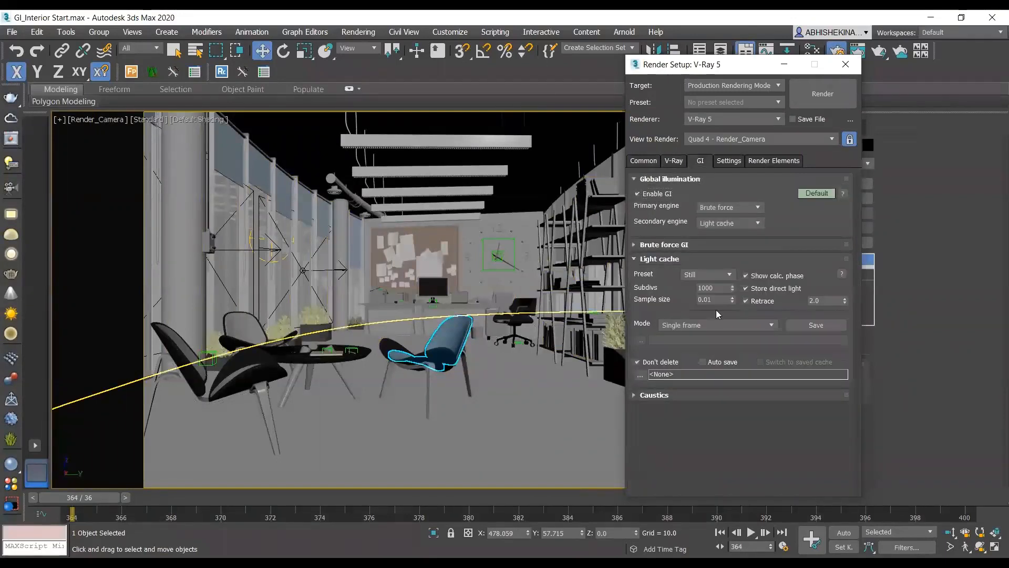
Step: Check the V-Ray system settings and delete the VRayGlobalIllumination and VRayLighting render elements
{"action": "left_click", "coordinate": [727, 162]}
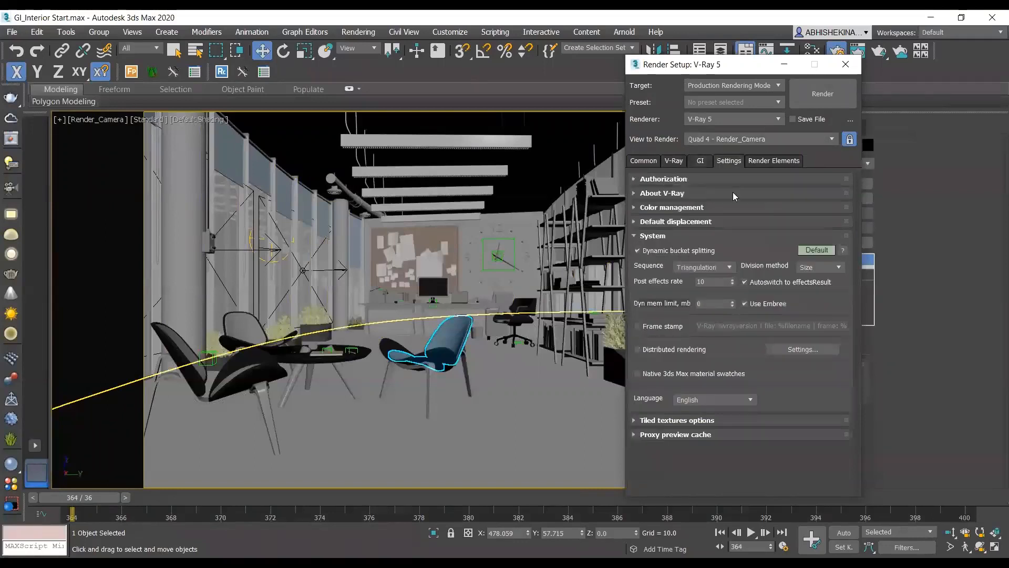
{"action": "left_click", "coordinate": [774, 163]}
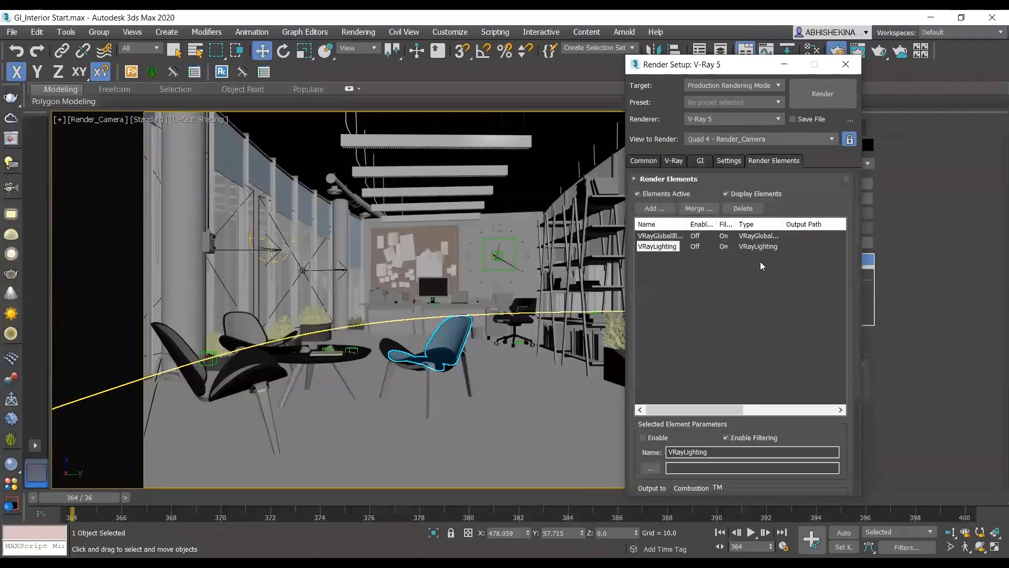
{"action": "left_click", "coordinate": [670, 240]}
{"action": "left_click", "coordinate": [739, 209]}
{"action": "left_click", "coordinate": [683, 238]}
{"action": "left_click", "coordinate": [741, 209]}
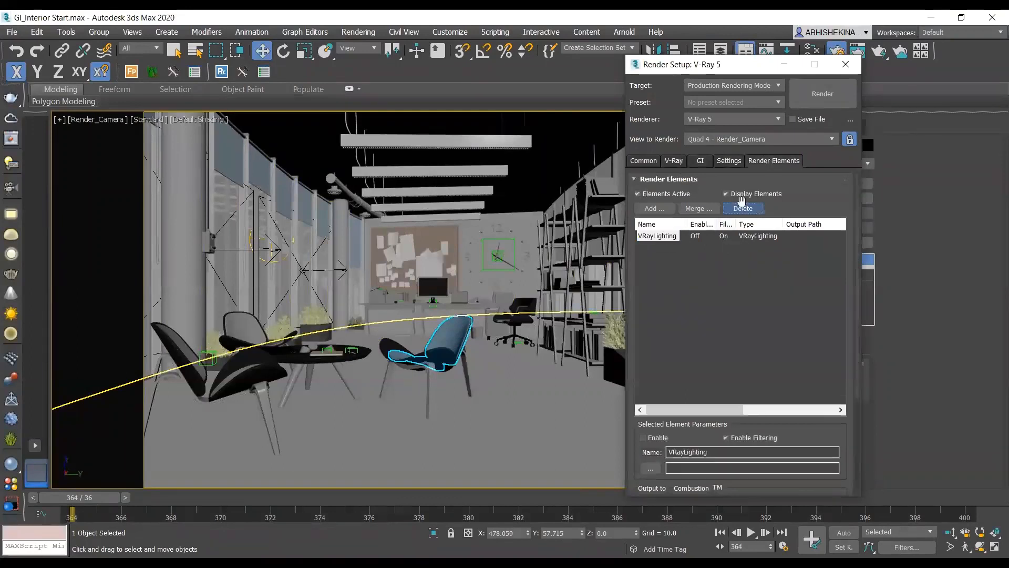
Step: Add a VRayDenoiser render element
{"action": "left_click", "coordinate": [663, 213]}
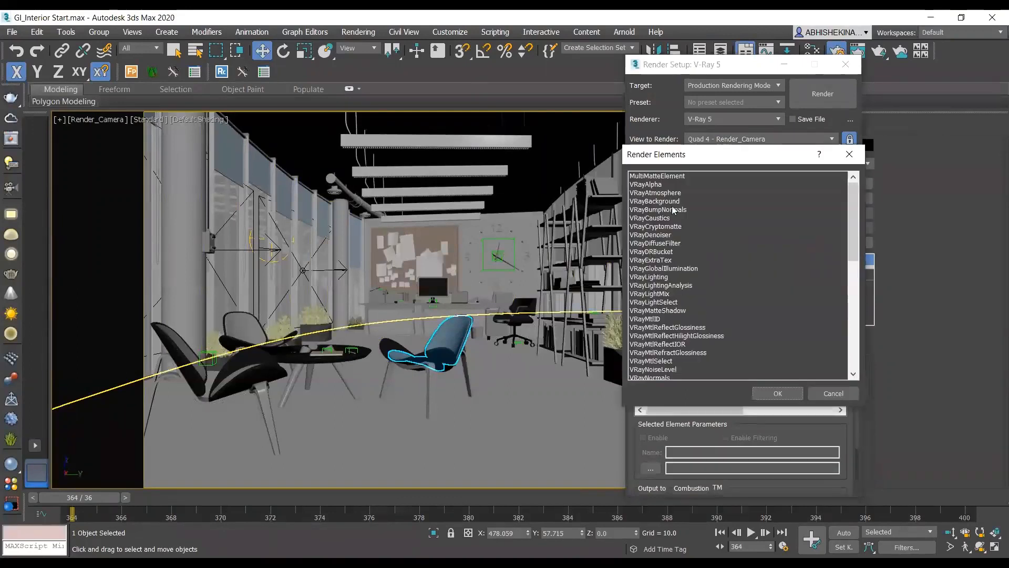
{"action": "left_click", "coordinate": [652, 235]}
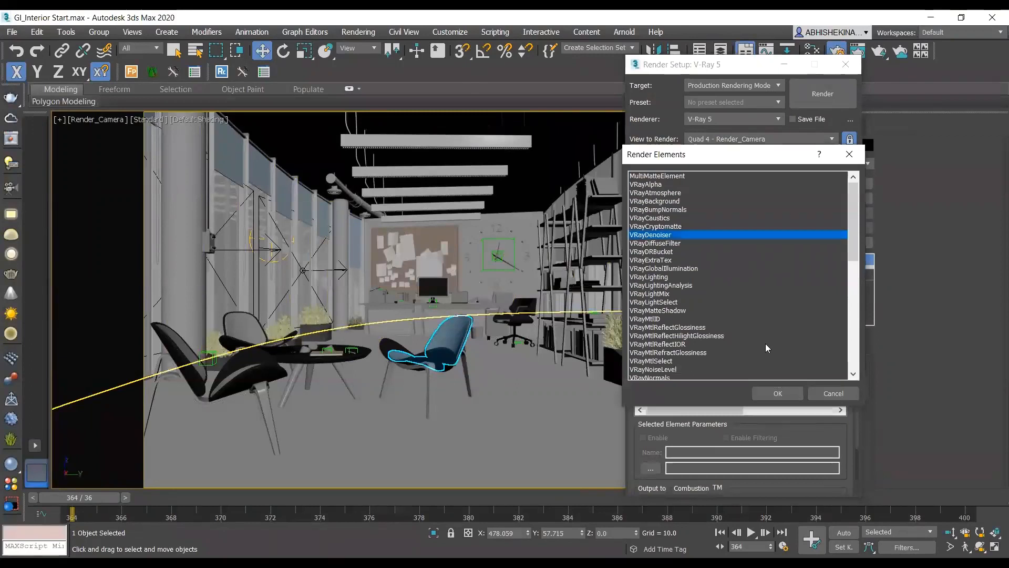
{"action": "left_click", "coordinate": [773, 394]}
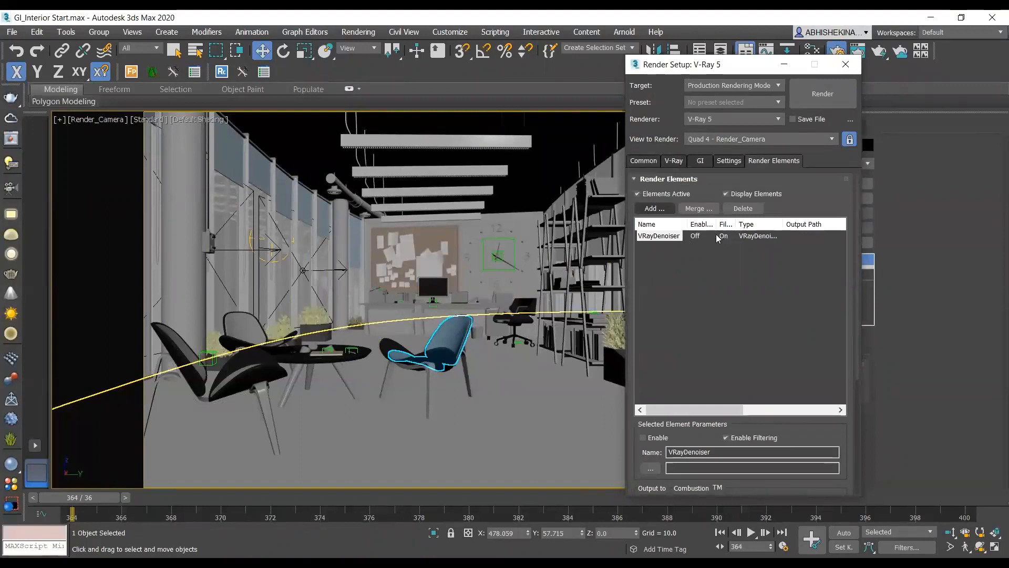
Step: Try a noise threshold of 0.005 for the progressive image sampler and restore it to 0.05
{"action": "left_click", "coordinate": [700, 160]}
{"action": "left_click", "coordinate": [644, 160]}
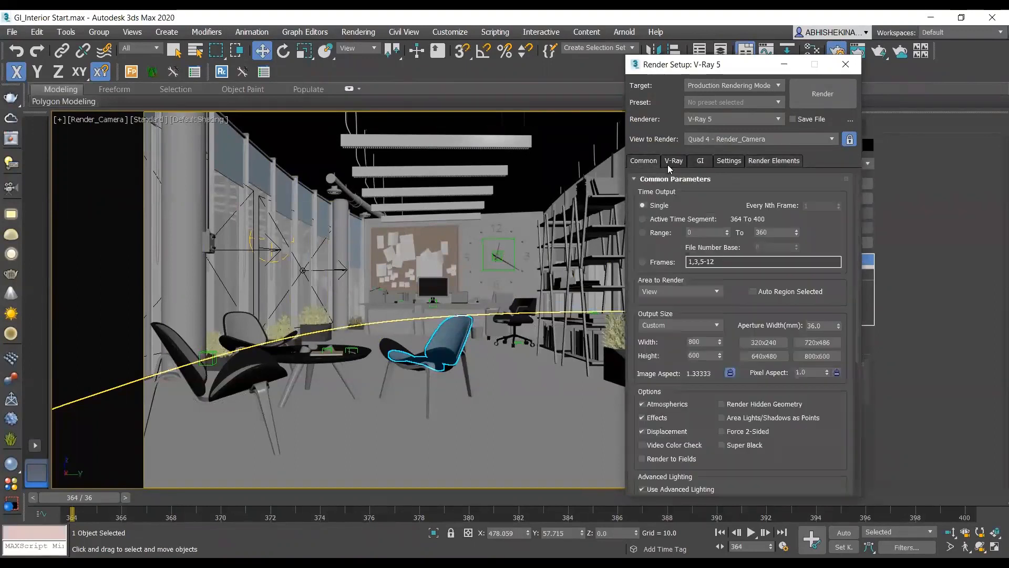
{"action": "left_click", "coordinate": [673, 161]}
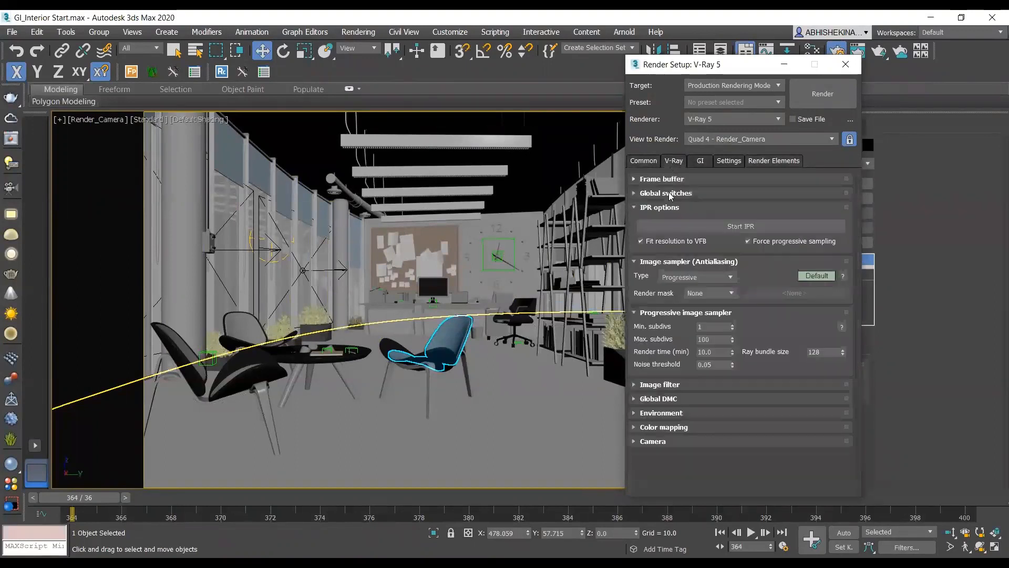
{"action": "double_click", "coordinate": [716, 364]}
{"action": "type", "text": "0.005"}
{"action": "key", "text": "Return"}
{"action": "type", "text": ".0.05"}
Step: Set the progressive image sampler's render time to 0 minutes
{"action": "double_click", "coordinate": [716, 352]}
{"action": "type", "text": "0"}
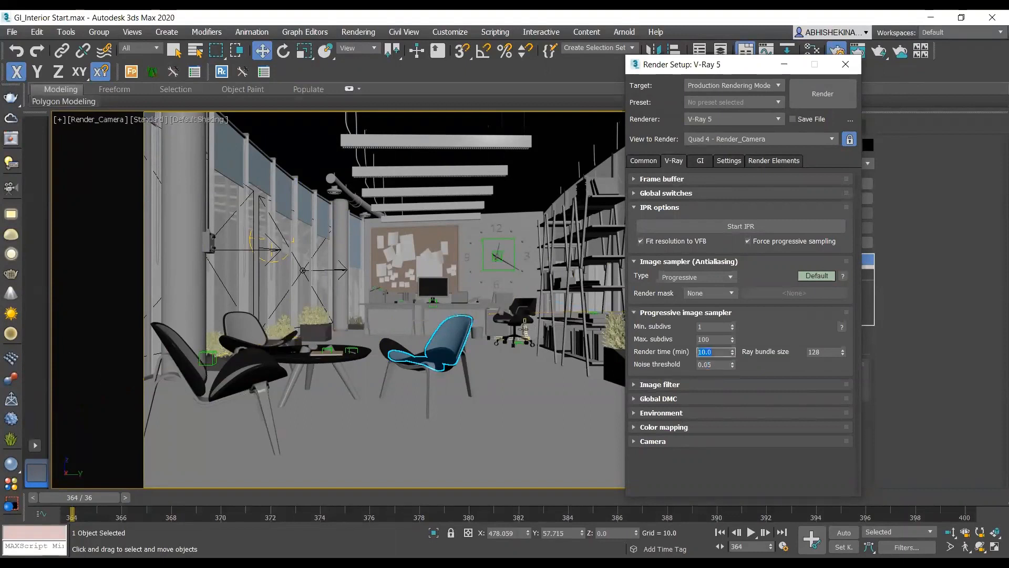
{"action": "key", "text": "Return"}
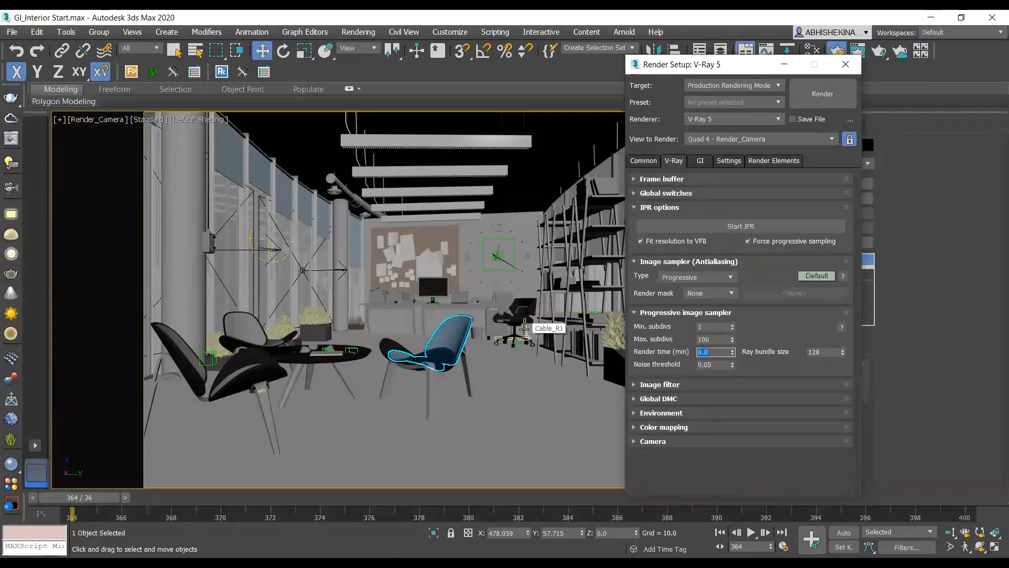
Step: Review the image filter, Global DMC, color mapping, GI, render element, system and common output settings of the render setup
{"action": "left_click", "coordinate": [636, 387]}
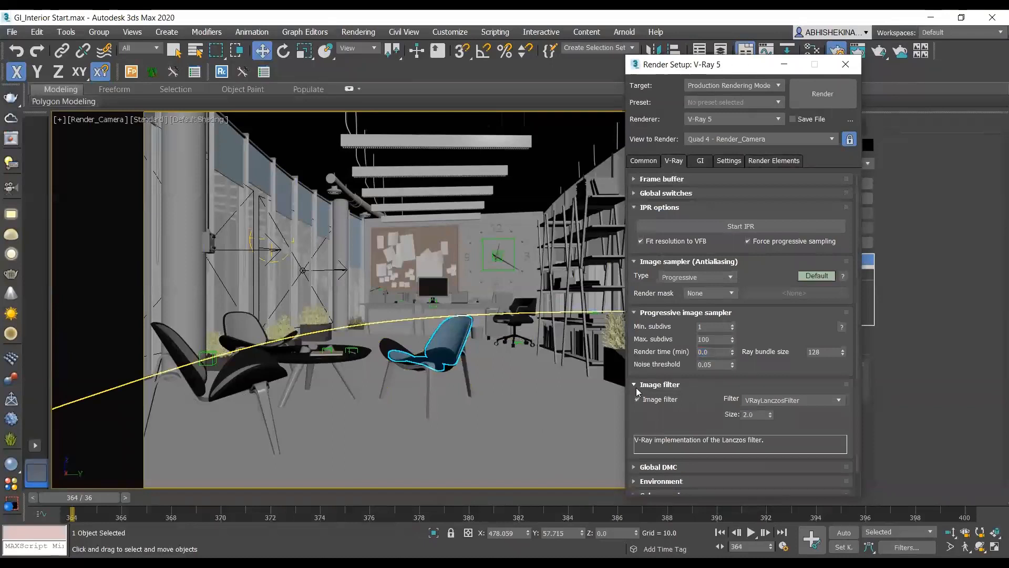
{"action": "left_click", "coordinate": [637, 388]}
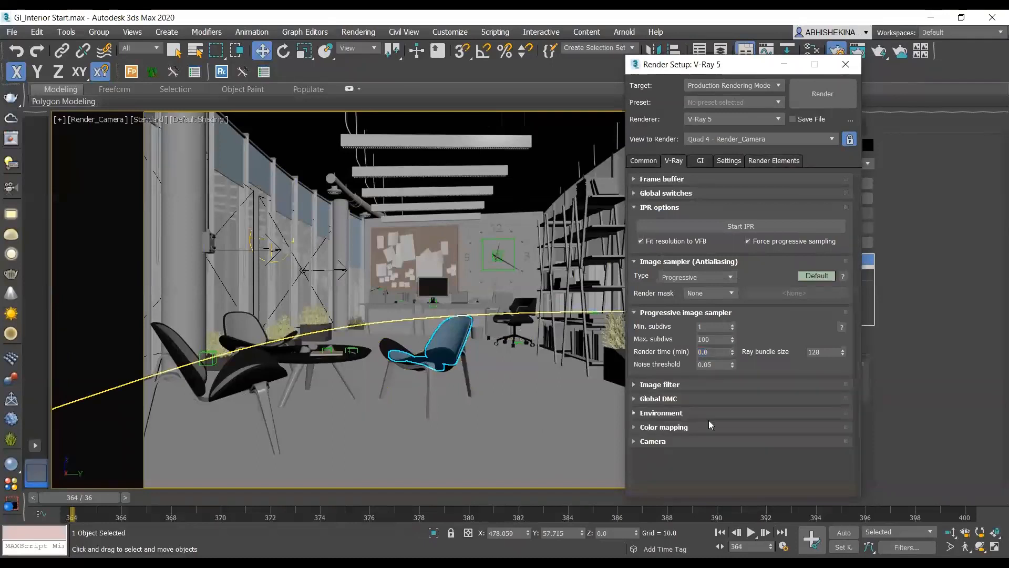
{"action": "left_click", "coordinate": [660, 400]}
{"action": "left_click", "coordinate": [647, 399]}
{"action": "left_click", "coordinate": [652, 429]}
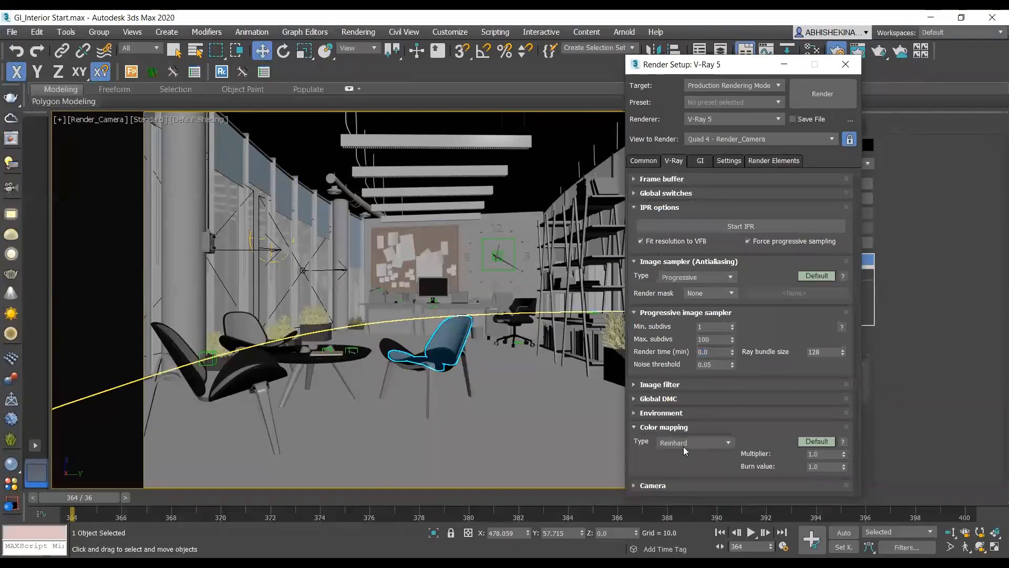
{"action": "left_click", "coordinate": [660, 430]}
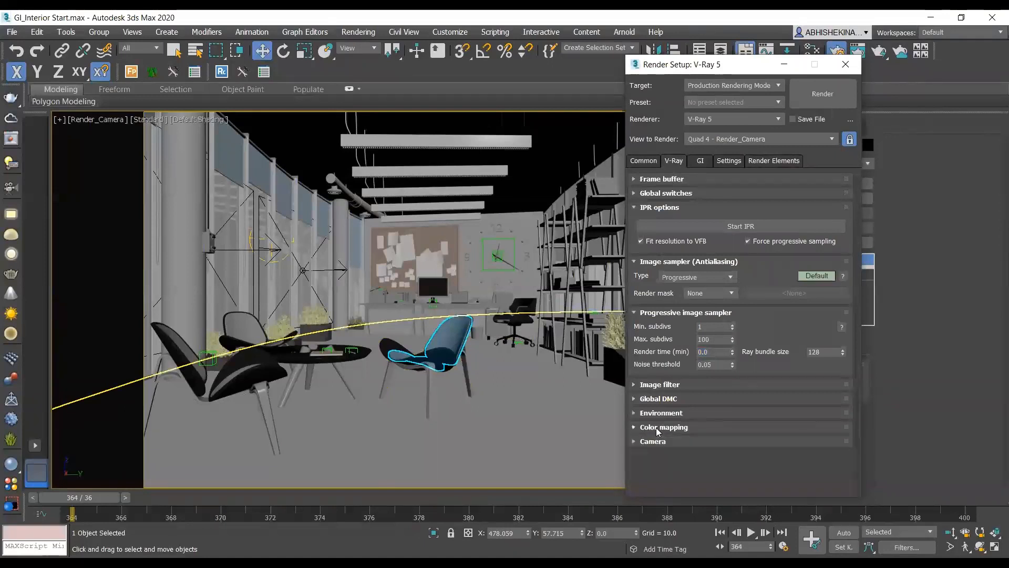
{"action": "left_click", "coordinate": [707, 160]}
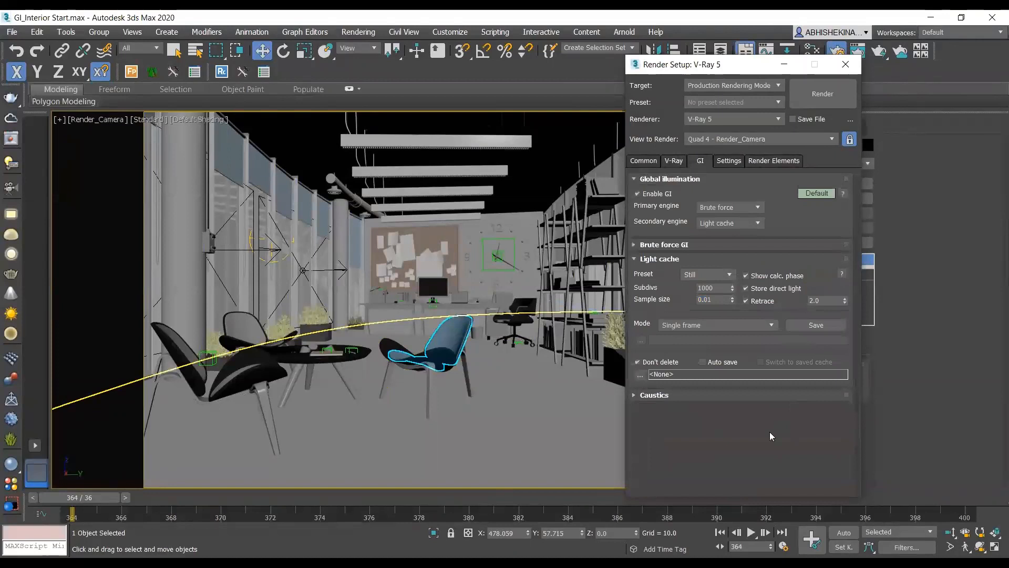
{"action": "left_click", "coordinate": [774, 160]}
{"action": "left_click", "coordinate": [728, 160]}
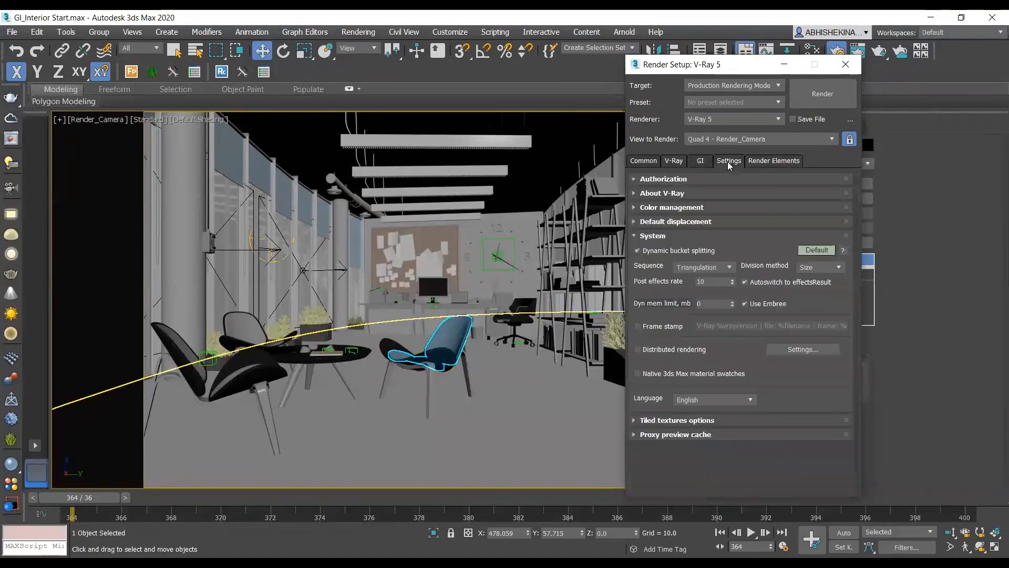
{"action": "left_click", "coordinate": [643, 160]}
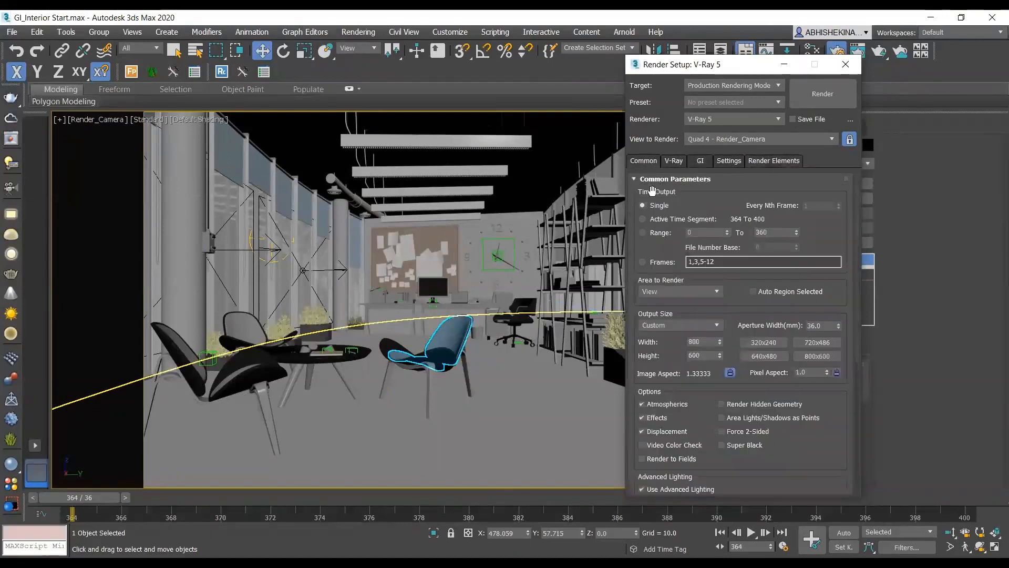
Step: Open the V-Ray Frame Buffer, reduce its window to fit the screen and render the Render_Camera view
{"action": "left_click", "coordinate": [11, 138]}
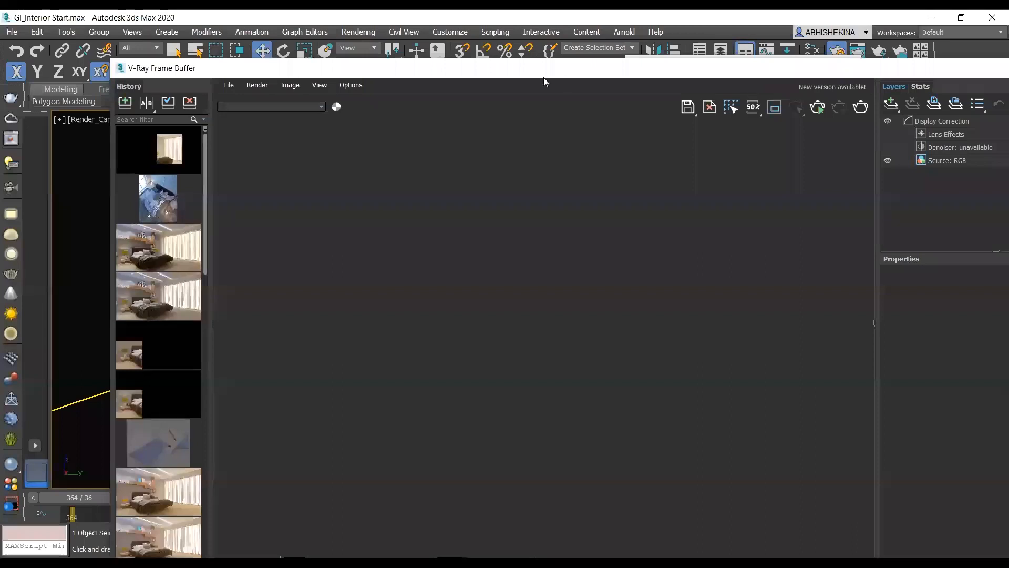
{"action": "left_click_drag", "start_coordinate": [699, 78], "coordinate": [591, 75]}
{"action": "left_click_drag", "start_coordinate": [742, 68], "coordinate": [645, 129]}
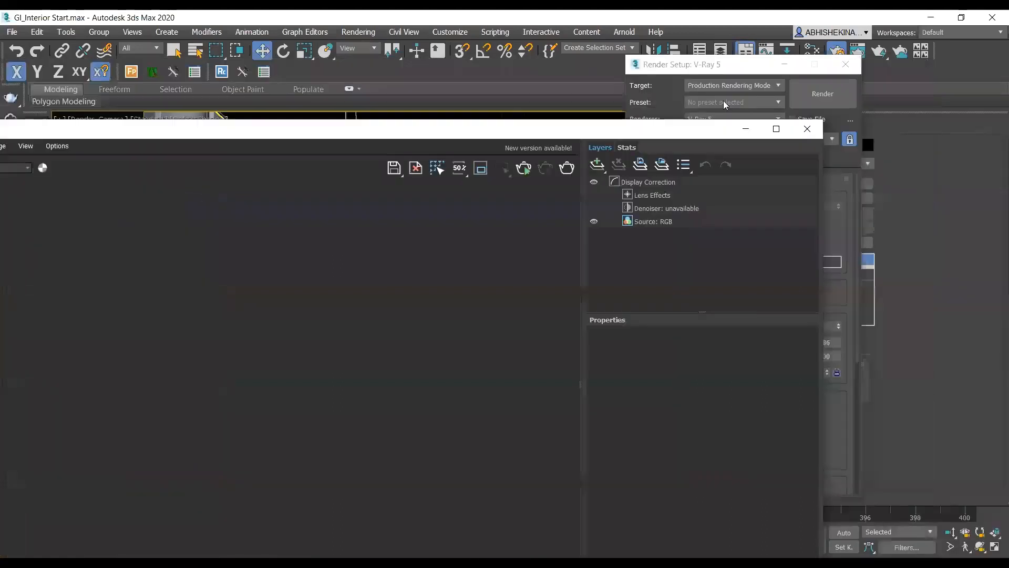
{"action": "left_click", "coordinate": [726, 67]}
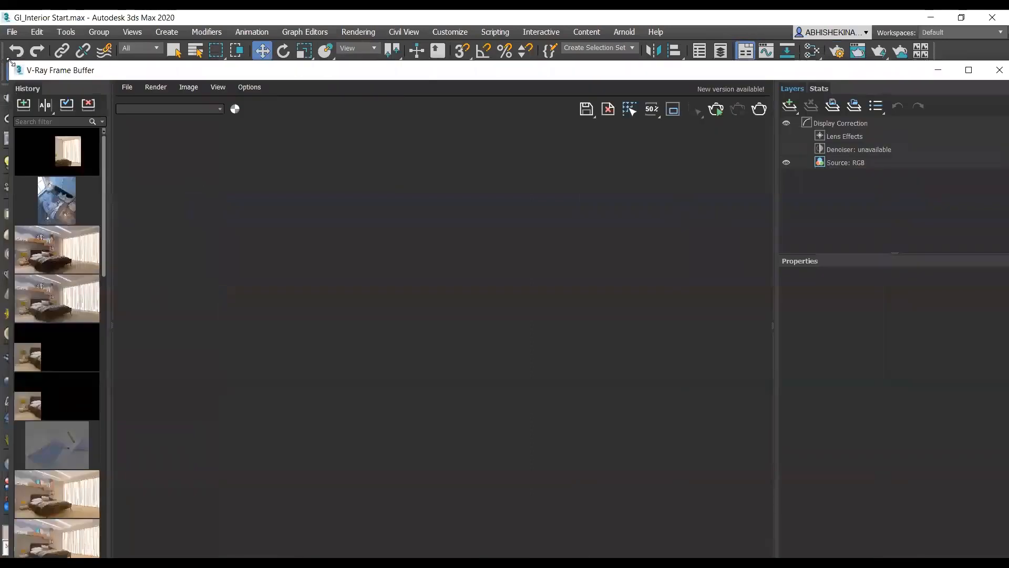
{"action": "left_click_drag", "start_coordinate": [10, 62], "coordinate": [284, 257]}
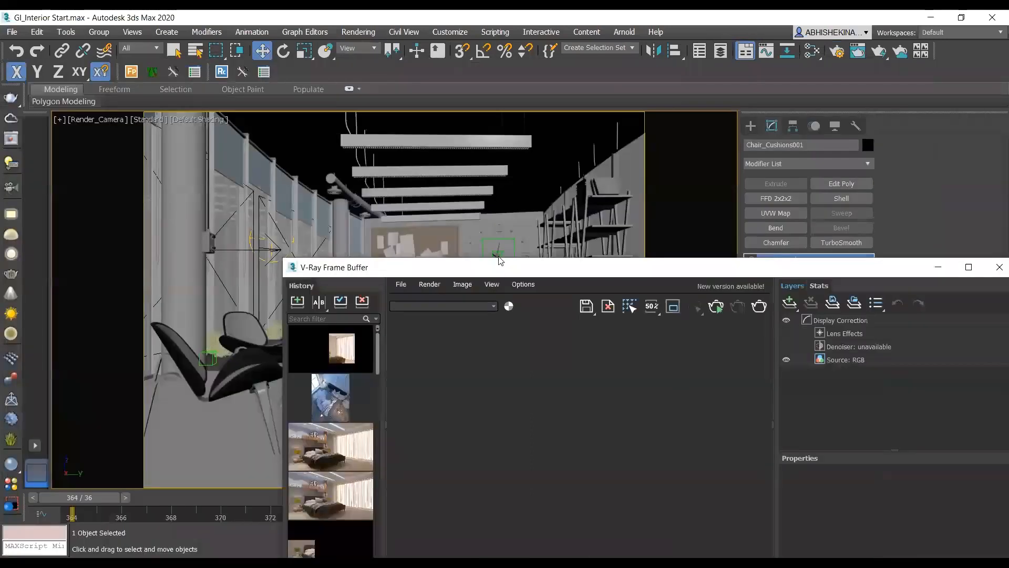
{"action": "left_click_drag", "start_coordinate": [501, 267], "coordinate": [345, 102]}
{"action": "left_click", "coordinate": [562, 143]}
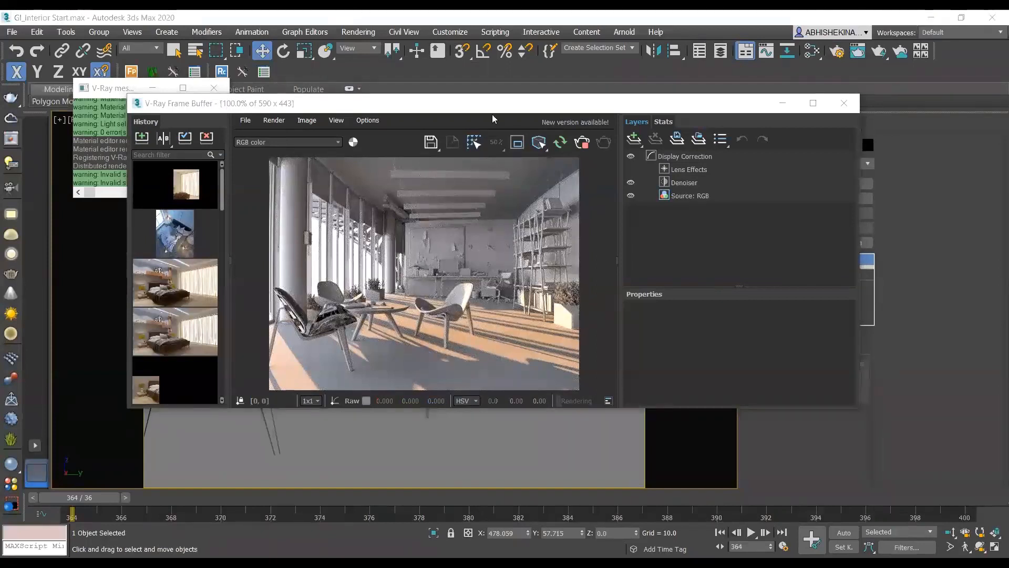
Step: Stop the render and toggle the Denoiser layer off and on to compare the raw and denoised image
{"action": "left_click_drag", "start_coordinate": [481, 109], "coordinate": [513, 90]}
{"action": "left_click", "coordinate": [621, 129]}
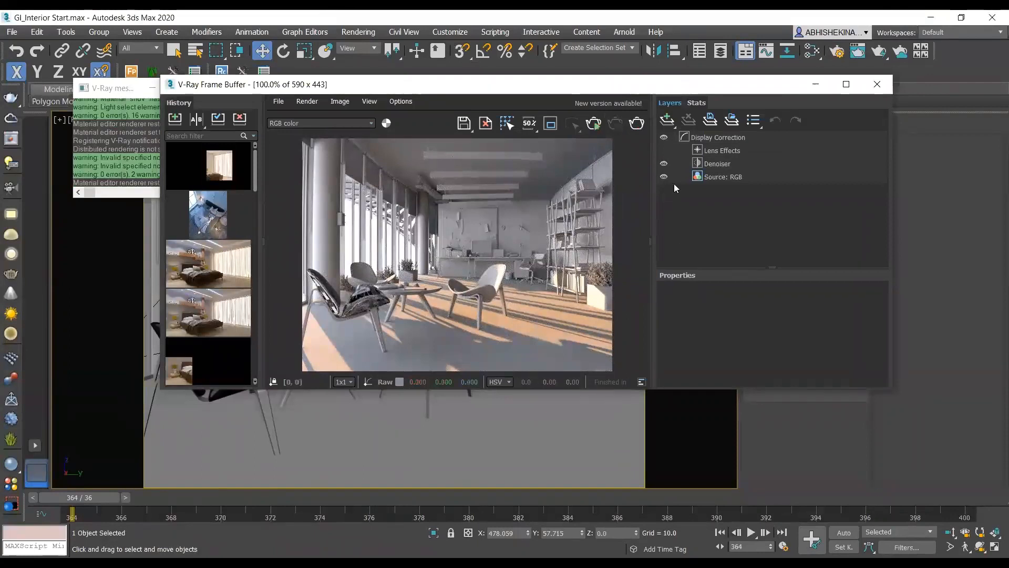
{"action": "left_click", "coordinate": [664, 163]}
{"action": "left_click", "coordinate": [664, 164]}
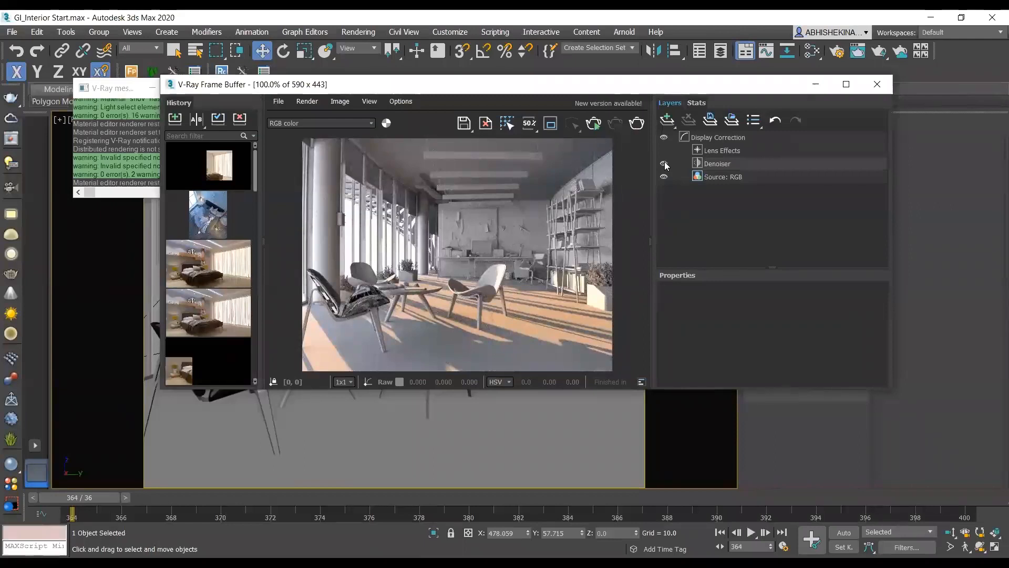
{"action": "left_click", "coordinate": [664, 164]}
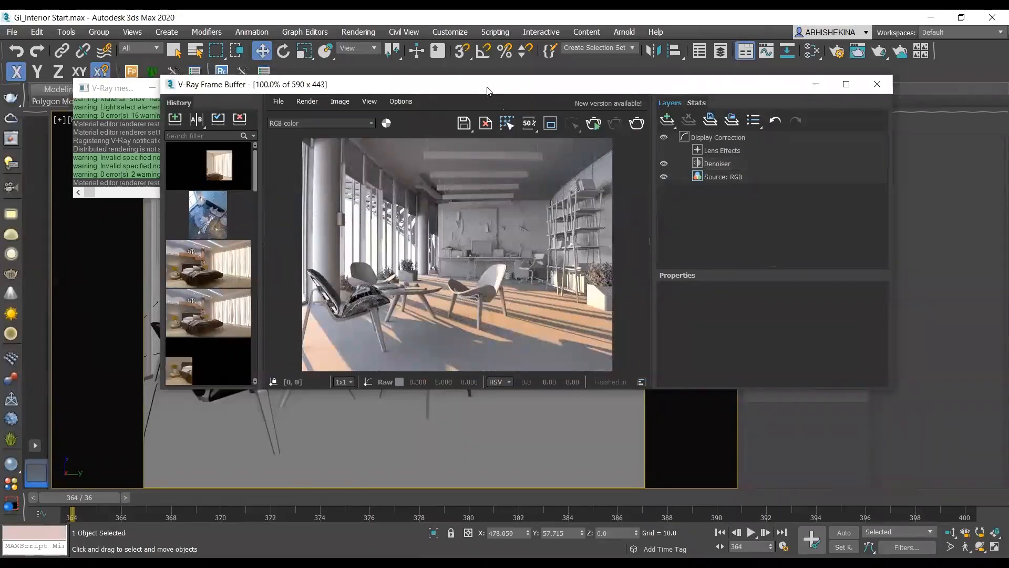
Step: Inspect the render enlarged to 200% in the maximized frame buffer and save it to the render history
{"action": "left_click_drag", "start_coordinate": [487, 90], "coordinate": [528, 189]}
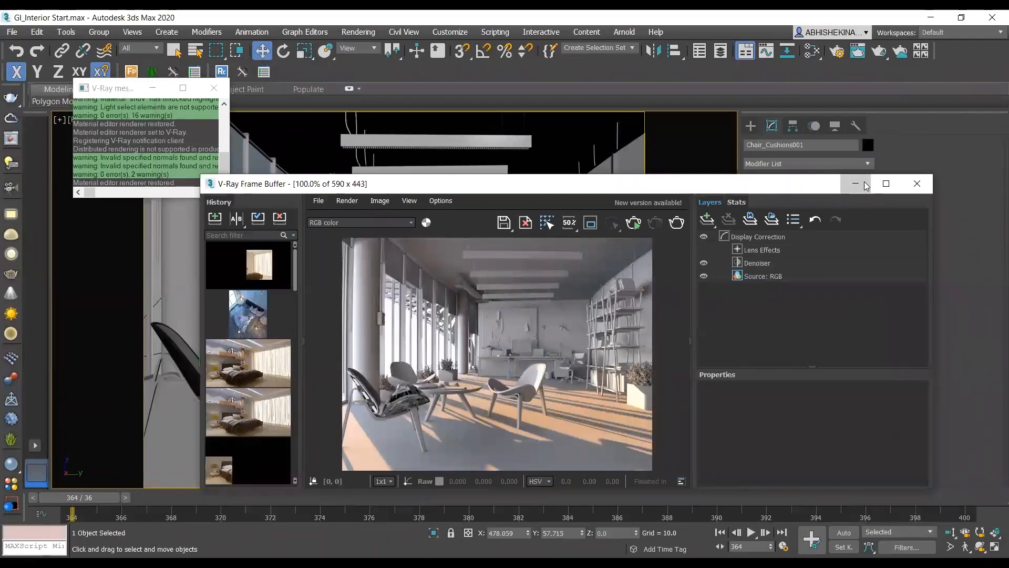
{"action": "left_click", "coordinate": [886, 184]}
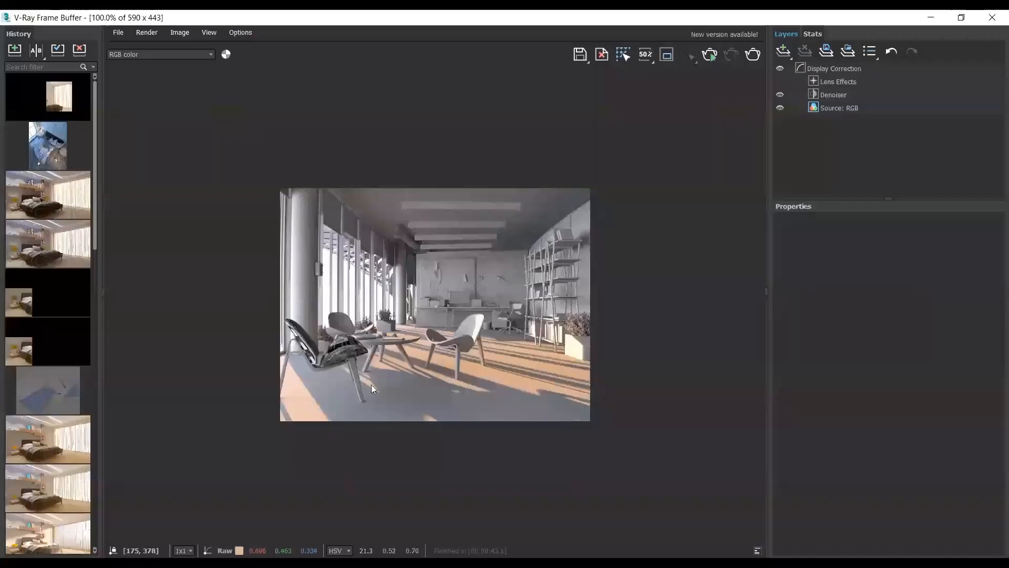
{"action": "scroll", "coordinate": [530, 377], "scroll_direction": "up", "scroll_amount": 2}
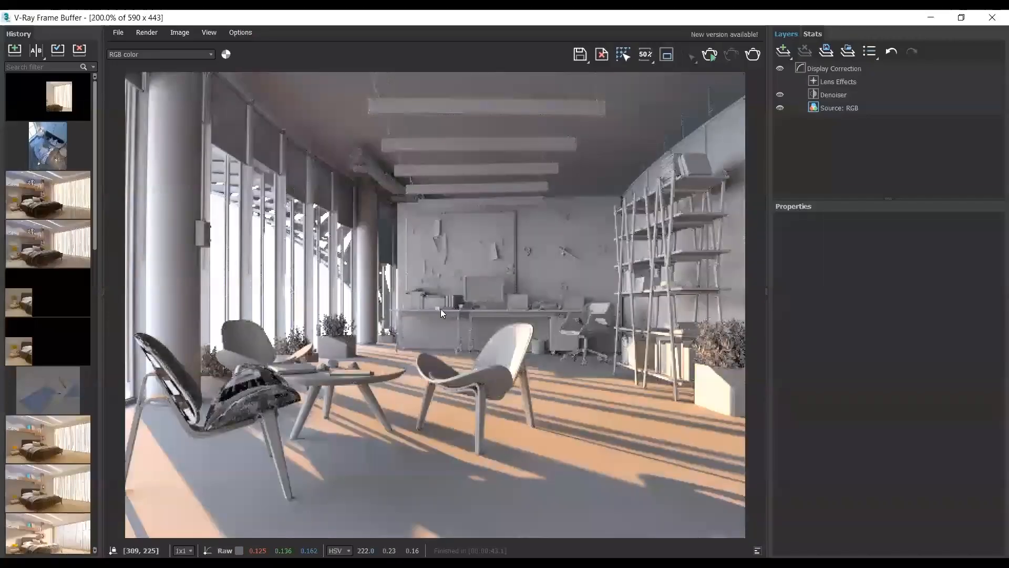
{"action": "scroll", "coordinate": [440, 310], "scroll_direction": "down", "scroll_amount": 2}
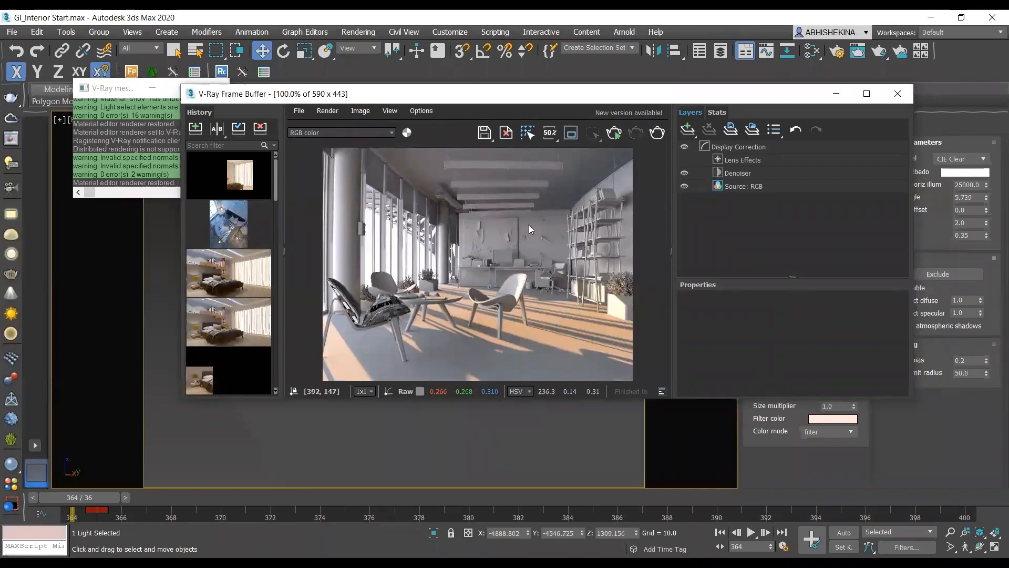
{"action": "left_click", "coordinate": [195, 129]}
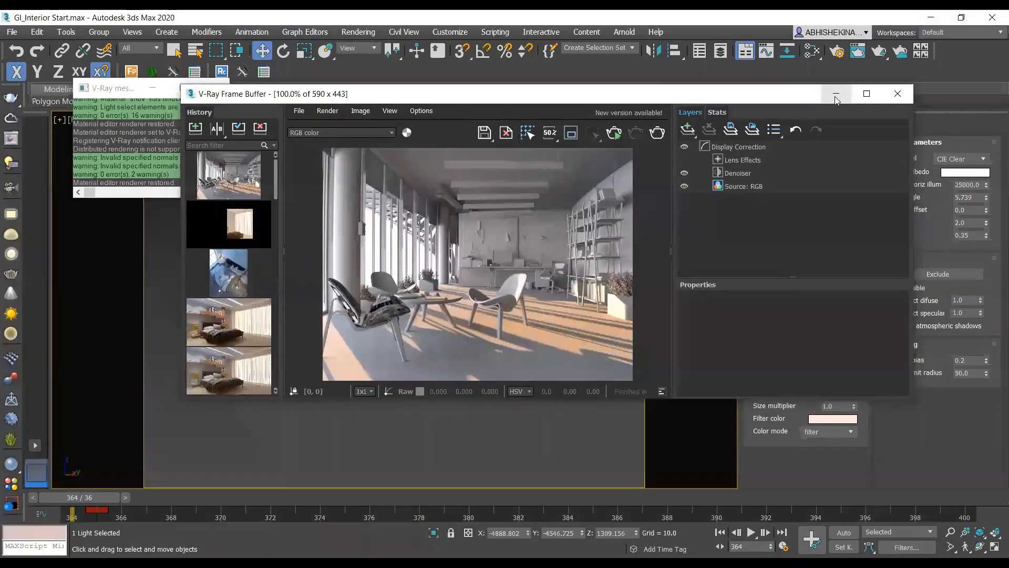
{"action": "left_click", "coordinate": [836, 95]}
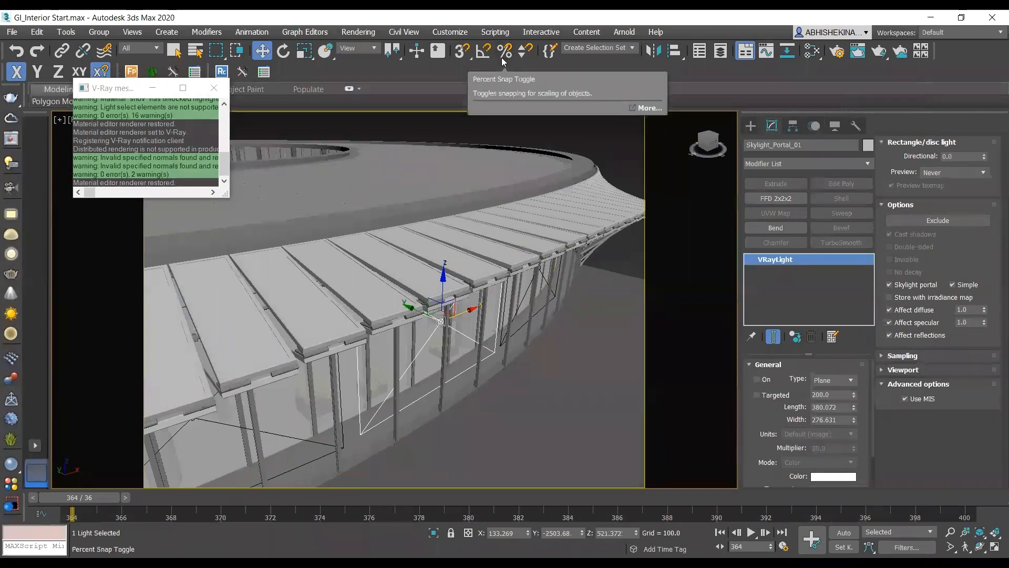
Step: Examine the placement and direction of Skylight_Portal_01 in front of the curved windows, along with its Skylight portal and Simple options
{"action": "middle_click_drag", "start_coordinate": [439, 388], "coordinate": [459, 334], "text": "alt"}
{"action": "scroll", "coordinate": [451, 352], "scroll_direction": "up", "scroll_amount": 5}
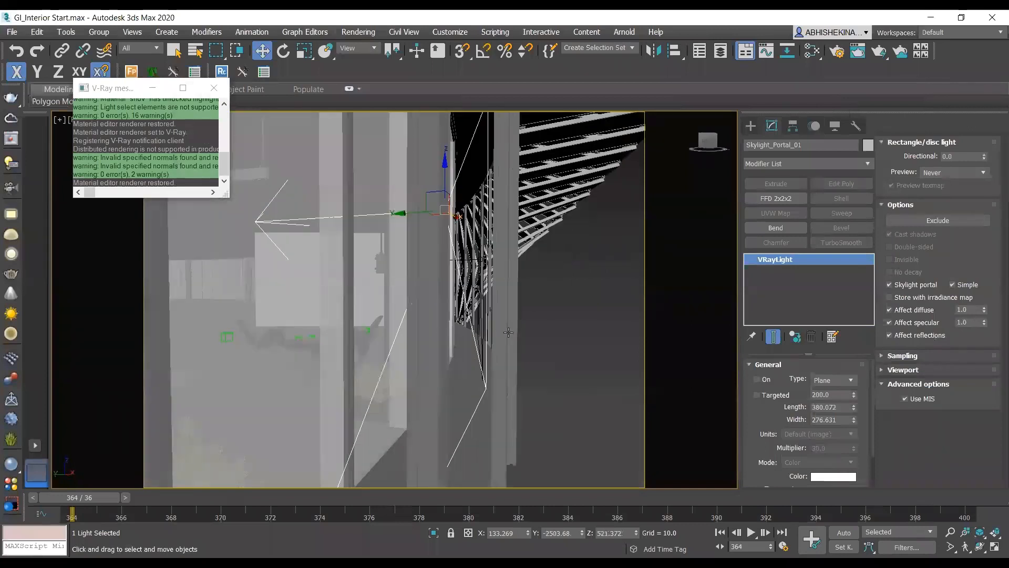
{"action": "scroll", "coordinate": [508, 332], "scroll_direction": "down", "scroll_amount": 5}
{"action": "middle_click_drag", "start_coordinate": [502, 293], "coordinate": [436, 313], "text": "alt"}
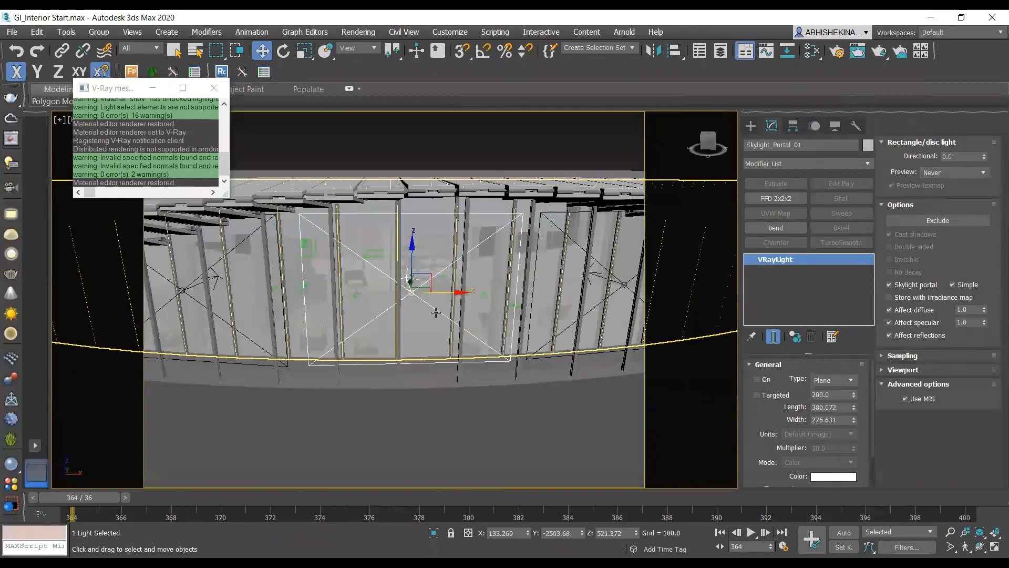
{"action": "middle_click_drag", "start_coordinate": [487, 336], "coordinate": [476, 334], "text": "alt"}
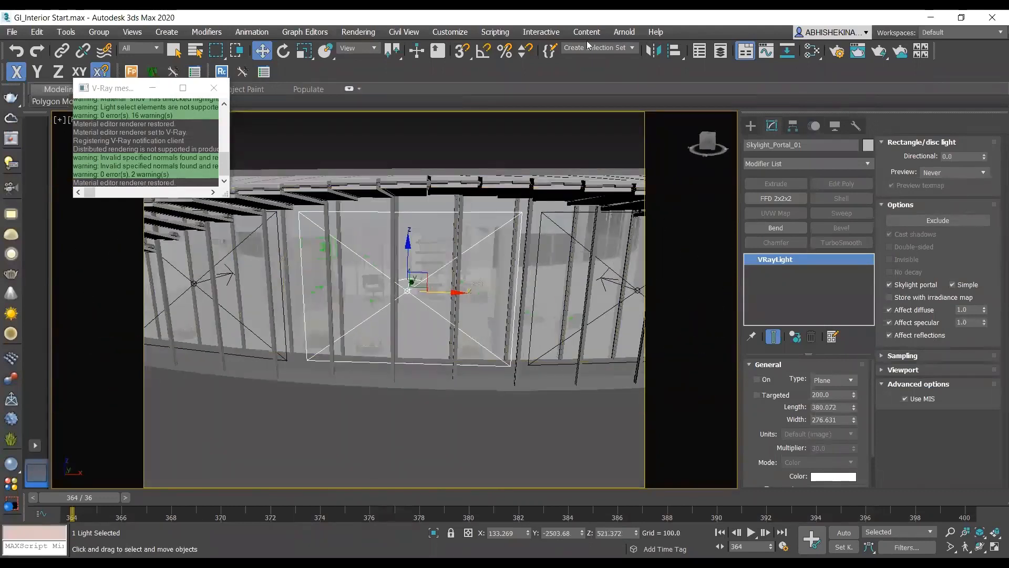
{"action": "mouse_move", "coordinate": [884, 292]}
{"action": "left_mouse_down"}
{"action": "mouse_move", "coordinate": [988, 287]}
{"action": "mouse_move", "coordinate": [927, 276]}
{"action": "mouse_move", "coordinate": [881, 280]}
{"action": "mouse_move", "coordinate": [885, 290]}
{"action": "left_mouse_up"}
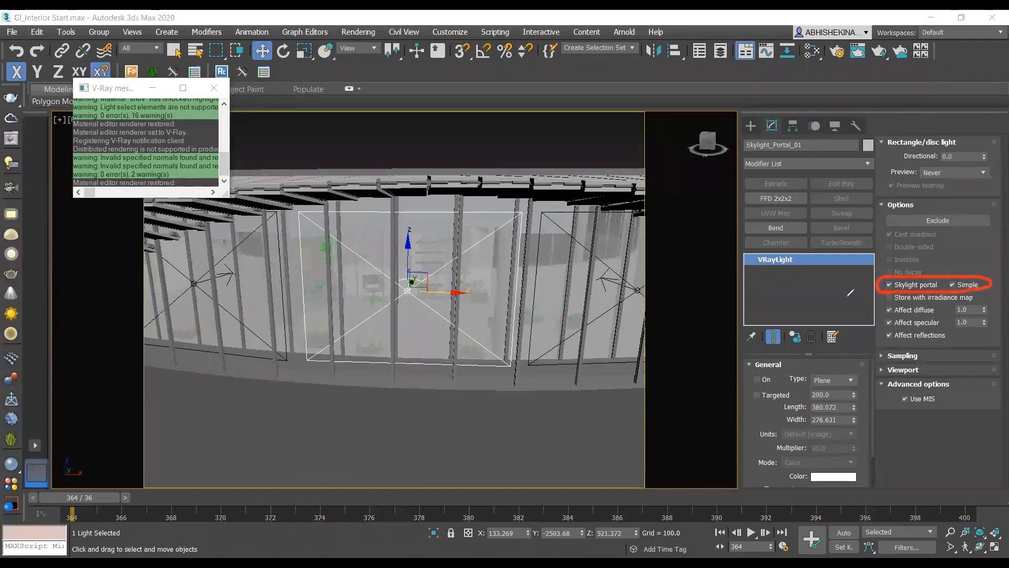
{"action": "key", "text": "Escape"}
{"action": "middle_click_drag", "start_coordinate": [472, 316], "coordinate": [437, 324], "text": "alt"}
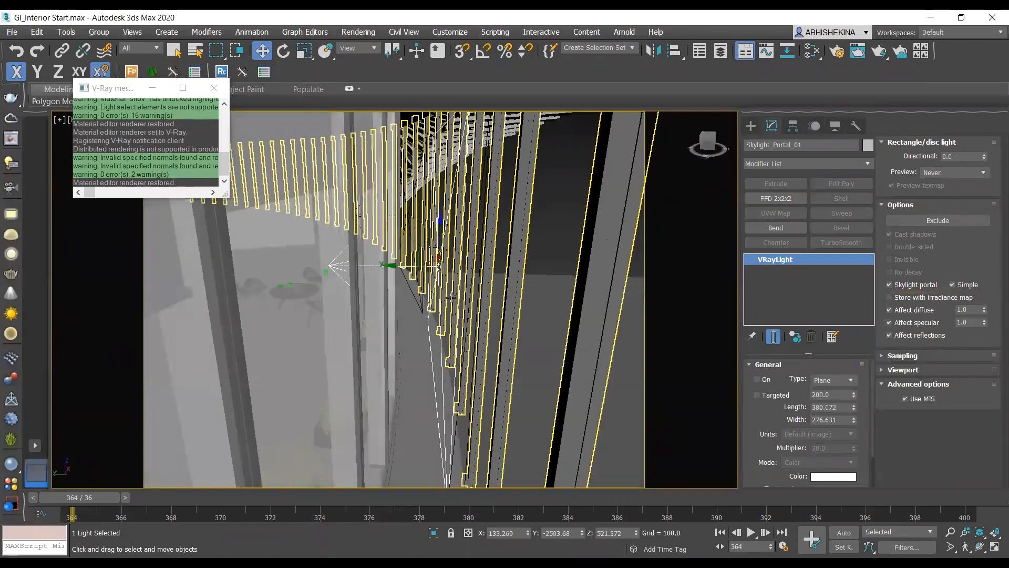
{"action": "middle_click_drag", "start_coordinate": [510, 320], "coordinate": [486, 315], "text": "alt"}
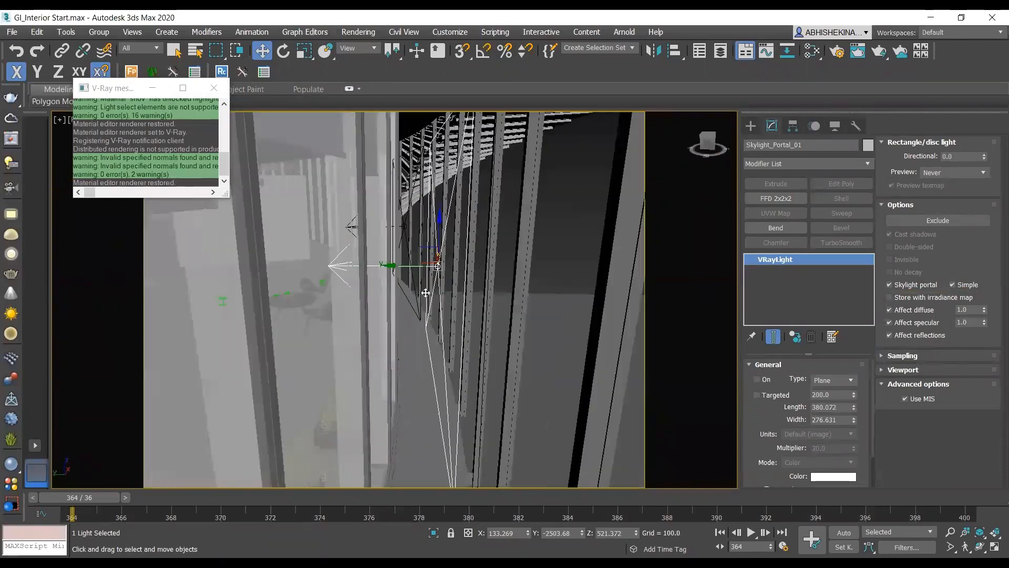
Step: Try moving Skylight_Portal_01 along Y, outward from the windows, undo the move and clear the selection
{"action": "left_click_drag", "start_coordinate": [389, 267], "coordinate": [497, 267]}
{"action": "middle_click_drag", "start_coordinate": [498, 270], "coordinate": [518, 307], "text": "alt"}
{"action": "scroll", "coordinate": [480, 343], "scroll_direction": "down", "scroll_amount": 3}
{"action": "key", "text": "ctrl+z"}
{"action": "scroll", "coordinate": [509, 318], "scroll_direction": "up", "scroll_amount": 4}
{"action": "left_click", "coordinate": [437, 261]}
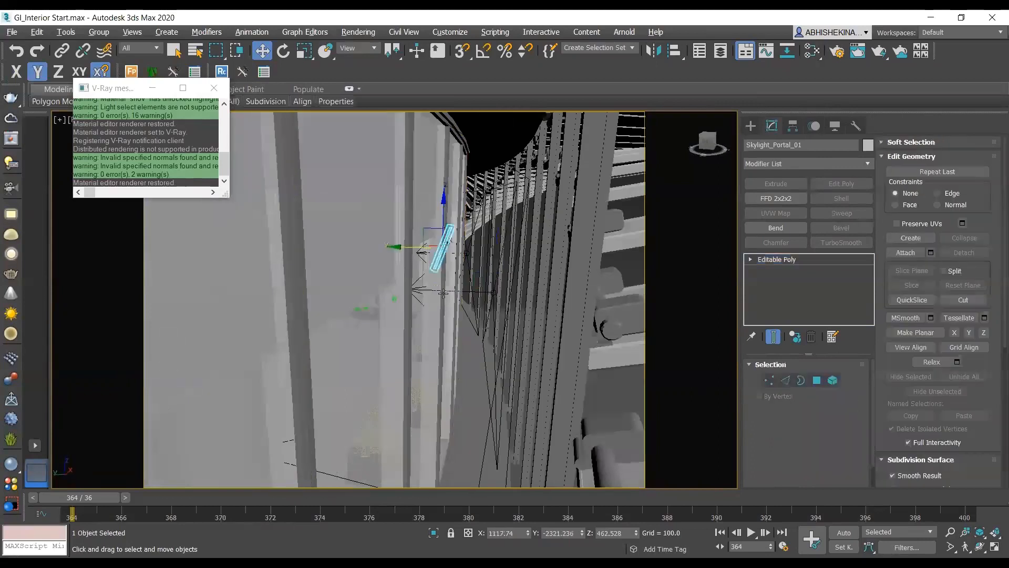
{"action": "middle_click_drag", "start_coordinate": [463, 323], "coordinate": [482, 303], "text": "alt"}
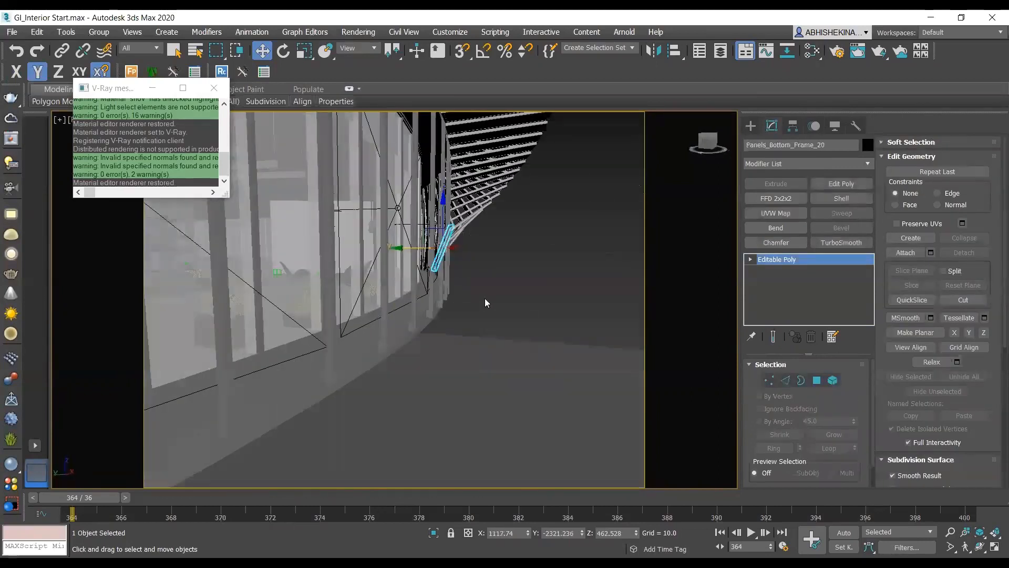
{"action": "left_click", "coordinate": [484, 301]}
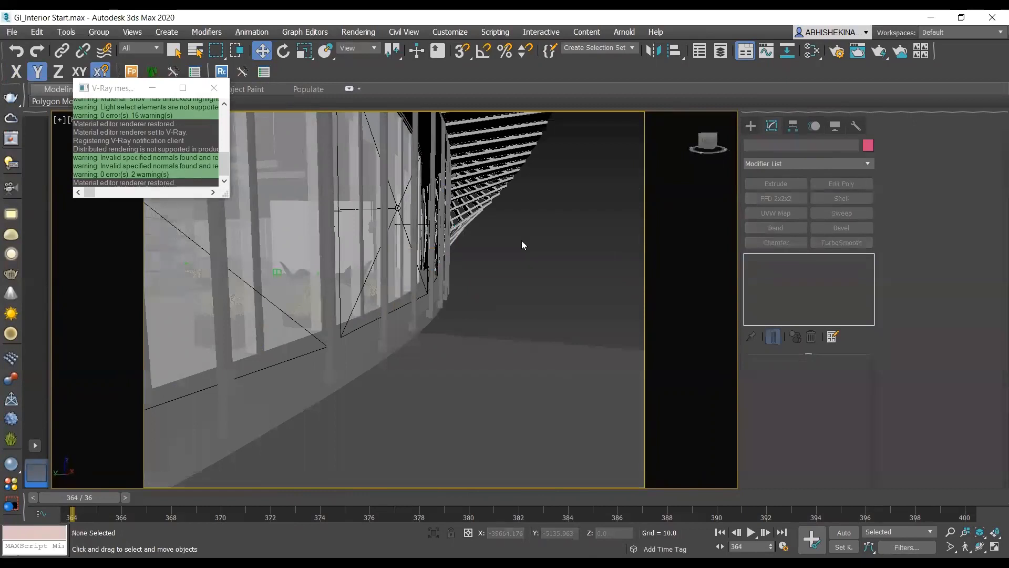
Step: Select Skylight_Portal_01 at the windows and turn the light on
{"action": "left_click", "coordinate": [403, 200]}
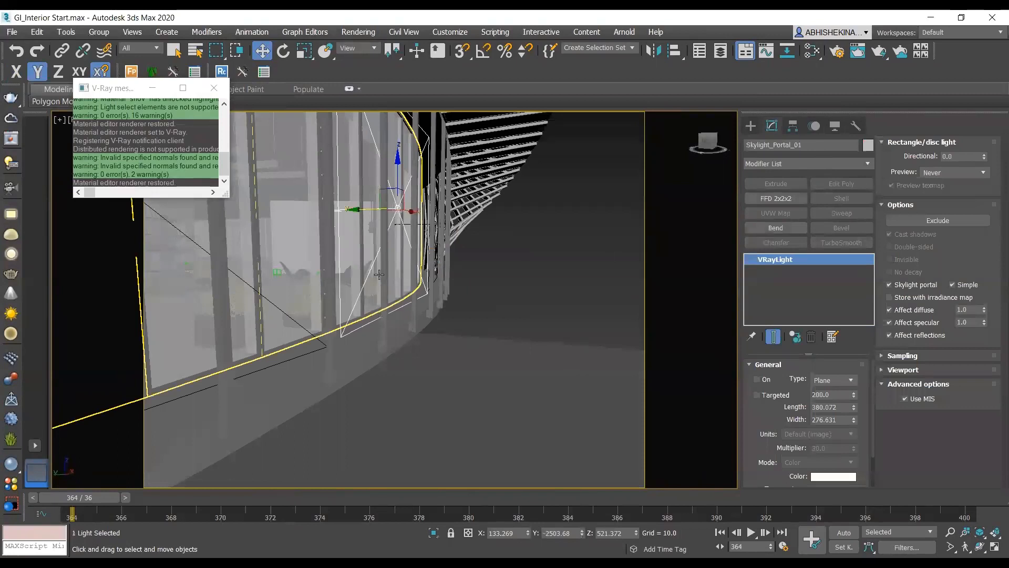
{"action": "left_click", "coordinate": [758, 379]}
{"action": "scroll", "coordinate": [466, 367], "scroll_direction": "down", "scroll_amount": 6}
{"action": "middle_click_drag", "start_coordinate": [465, 369], "coordinate": [483, 391], "text": "alt"}
{"action": "scroll", "coordinate": [483, 391], "scroll_direction": "up", "scroll_amount": 5}
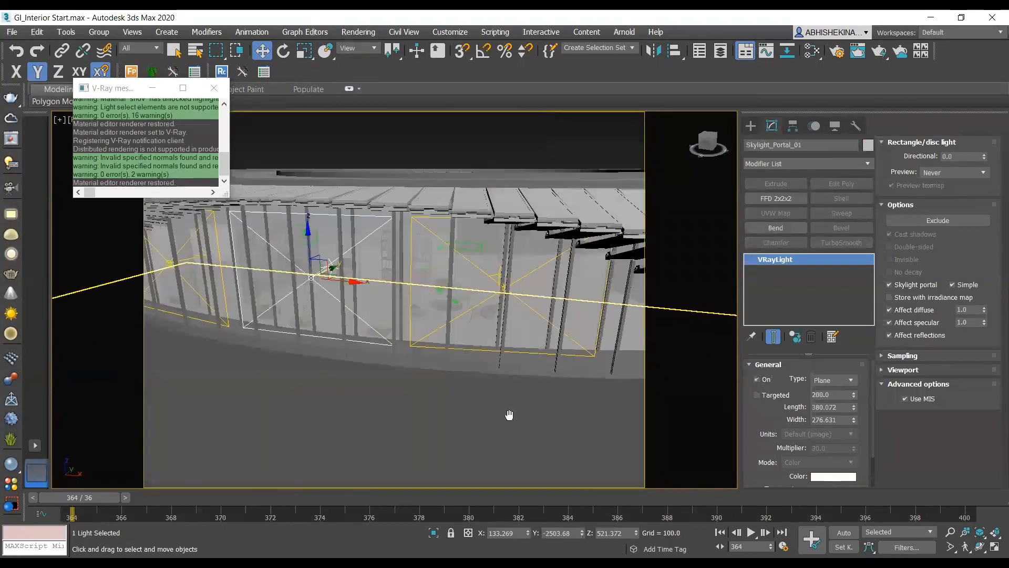
Step: Select the neighbouring Skylight_Portal_03 and check its settings and position at the windows
{"action": "left_click", "coordinate": [471, 355]}
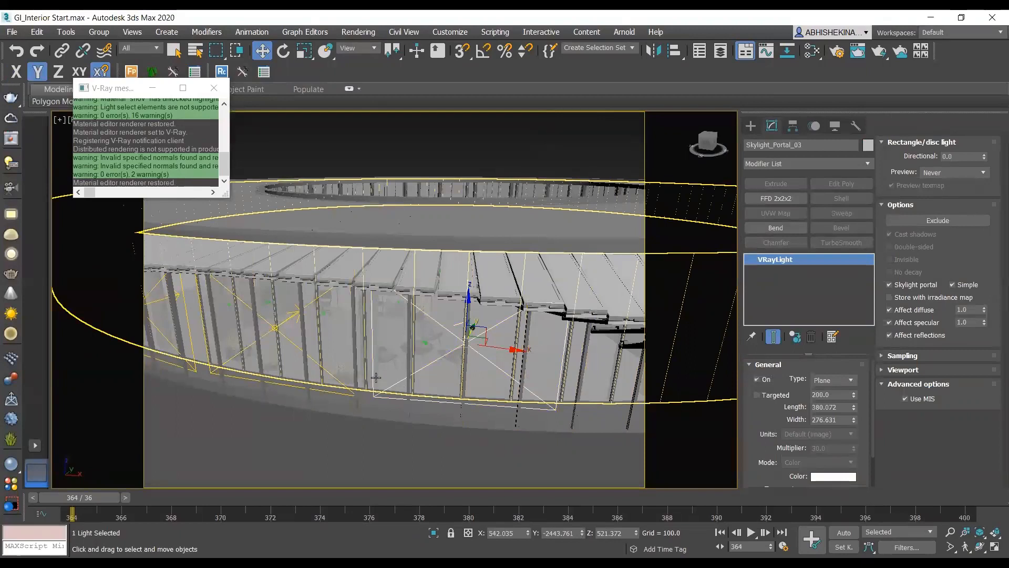
{"action": "scroll", "coordinate": [293, 361], "scroll_direction": "up", "scroll_amount": 3}
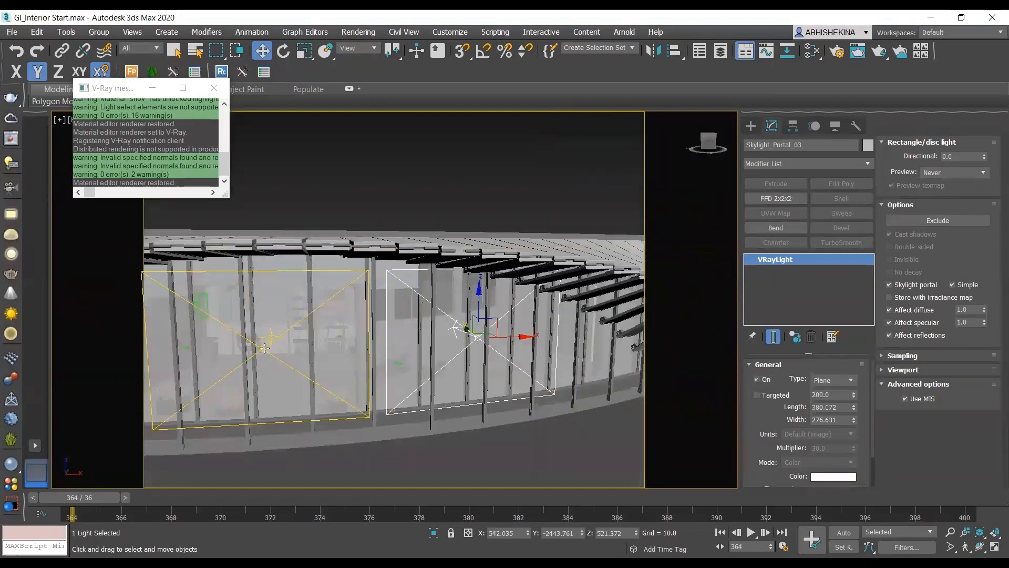
{"action": "scroll", "coordinate": [350, 359], "scroll_direction": "down", "scroll_amount": 1}
Step: Return to the Render_Camera view and render the office in the V-Ray Frame Buffer with the skylight portals on
{"action": "key", "text": "c"}
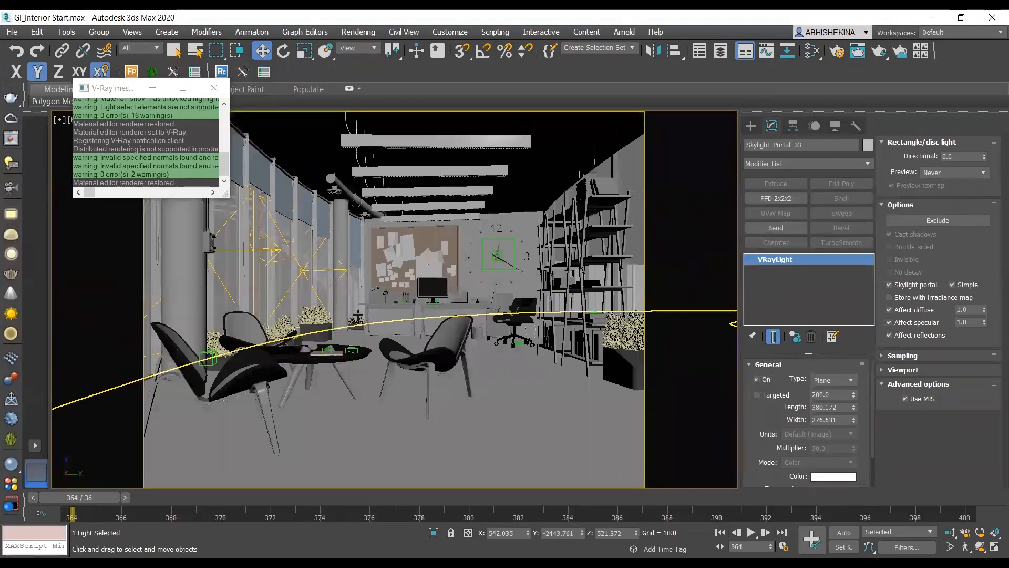
{"action": "left_click", "coordinate": [16, 141]}
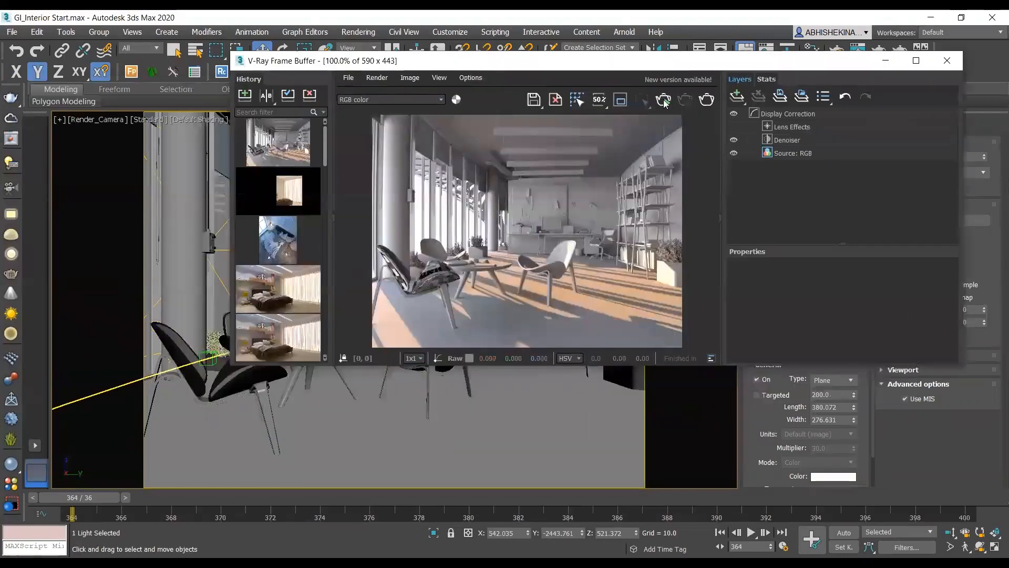
{"action": "left_click", "coordinate": [663, 100]}
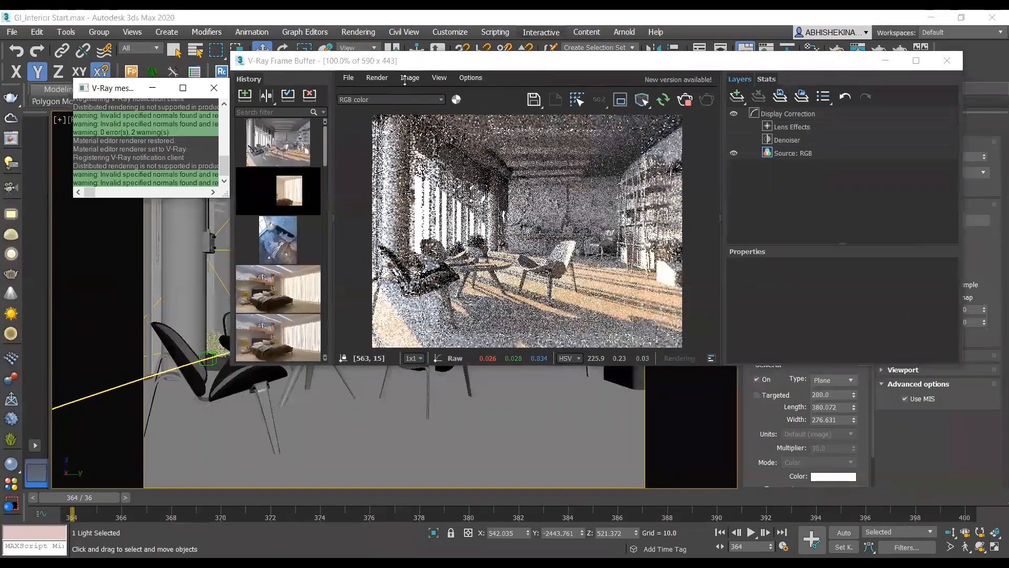
{"action": "left_click_drag", "start_coordinate": [393, 66], "coordinate": [367, 124]}
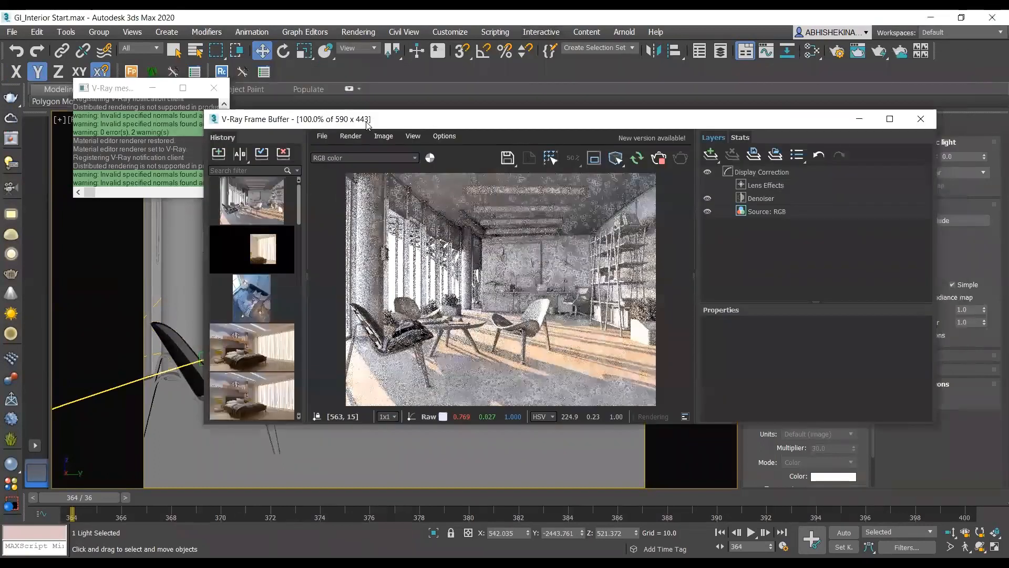
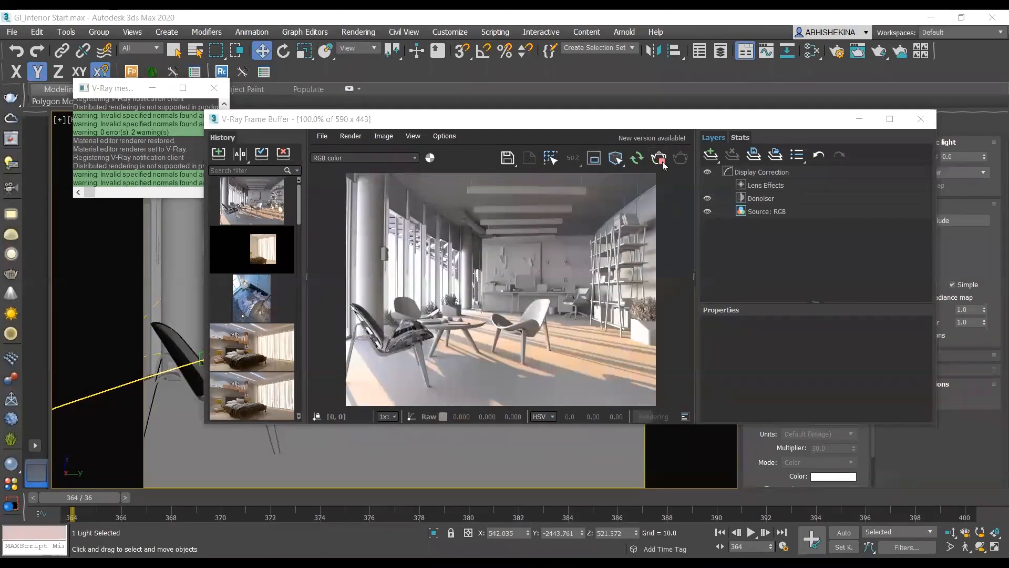
Step: Save the skylight portal render to the history and set up an A/B comparison with the previous office render
{"action": "left_click", "coordinate": [221, 157]}
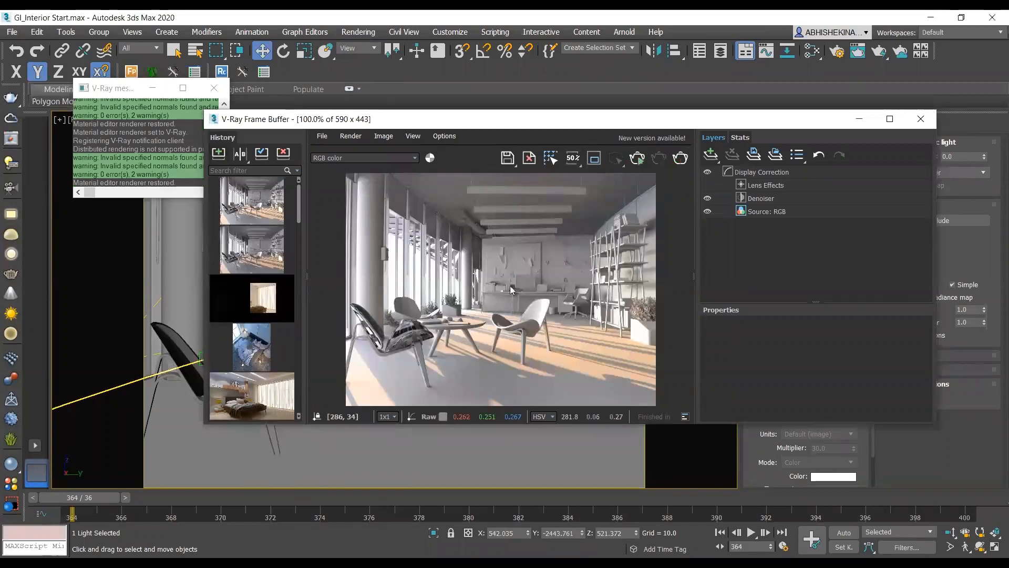
{"action": "left_click", "coordinate": [272, 205]}
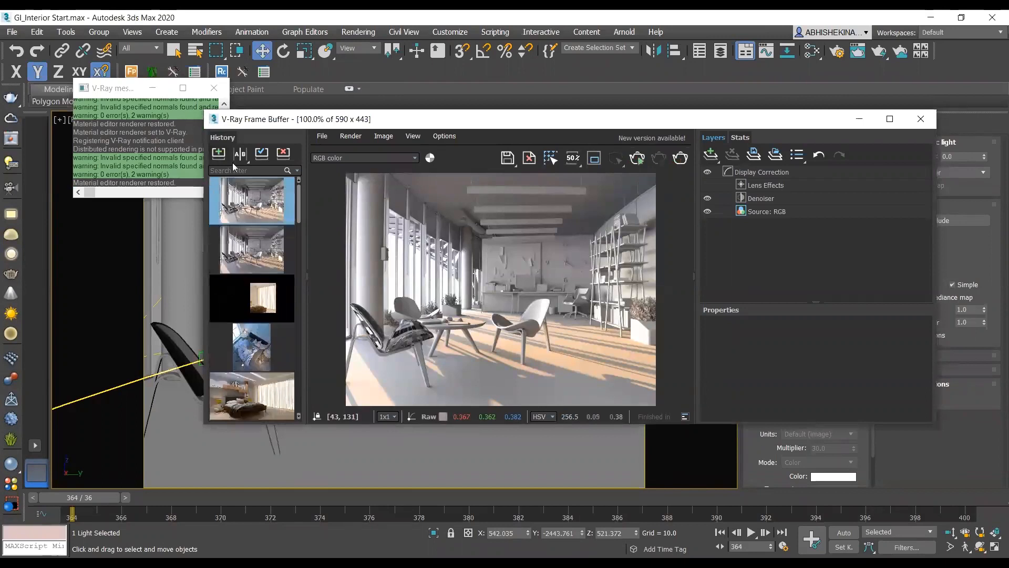
{"action": "left_click", "coordinate": [271, 253]}
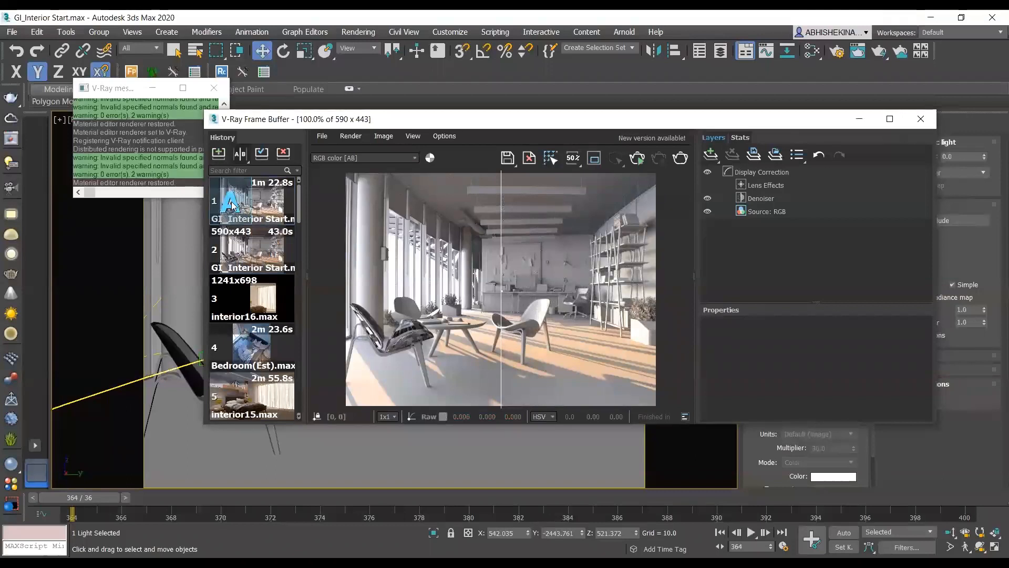
Step: Sweep the A/B divider across the two office renders to compare their lighting, and check the Denoiser layer's properties
{"action": "left_click_drag", "start_coordinate": [502, 193], "coordinate": [537, 206]}
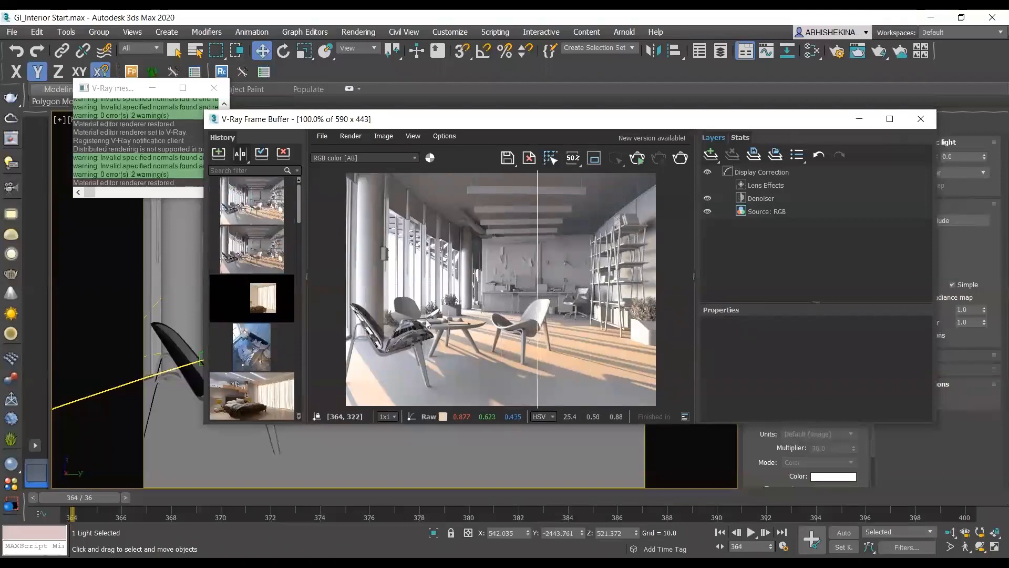
{"action": "left_click", "coordinate": [274, 253]}
{"action": "left_click_drag", "start_coordinate": [537, 365], "coordinate": [611, 364]}
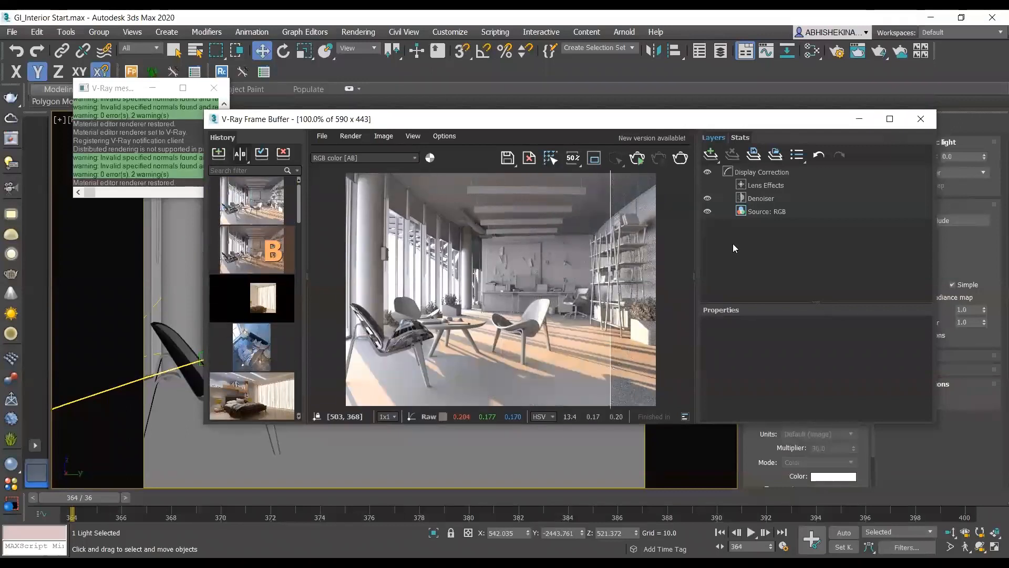
{"action": "left_click", "coordinate": [763, 198]}
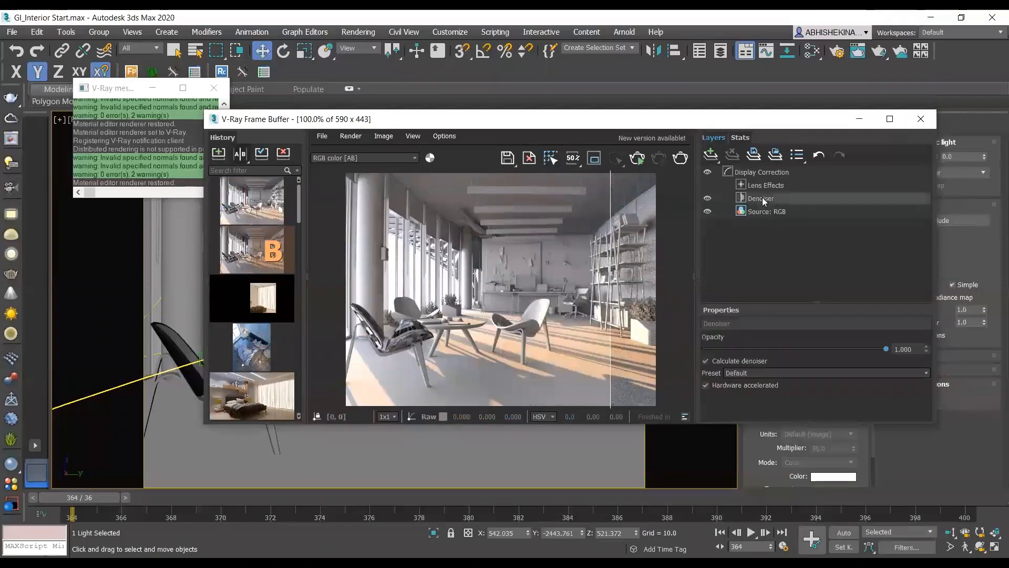
{"action": "left_click", "coordinate": [276, 252]}
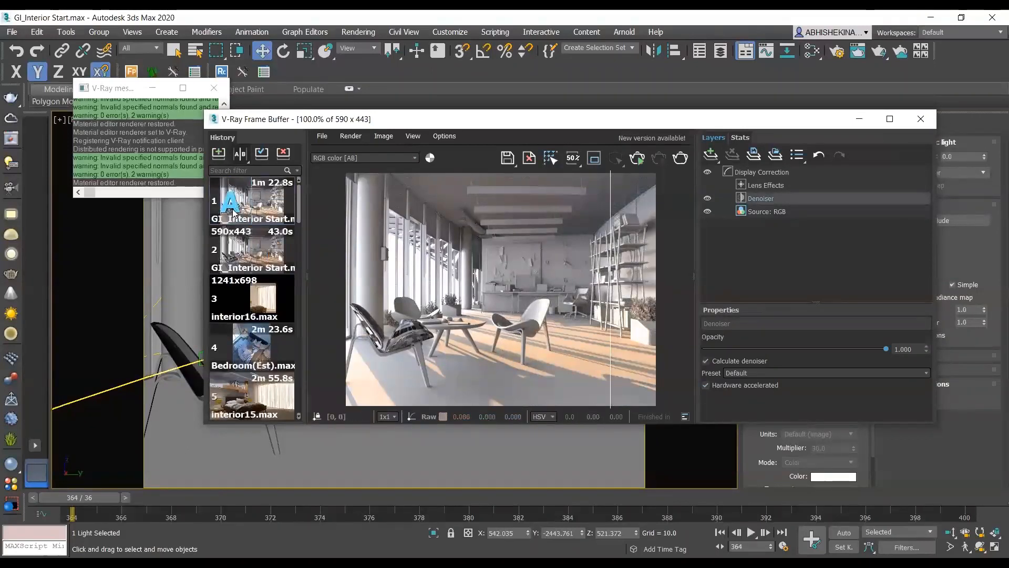
{"action": "left_click", "coordinate": [234, 210]}
{"action": "left_click", "coordinate": [275, 251]}
{"action": "left_click", "coordinate": [274, 251]}
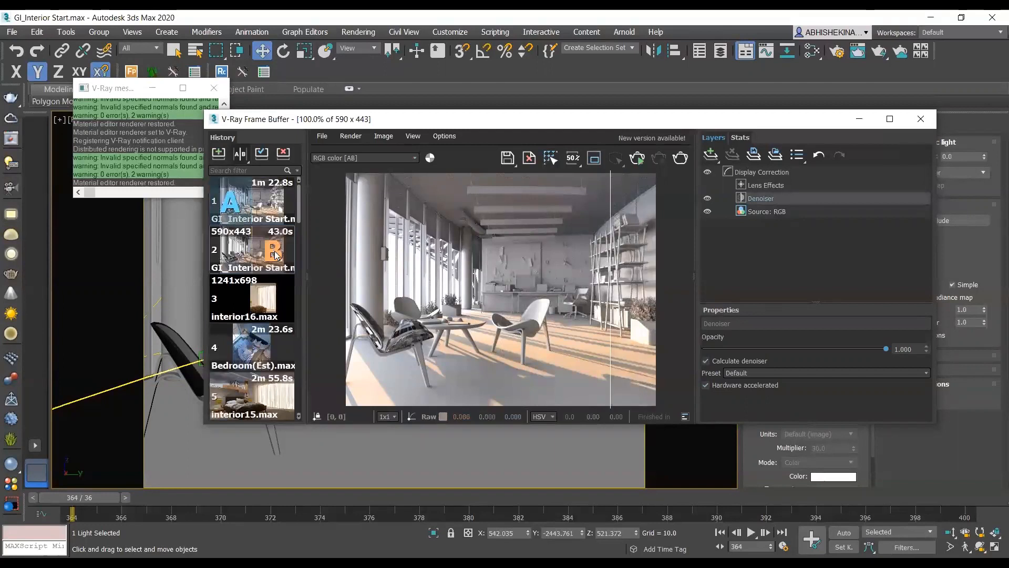
Step: Turn off the A/B comparison, load the earlier office render from the history and display its effectsResult channel
{"action": "left_click", "coordinate": [239, 153]}
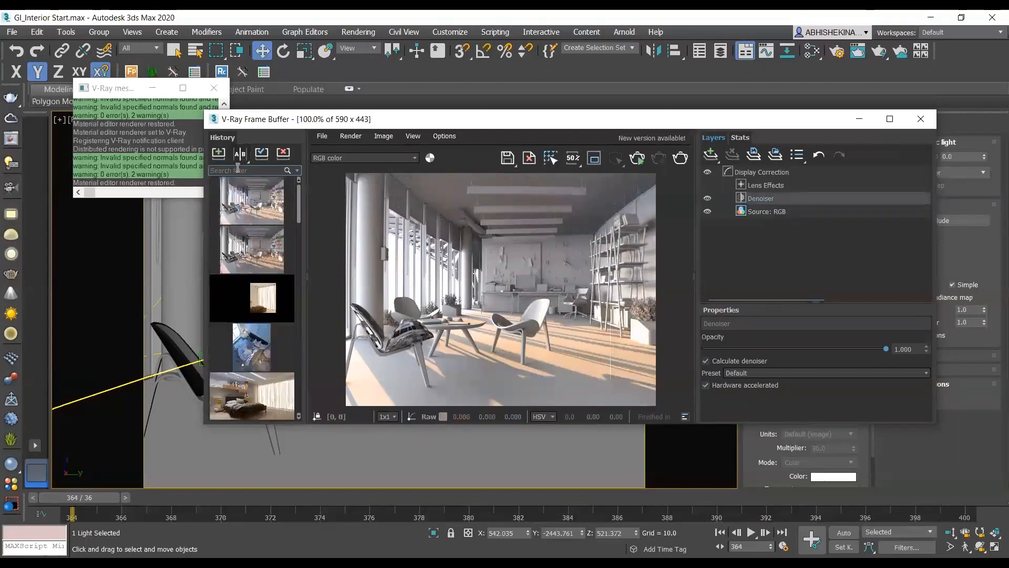
{"action": "left_click", "coordinate": [259, 215]}
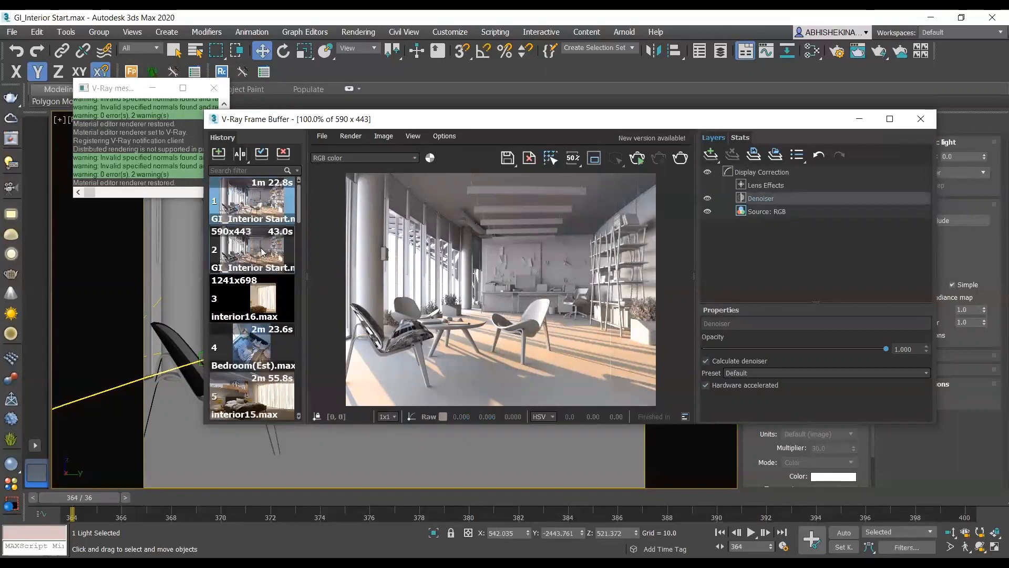
{"action": "left_click", "coordinate": [262, 252]}
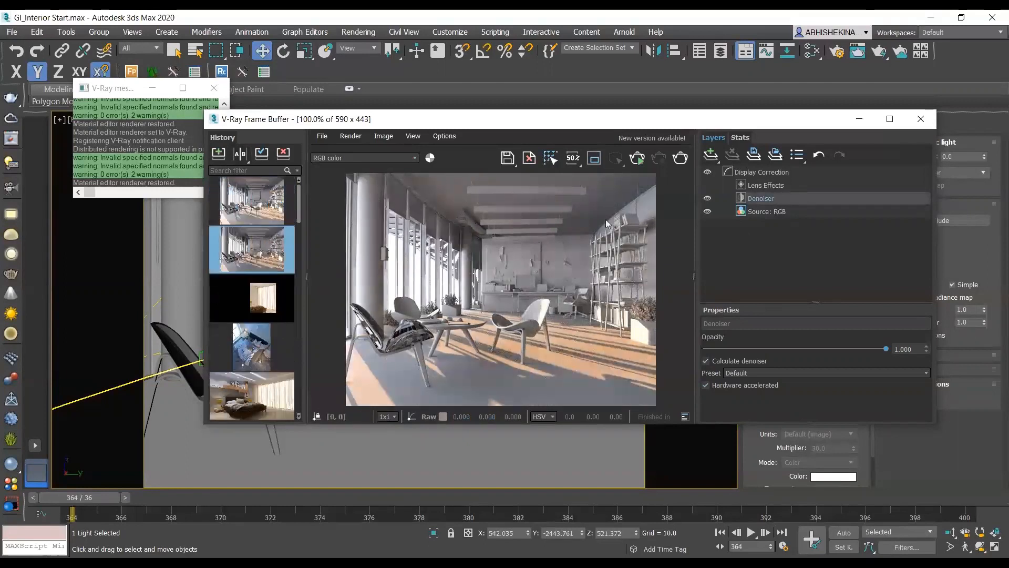
{"action": "left_click", "coordinate": [393, 159]}
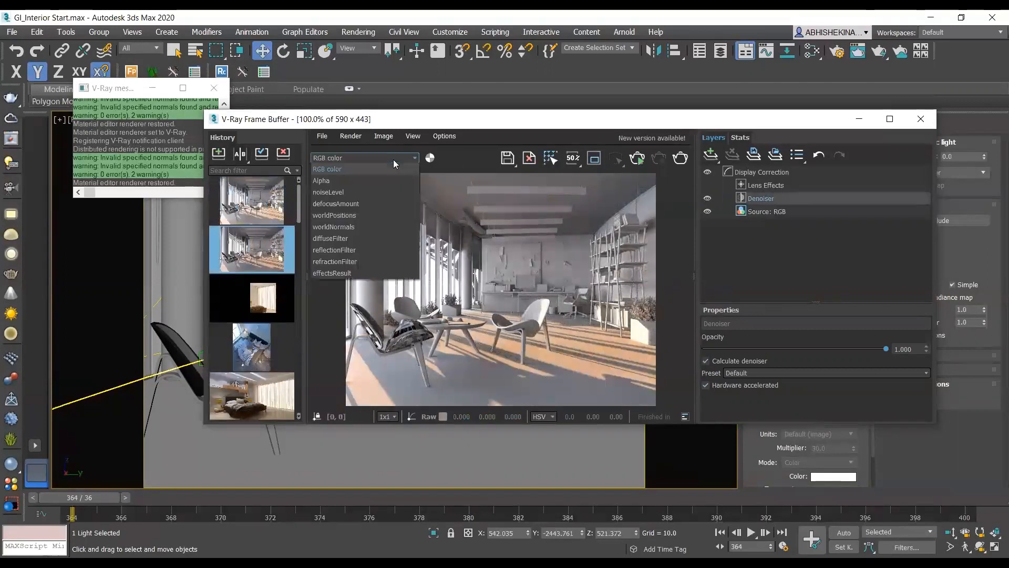
{"action": "left_click", "coordinate": [347, 273]}
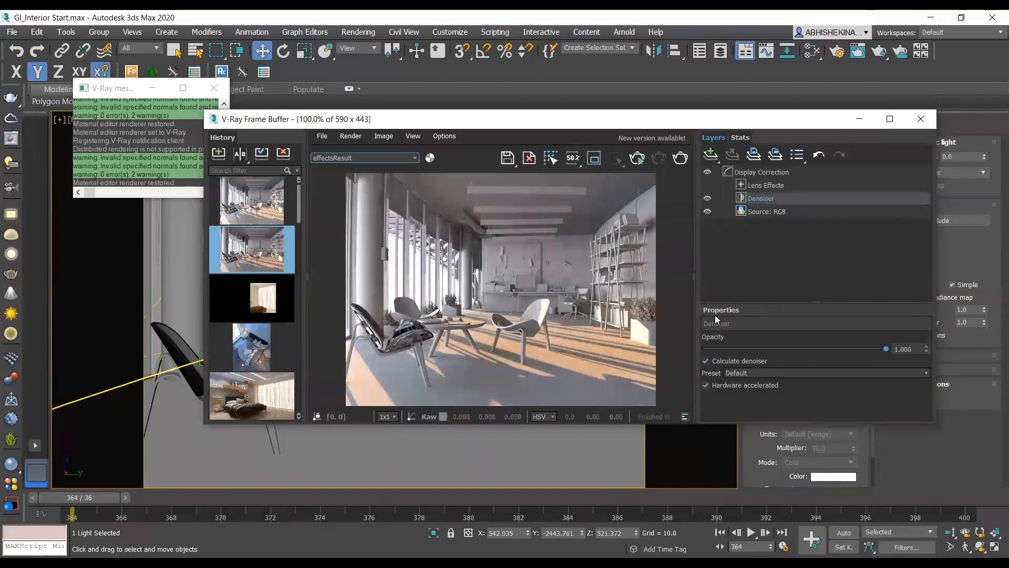
Step: Alternate between the two office renders in the history to compare the denoised lighting with and without skylight portals
{"action": "left_click", "coordinate": [249, 209]}
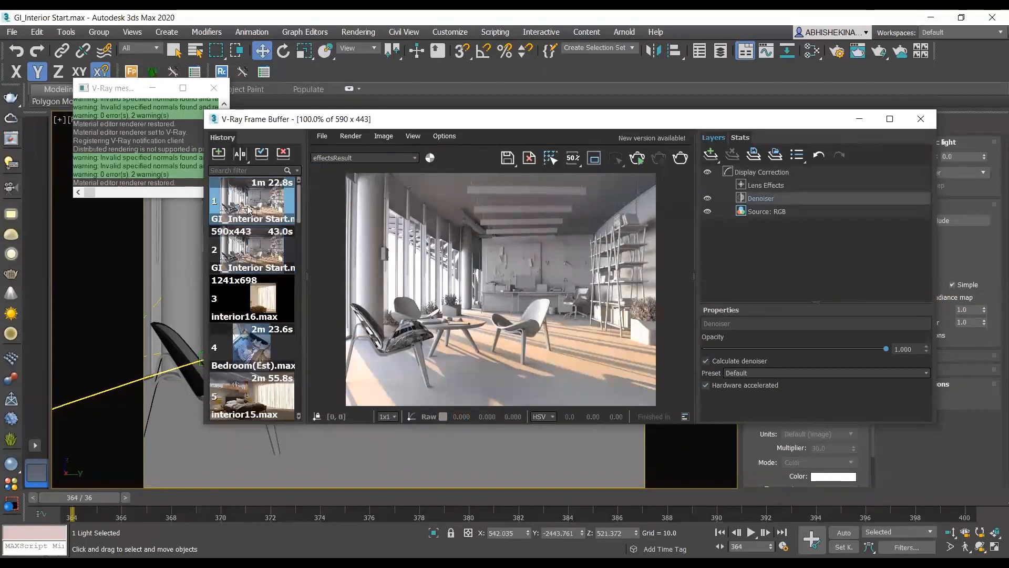
{"action": "left_click", "coordinate": [265, 258]}
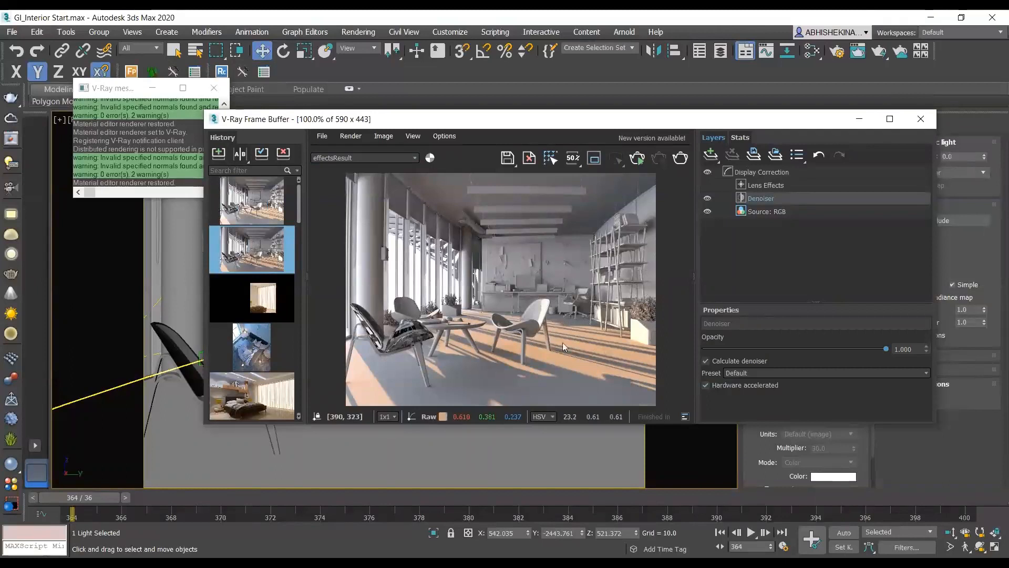
{"action": "left_click", "coordinate": [258, 212]}
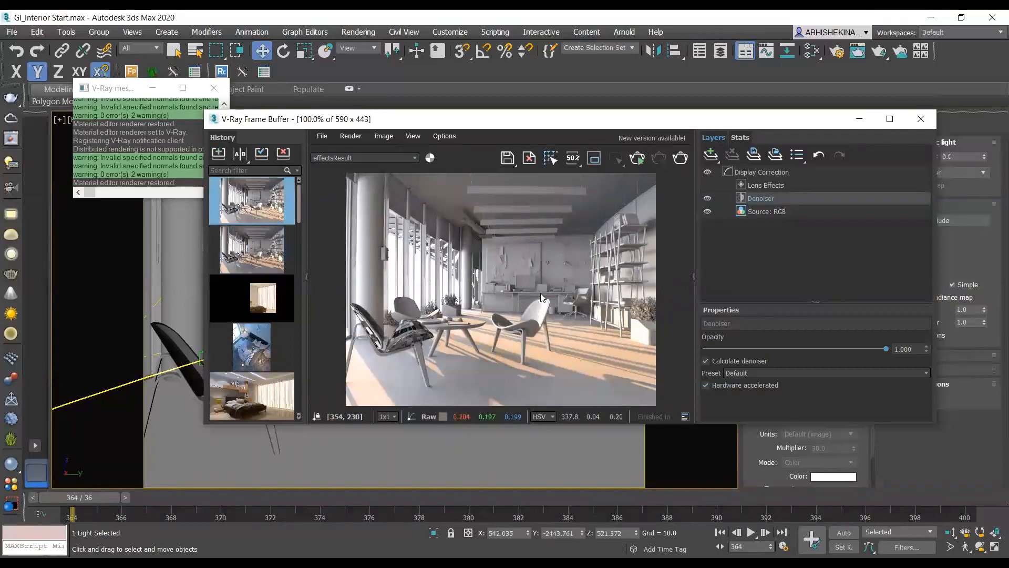
{"action": "left_click", "coordinate": [261, 256]}
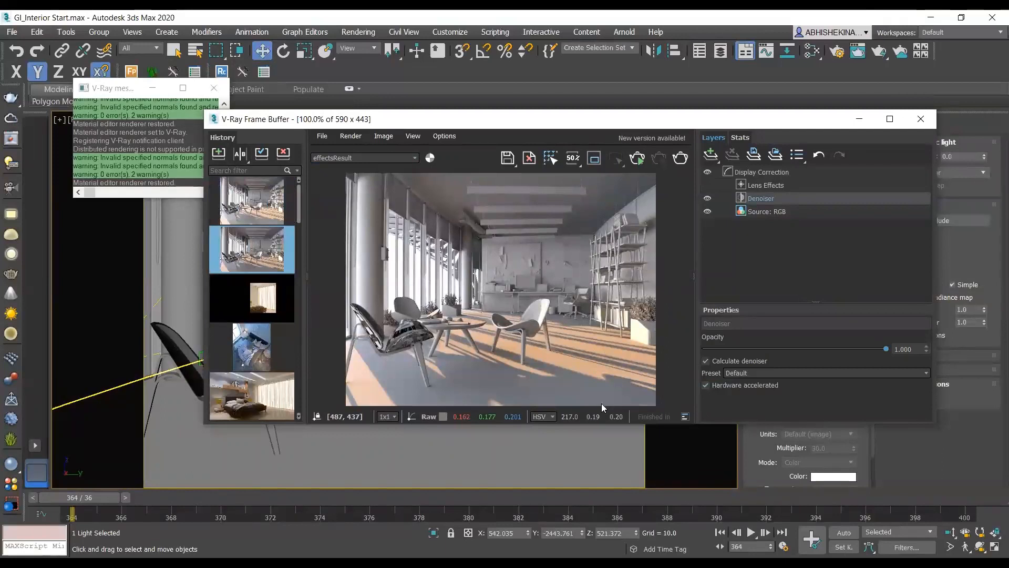
{"action": "left_click", "coordinate": [258, 204]}
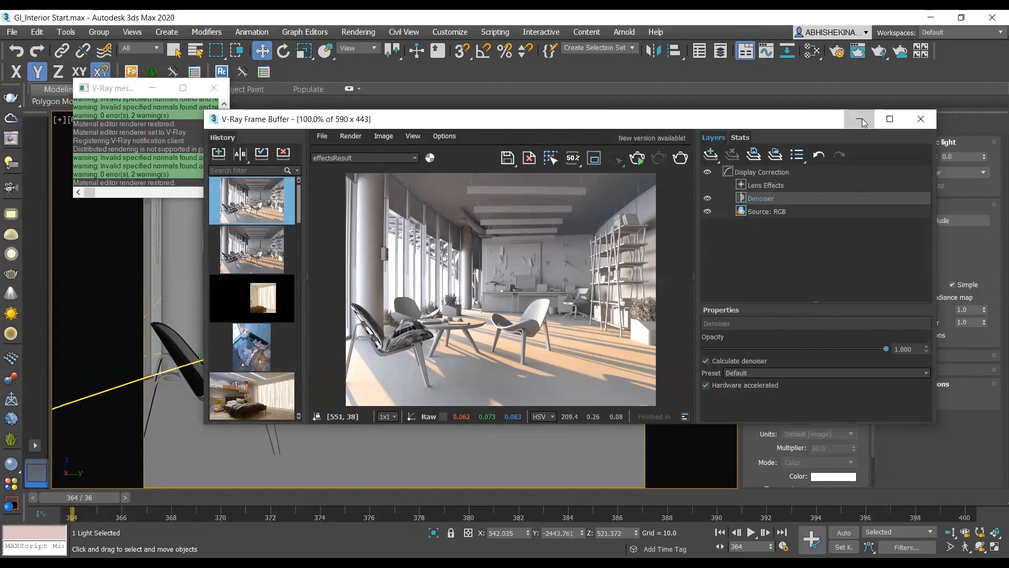
Step: Reposition the frame buffer window and look at the Render View options in the VFB settings, closing them unchanged
{"action": "left_click_drag", "start_coordinate": [304, 121], "coordinate": [269, 115]}
{"action": "left_click_drag", "start_coordinate": [383, 124], "coordinate": [388, 110]}
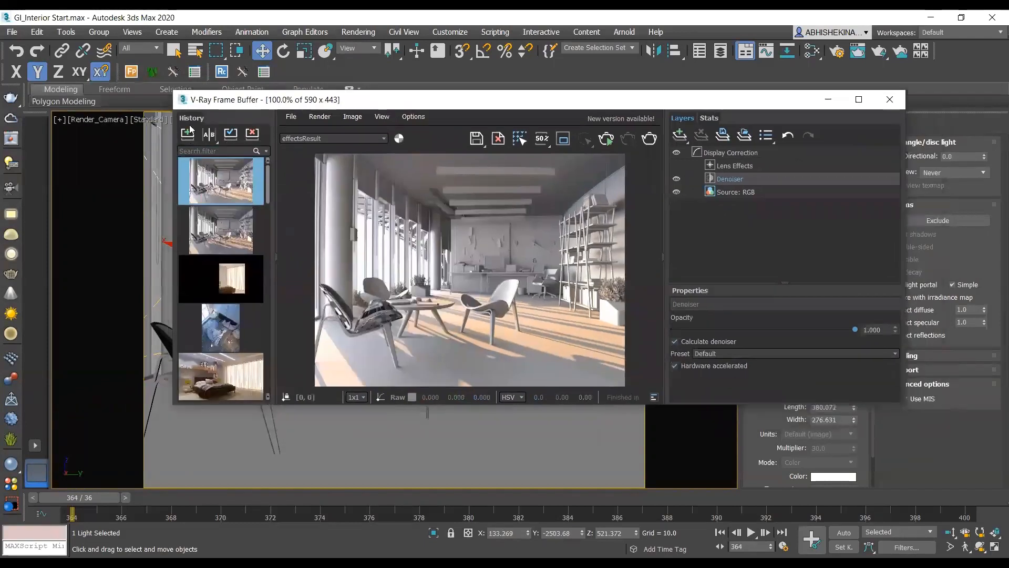
{"action": "mouse_move", "coordinate": [219, 164]}
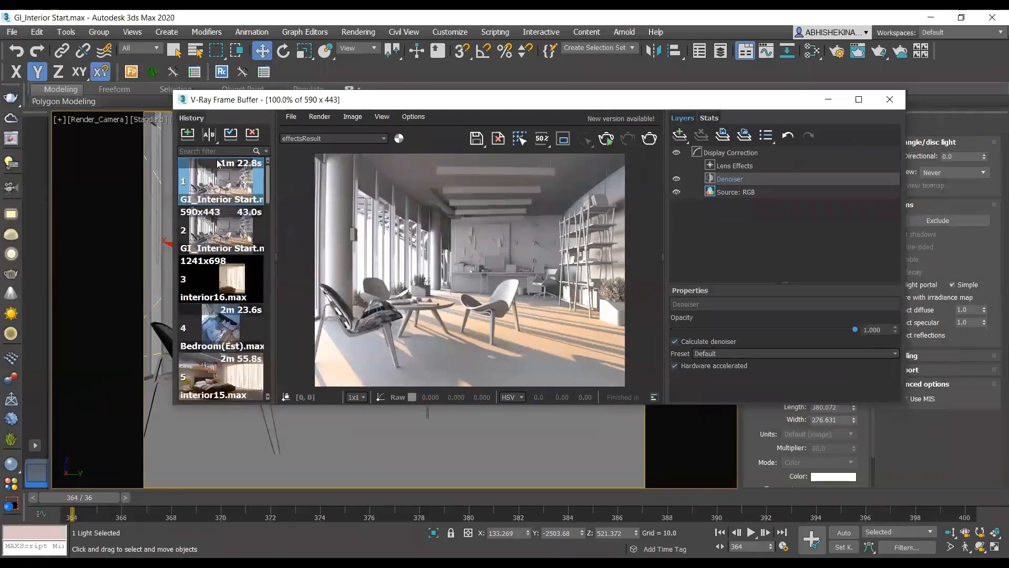
{"action": "left_click", "coordinate": [413, 117]}
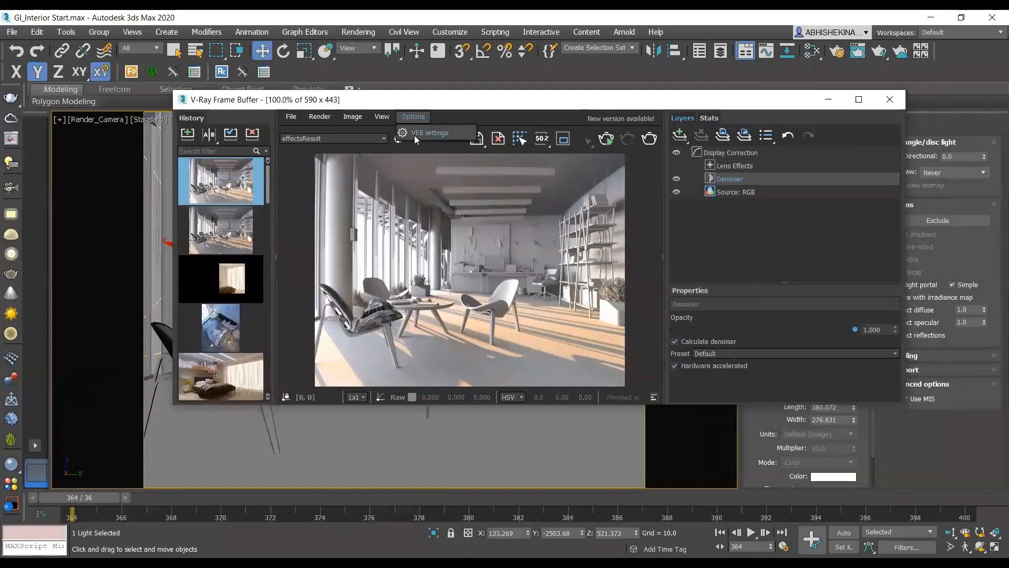
{"action": "left_click", "coordinate": [415, 136]}
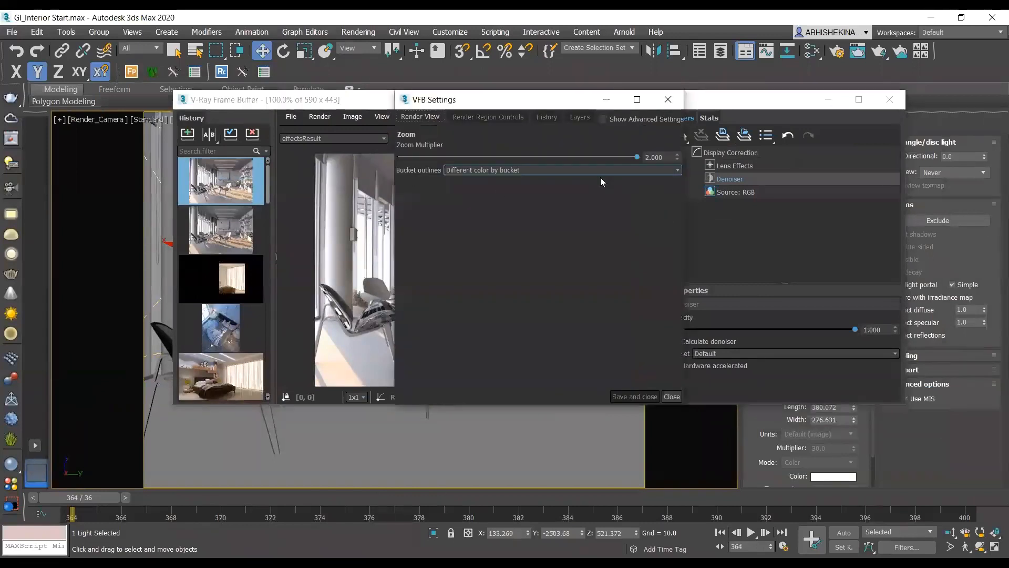
{"action": "left_click", "coordinate": [668, 100]}
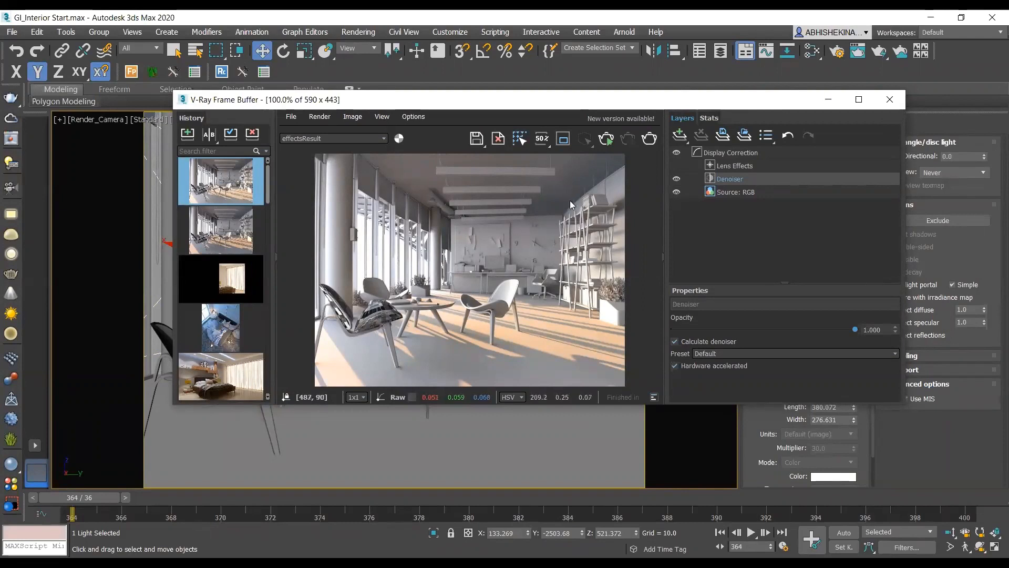
Step: Move the frame buffer window aside to uncover the selected light's skylight portal options
{"action": "left_click_drag", "start_coordinate": [561, 104], "coordinate": [508, 103]}
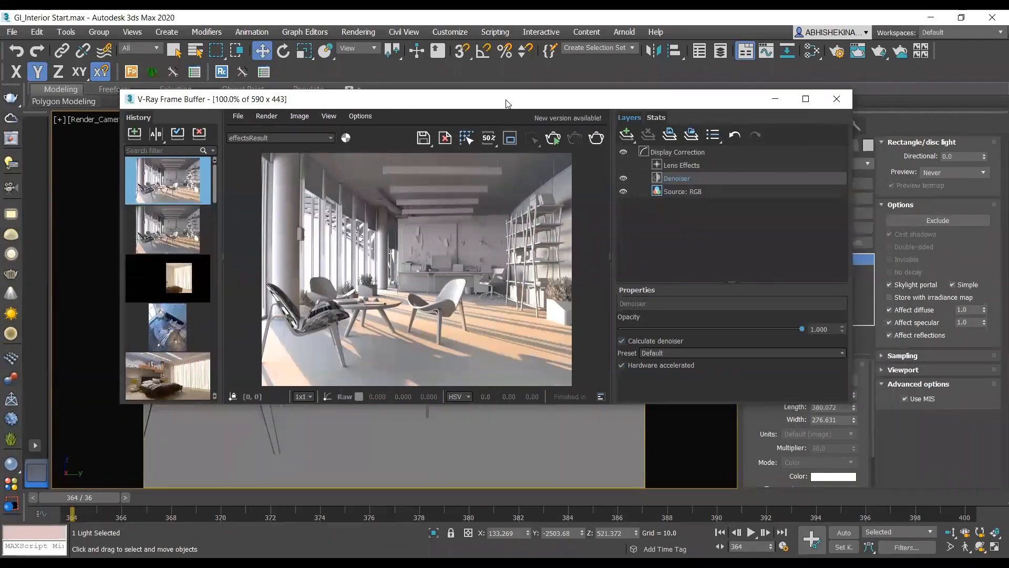
{"action": "left_click_drag", "start_coordinate": [519, 103], "coordinate": [520, 110]}
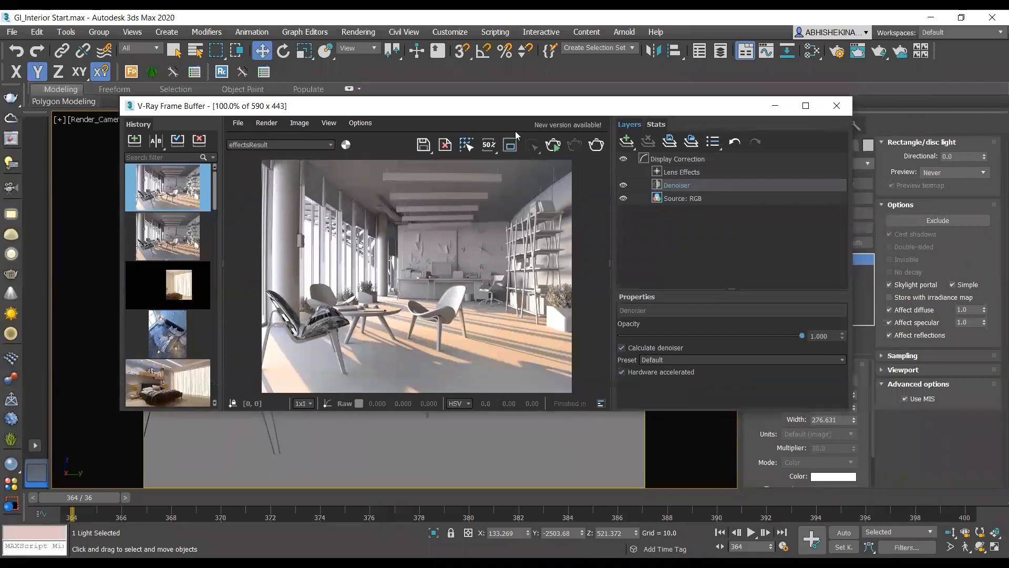